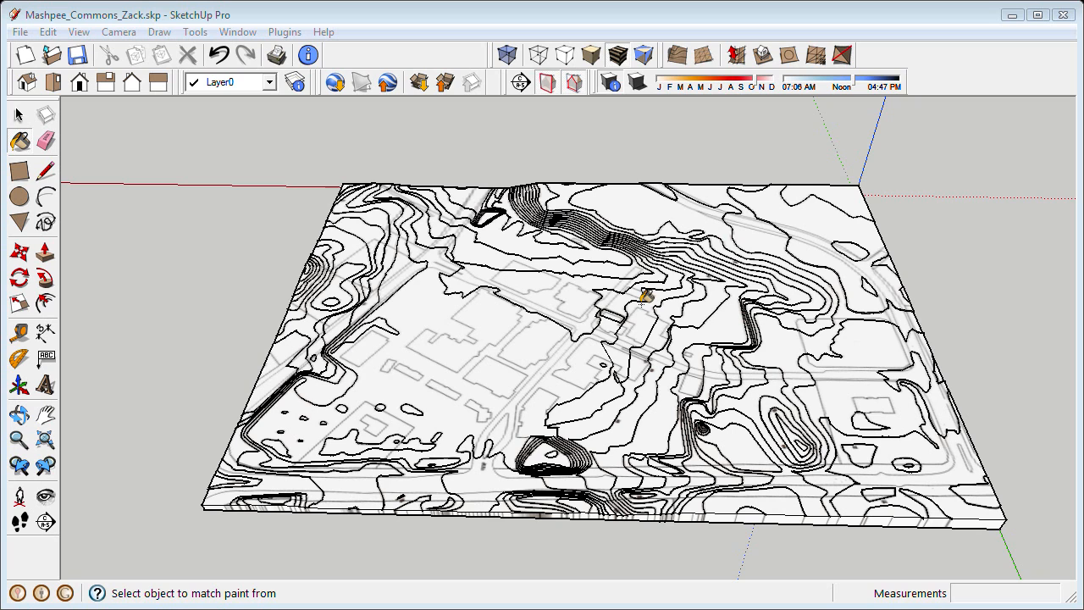
Examine the stepped contour site model from the overview down to the contour terraces near its edge
middle_drag(593, 380, 587, 383)
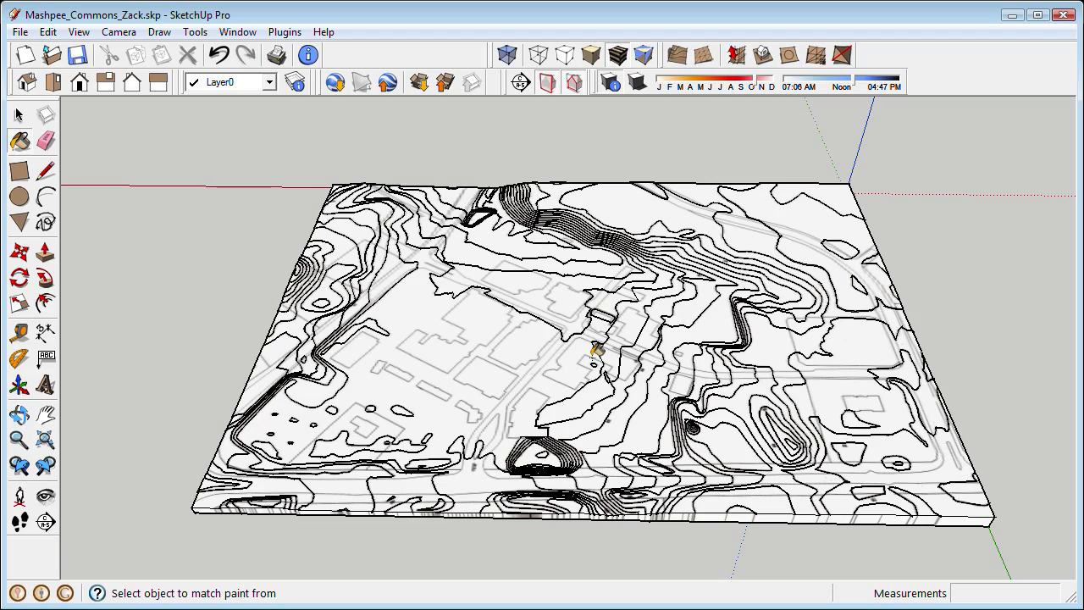
mouse_move(542, 403)
middle_down()
mouse_move(503, 435)
mouse_move(638, 331)
middle_up()
scroll(639, 324, up, 3)
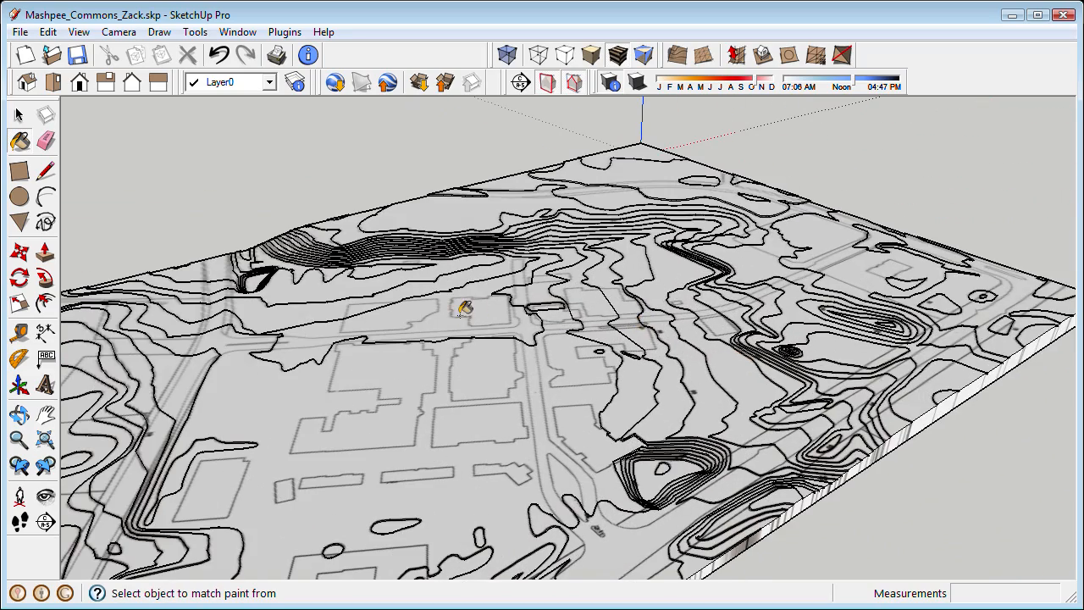
mouse_move(568, 271)
middle_down()
mouse_move(554, 285)
mouse_move(454, 281)
middle_up()
scroll(341, 308, up, 5)
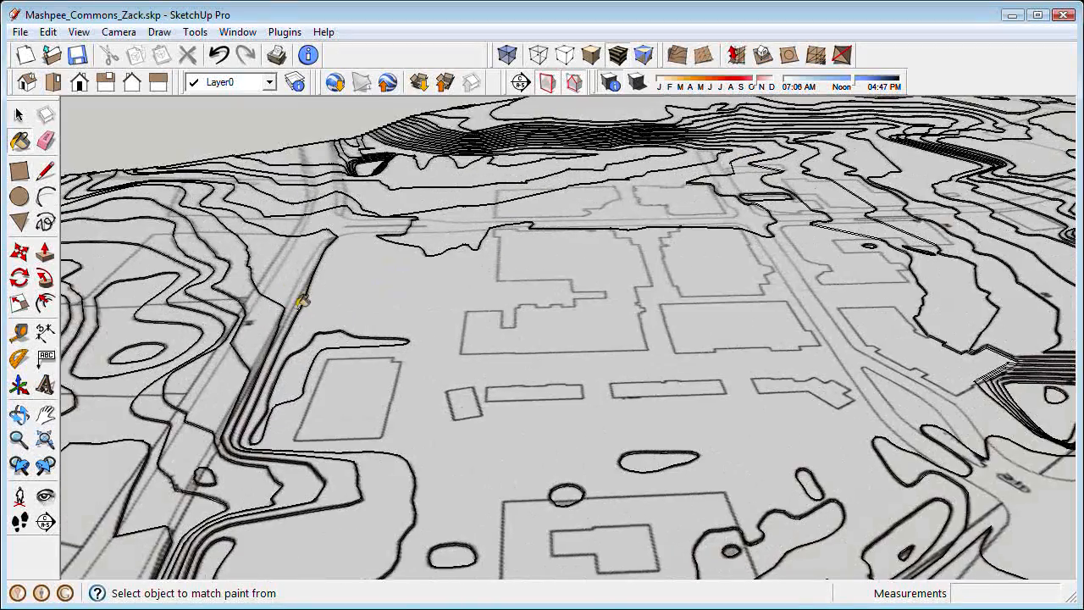
middle_drag(302, 296, 505, 345)
scroll(380, 295, up, 3)
mouse_move(380, 296)
middle_down()
mouse_move(414, 317)
mouse_move(511, 298)
middle_up()
mouse_move(561, 374)
middle_down()
mouse_move(545, 351)
mouse_move(397, 344)
mouse_move(511, 416)
mouse_move(494, 382)
mouse_move(436, 391)
mouse_move(775, 387)
middle_up()
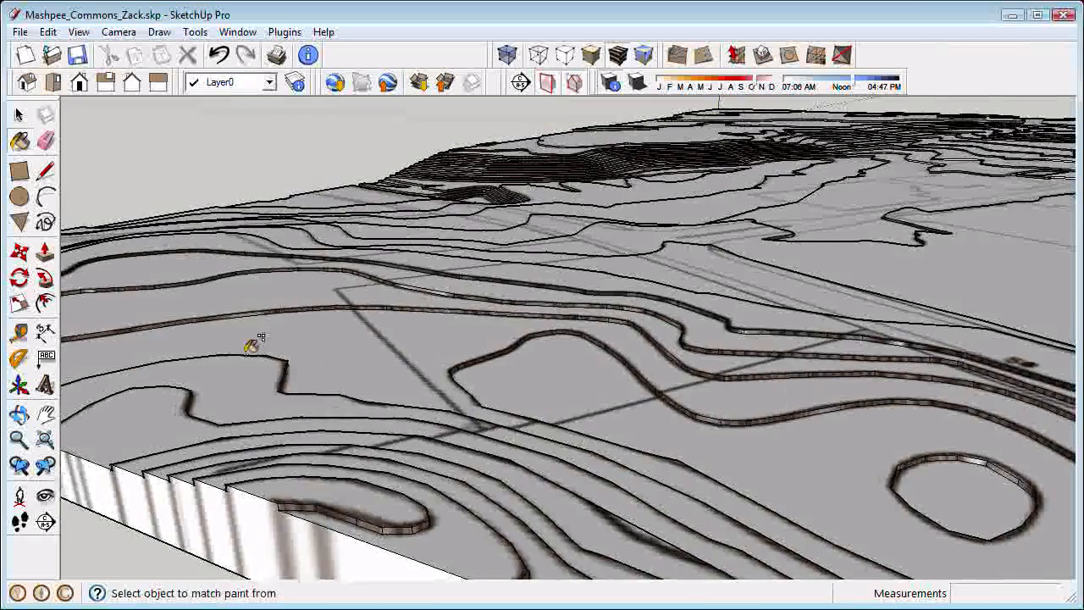
Select the topmost contour face of the small hill at the edge of the terrain
shift+middle_drag(249, 350, 448, 313)
scroll(592, 413, up, 3)
mouse_move(592, 413)
middle_down()
mouse_move(500, 410)
mouse_move(423, 446)
mouse_move(482, 417)
middle_up()
scroll(500, 409, up, 1)
key(space)
click(546, 433)
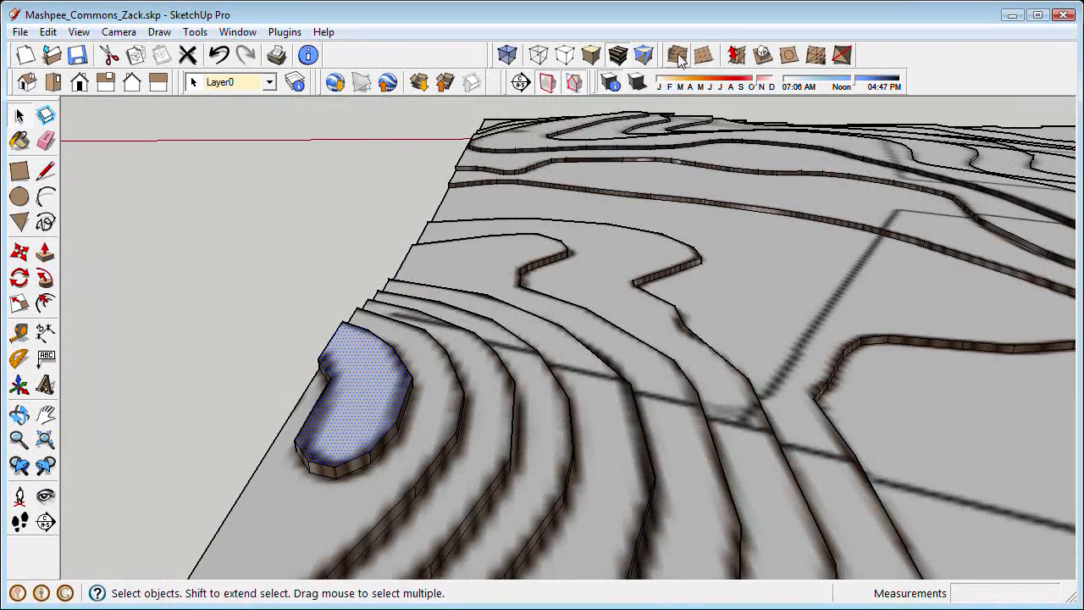
middle_drag(564, 321, 482, 375)
scroll(644, 243, up, 2)
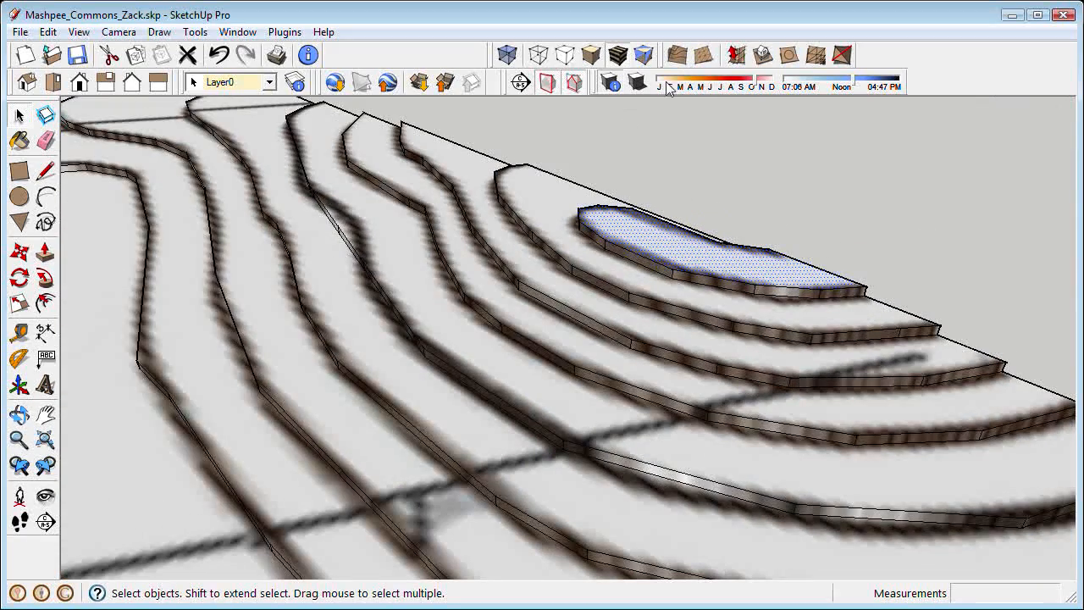
Check in the system preferences that the Sandbox Tools extension is enabled
click(238, 32)
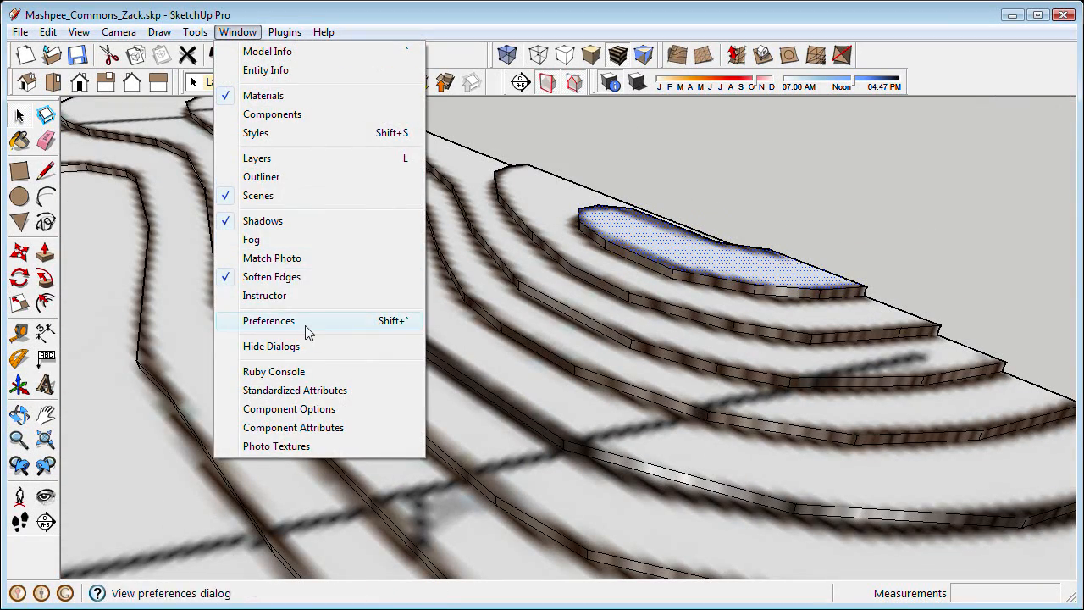
click(383, 323)
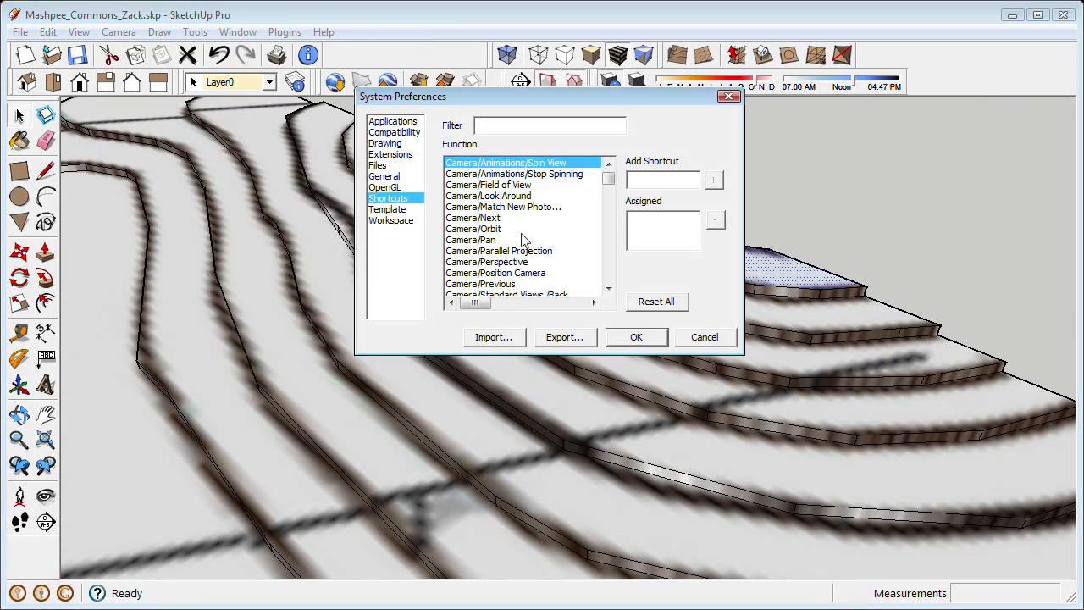
click(404, 188)
click(408, 155)
scroll(620, 170, down, 3)
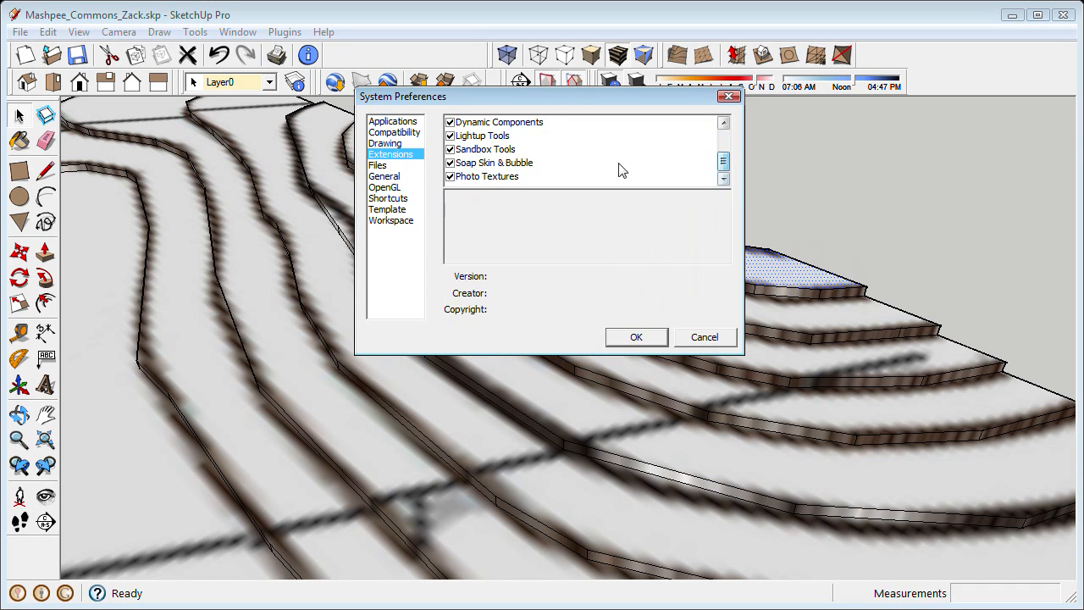
click(484, 162)
click(508, 149)
click(646, 339)
Select the top terraces of the edge hill with their bounding edges and create a Sandbox terrain from these contours
middle_drag(532, 284, 494, 308)
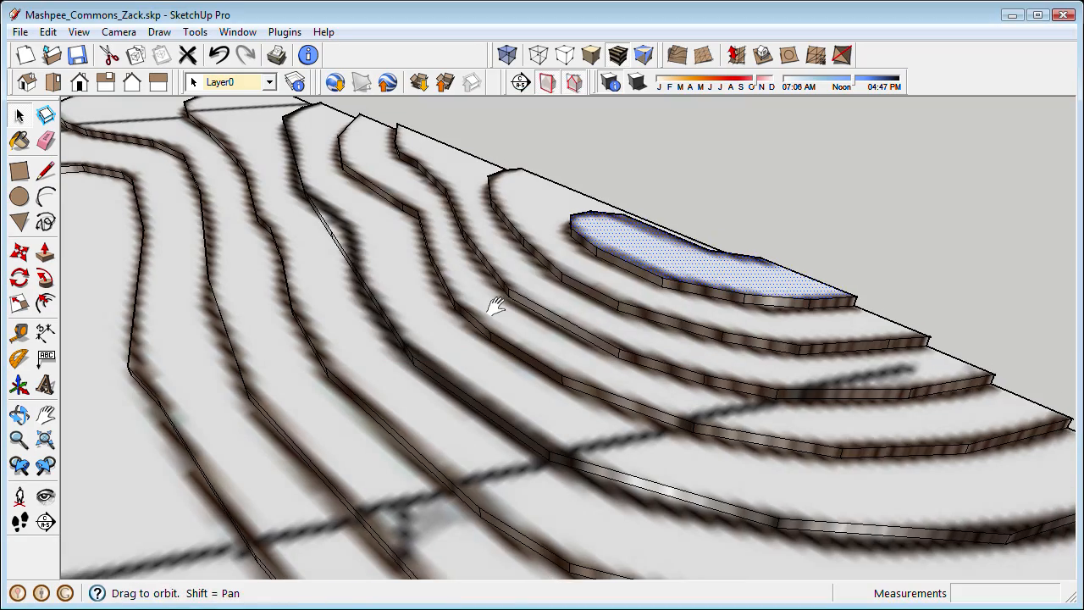
scroll(611, 261, up, 2)
triple_click(534, 254)
click(611, 235)
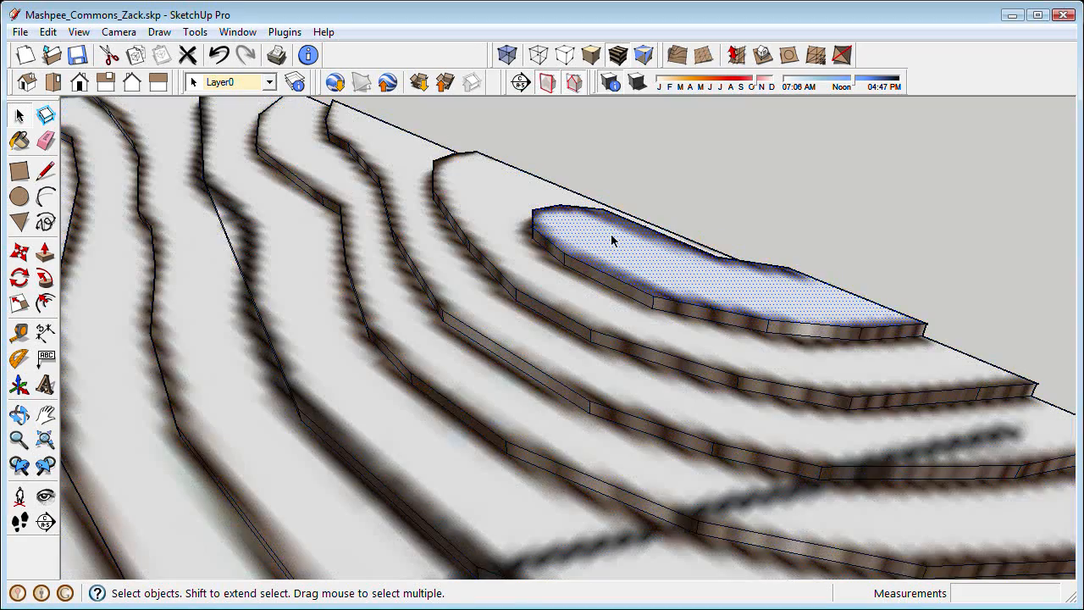
triple_click(606, 244)
middle_drag(605, 243, 696, 306)
scroll(697, 300, up, 4)
click(708, 281)
scroll(708, 281, up, 3)
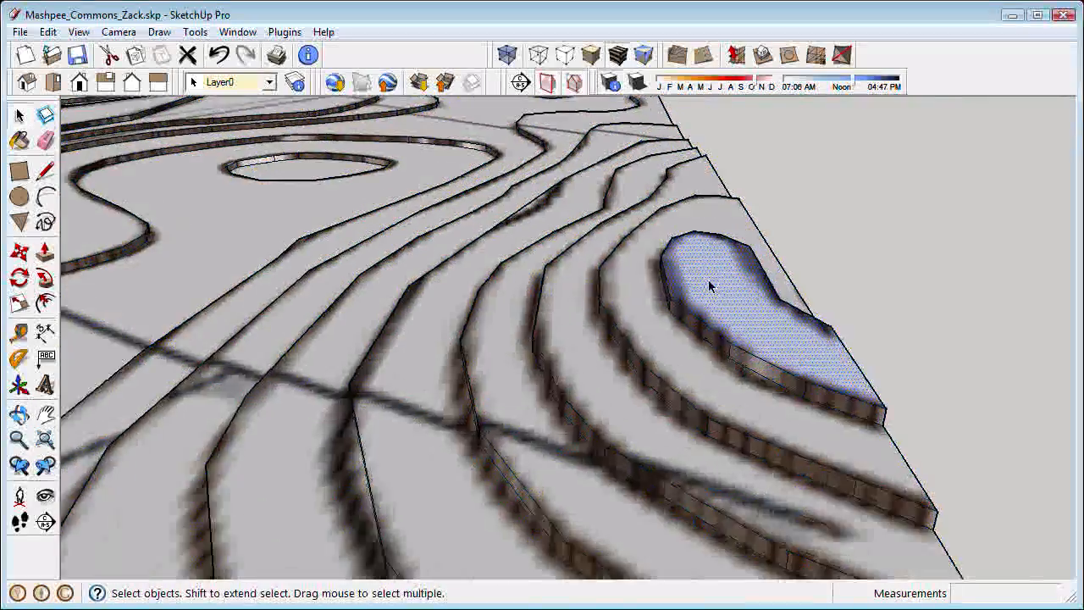
shift+click(621, 303)
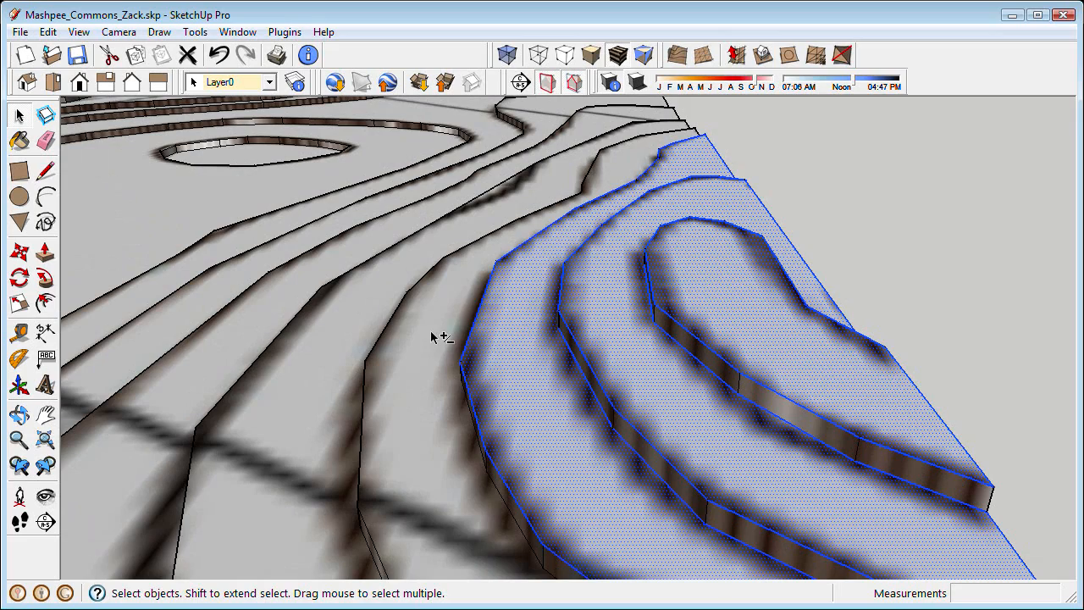
middle_drag(305, 356, 525, 279)
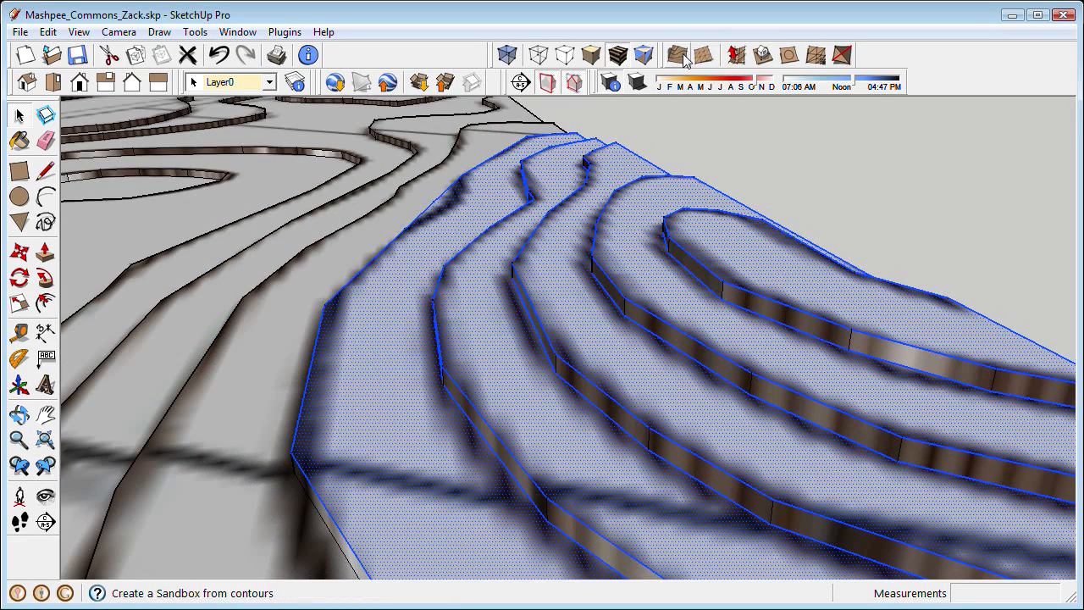
click(680, 56)
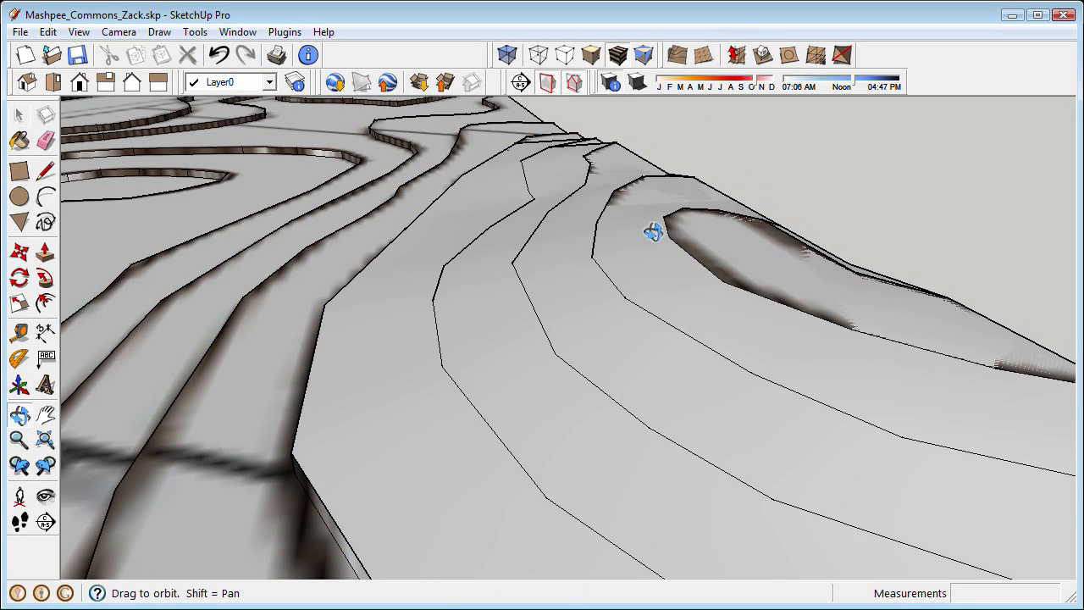
Toggle the display of hidden geometry to inspect the triangulation of the generated hill mesh
middle_drag(652, 233, 592, 364)
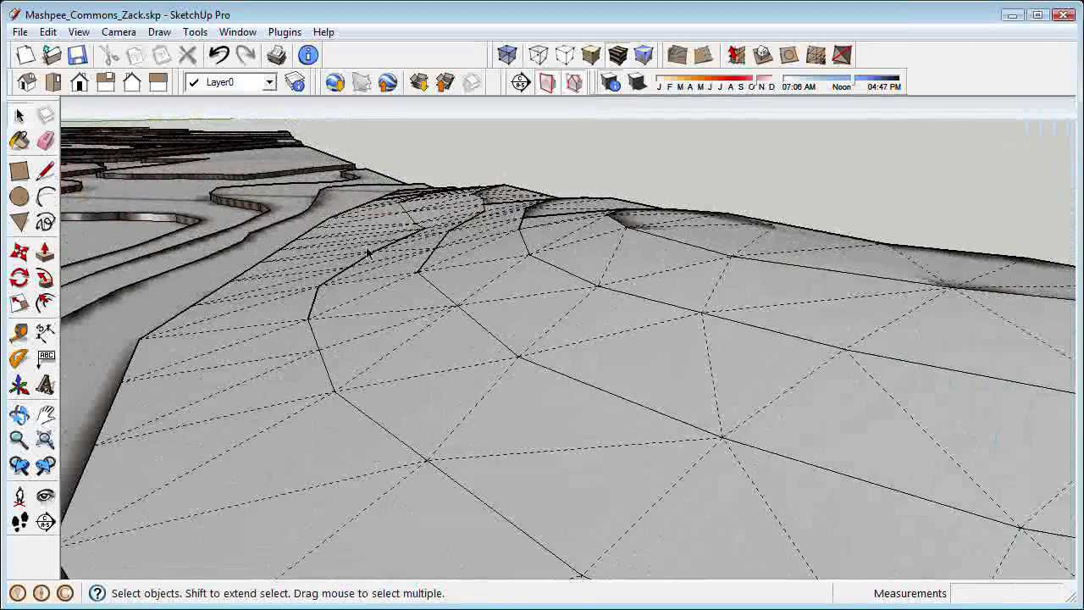
click(47, 31)
mouse_move(81, 34)
click(109, 93)
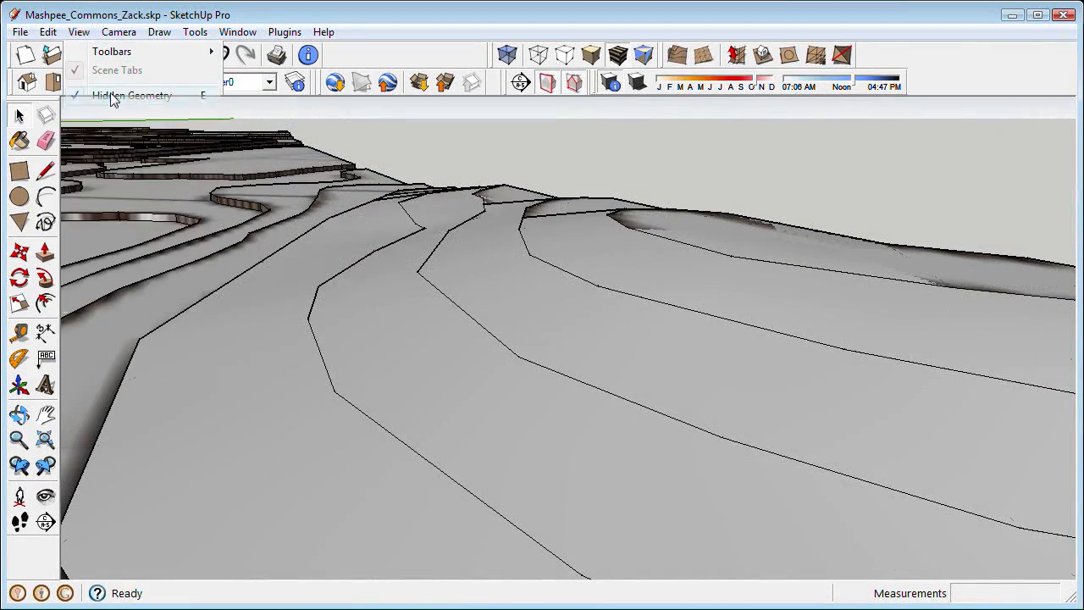
middle_drag(458, 280, 488, 300)
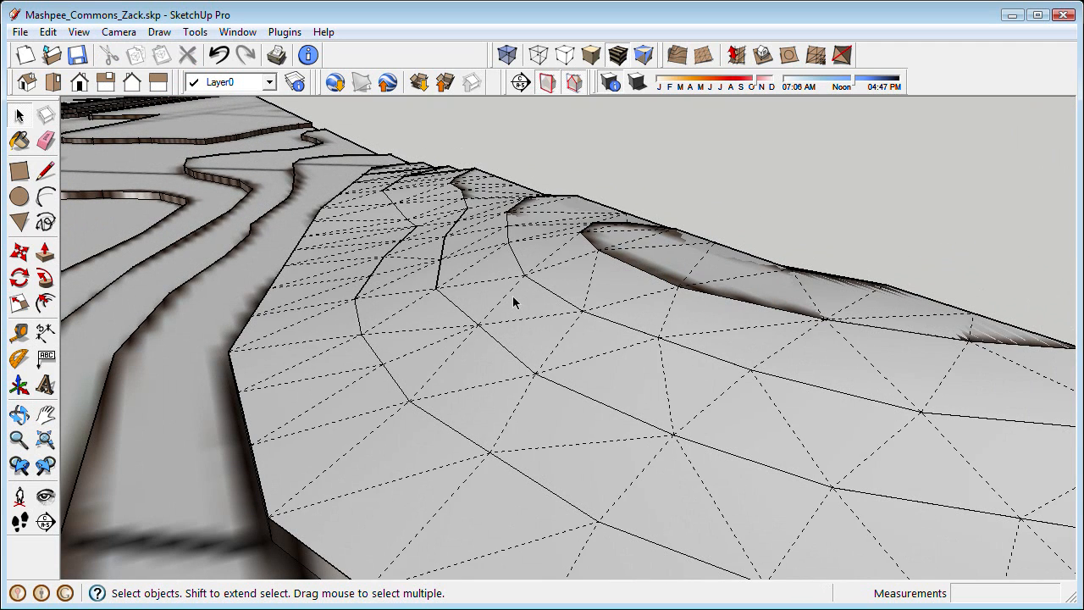
Filter the shortcut functions for "hidden" and assign E to View/Hidden Geometry
click(244, 34)
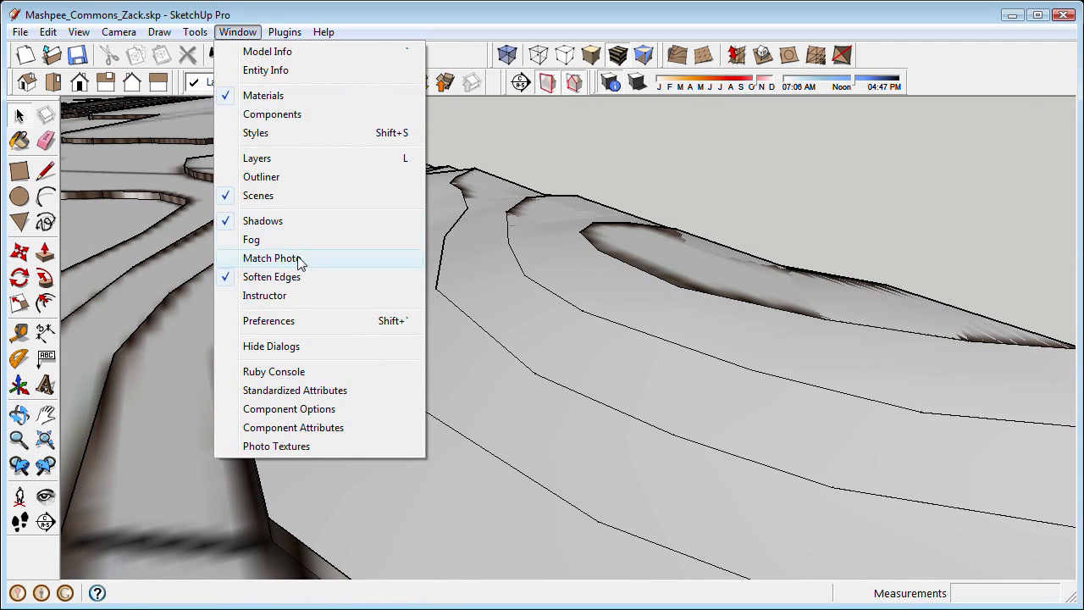
click(306, 324)
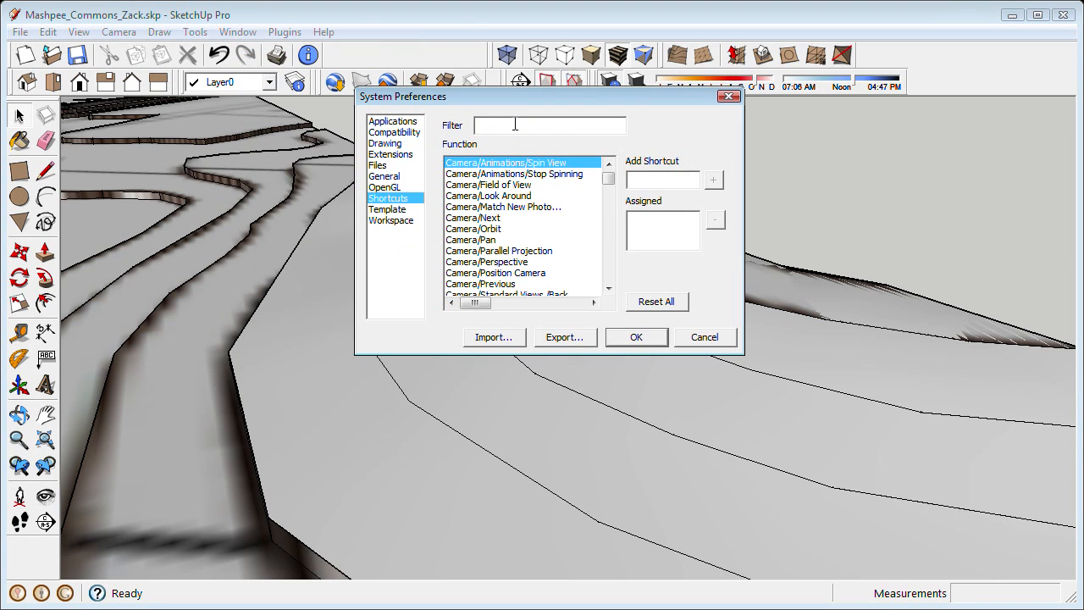
click(515, 125)
text(hidden)
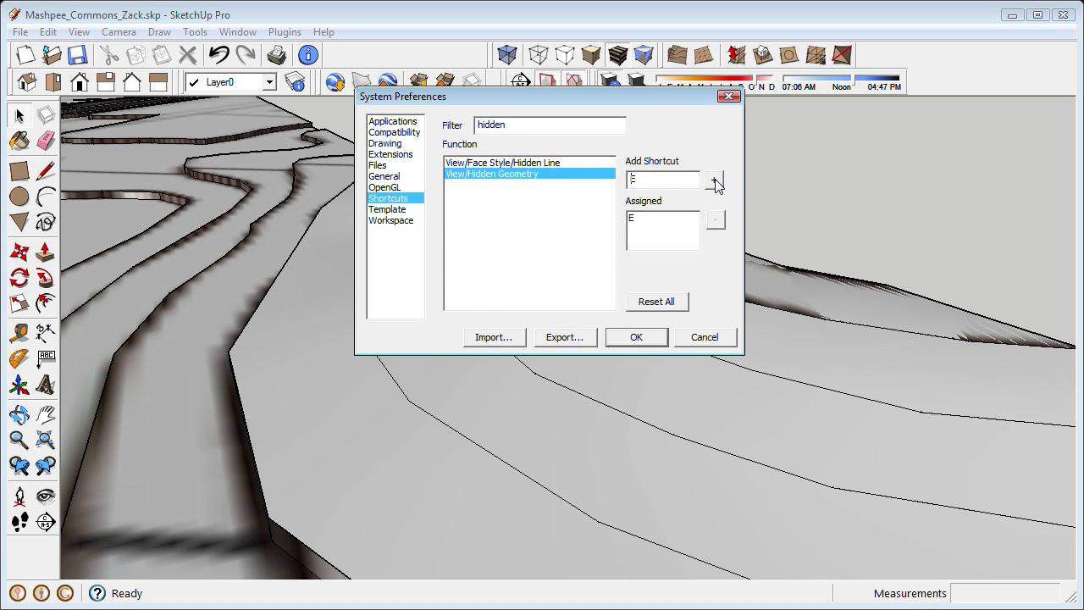
click(715, 182)
click(595, 271)
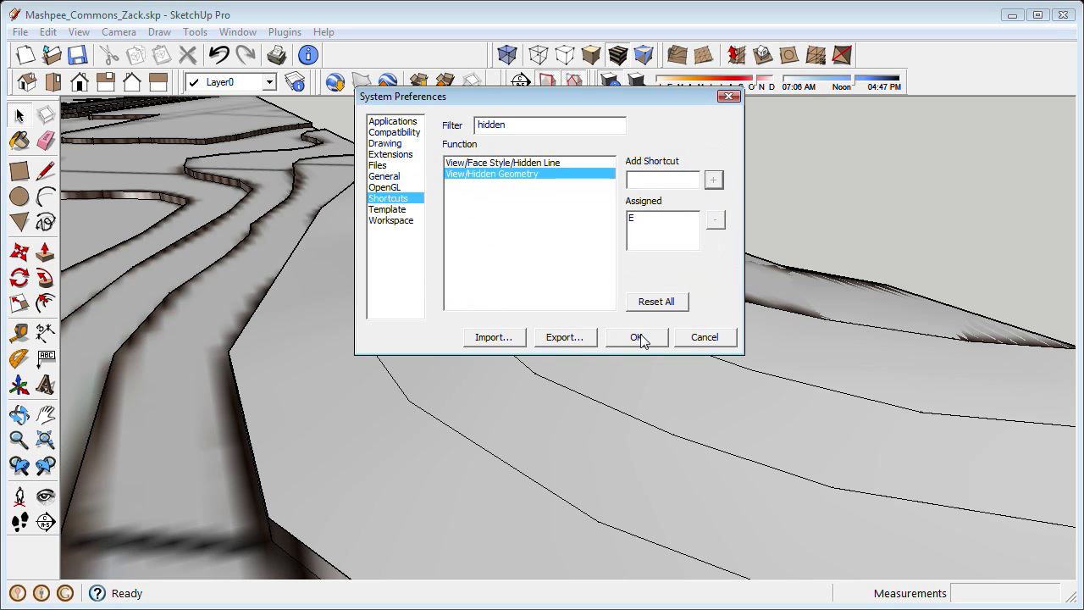
click(637, 337)
Move the generated terrain group vertically about 4' 6" above the stepped contours
middle_drag(640, 340, 551, 364)
click(552, 360)
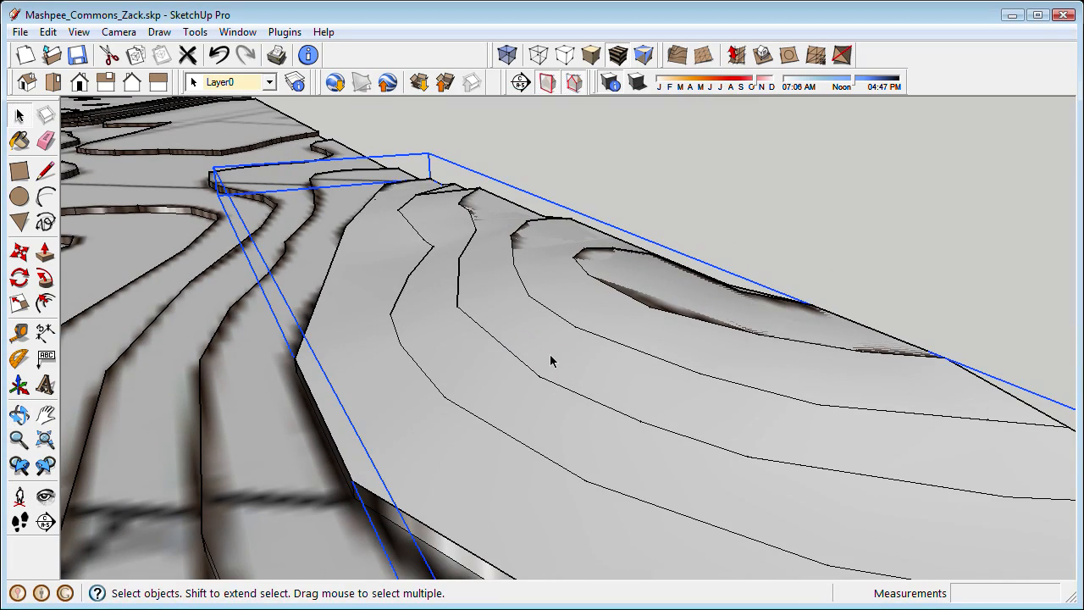
scroll(555, 347, up, 2)
key(m)
click(525, 333)
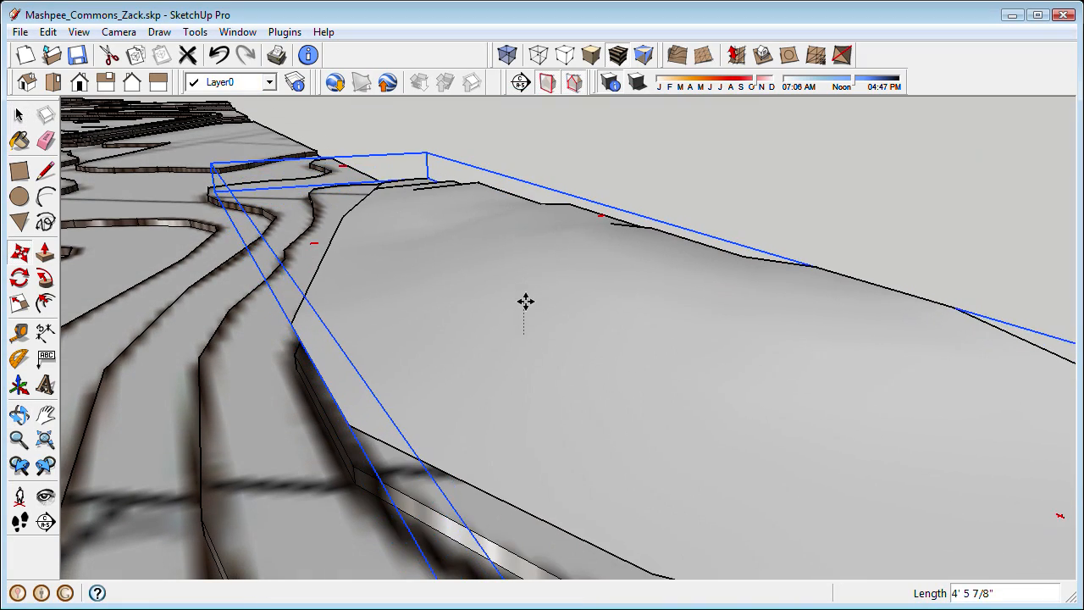
click(525, 299)
Toggle hidden geometry on the raised terrain mesh and delete the mesh group
middle_drag(526, 300, 602, 324)
key(e)
key(e)
key(space)
key(Delete)
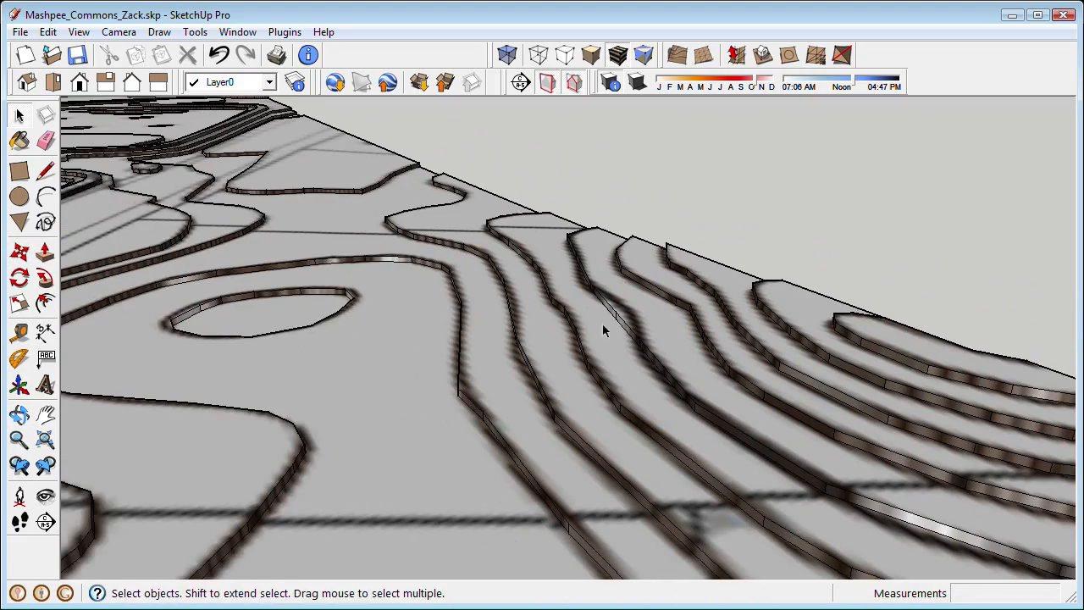
Select the oval depression and its surrounding terraces with their edges and create a Sandbox terrain from these contours
click(450, 316)
scroll(324, 308, up, 5)
click(356, 308)
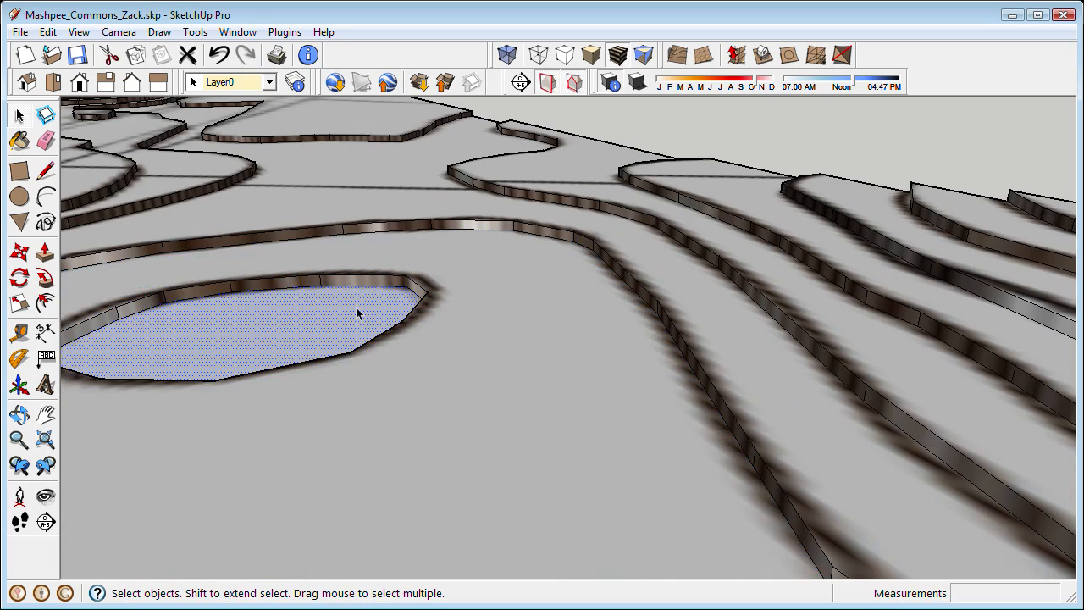
scroll(406, 318, up, 3)
double_click(414, 313)
middle_drag(416, 314, 457, 312)
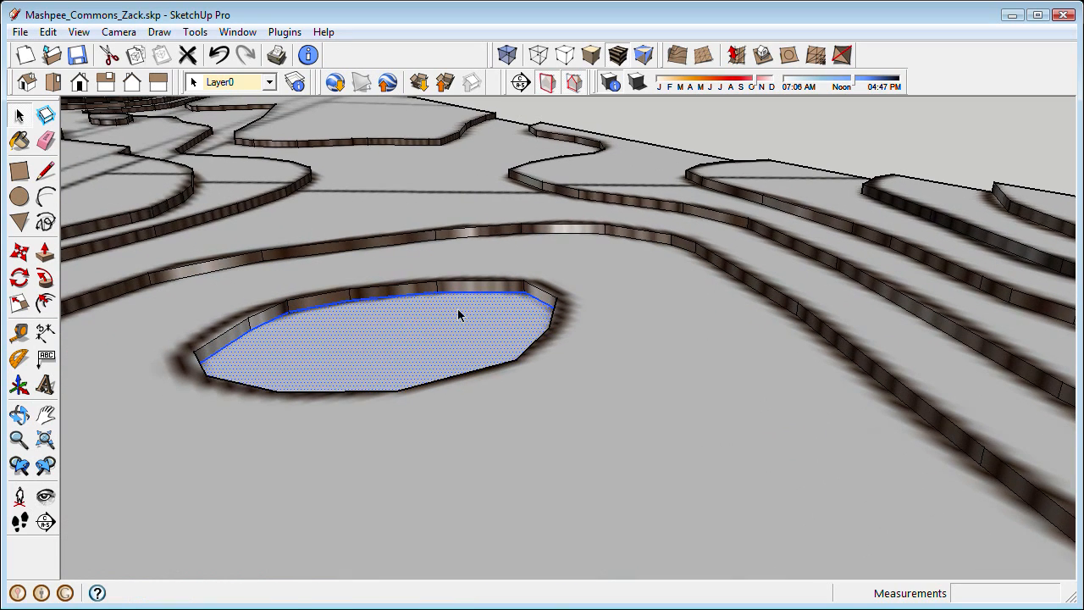
scroll(457, 311, up, 2)
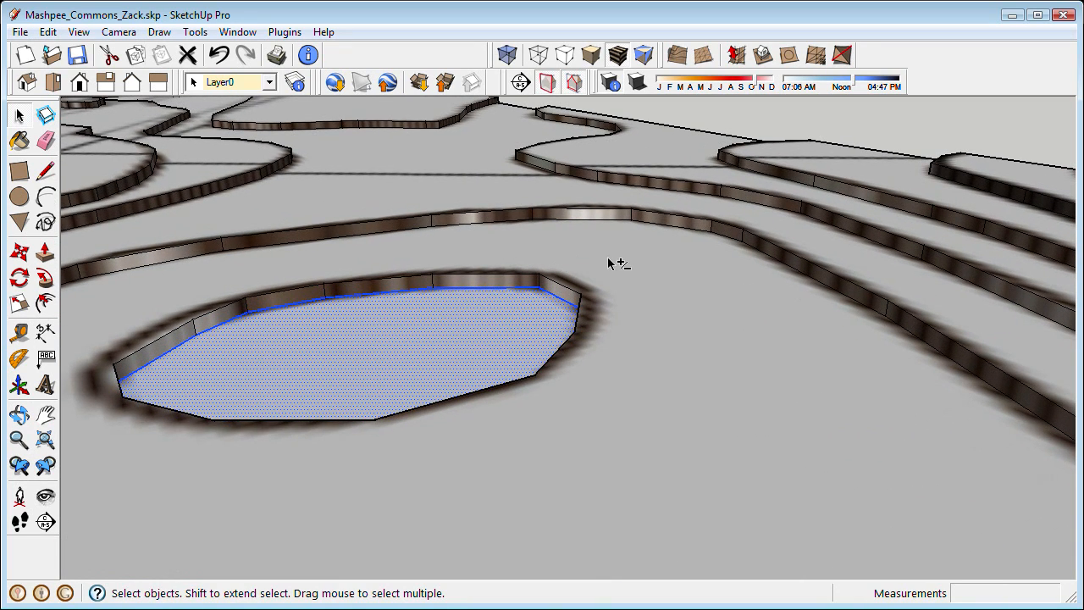
middle_drag(742, 265, 767, 256)
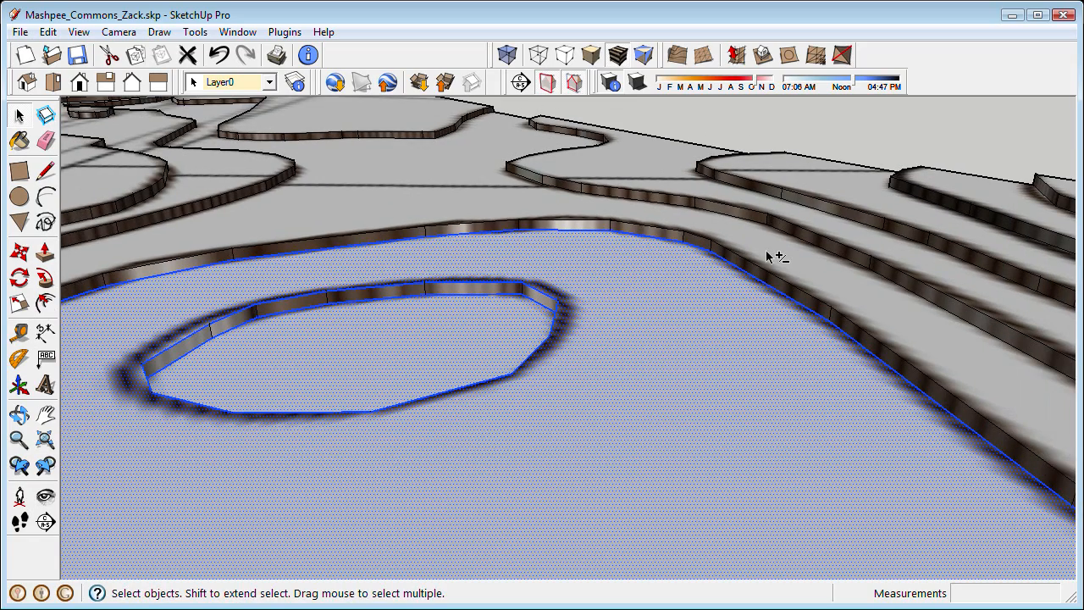
middle_drag(660, 267, 624, 262)
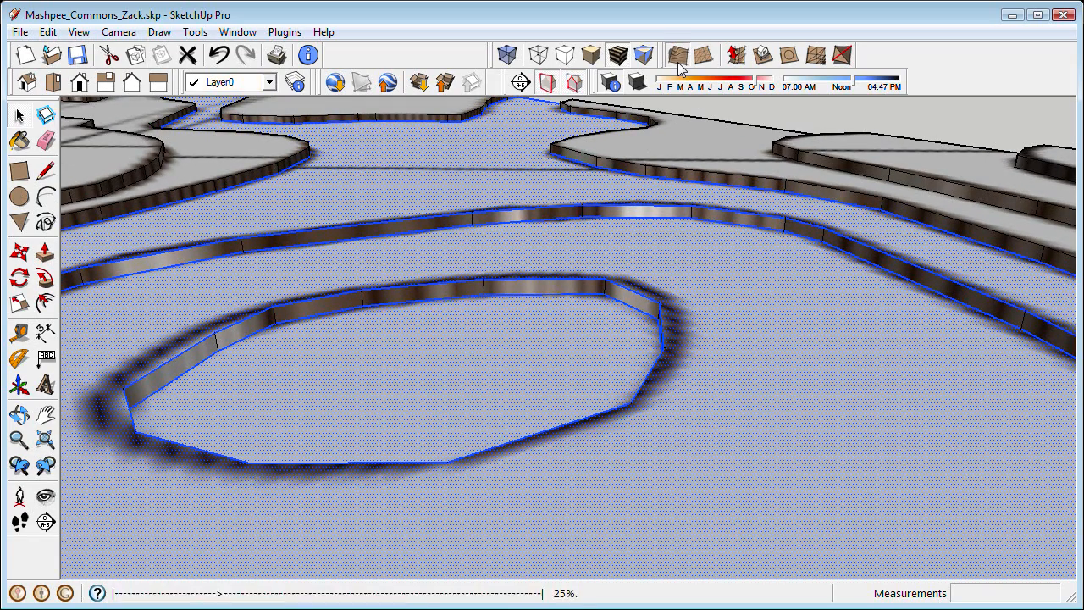
Create a Sandbox terrain from the two terraces beyond the oval depression's terrace, and remove the result
scroll(624, 356, up, 2)
middle_drag(624, 356, 696, 115)
double_click(718, 298)
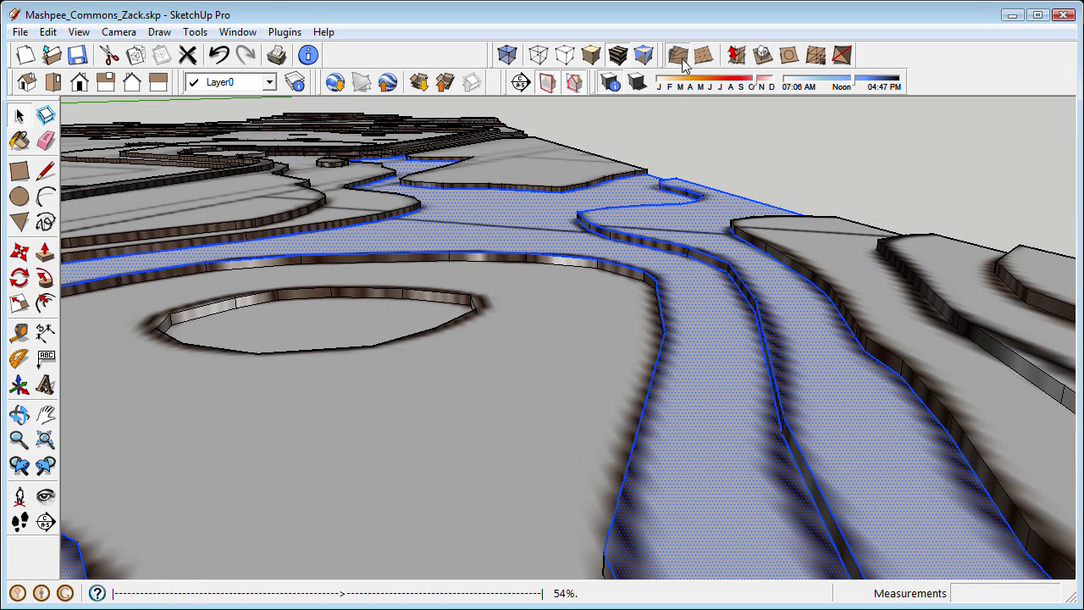
key(Delete)
Select the terrace face surrounding the oval depression
middle_drag(746, 359, 776, 344)
scroll(736, 320, down, 2)
scroll(718, 350, down, 2)
scroll(699, 321, up, 2)
middle_drag(700, 322, 610, 297)
scroll(547, 286, up, 2)
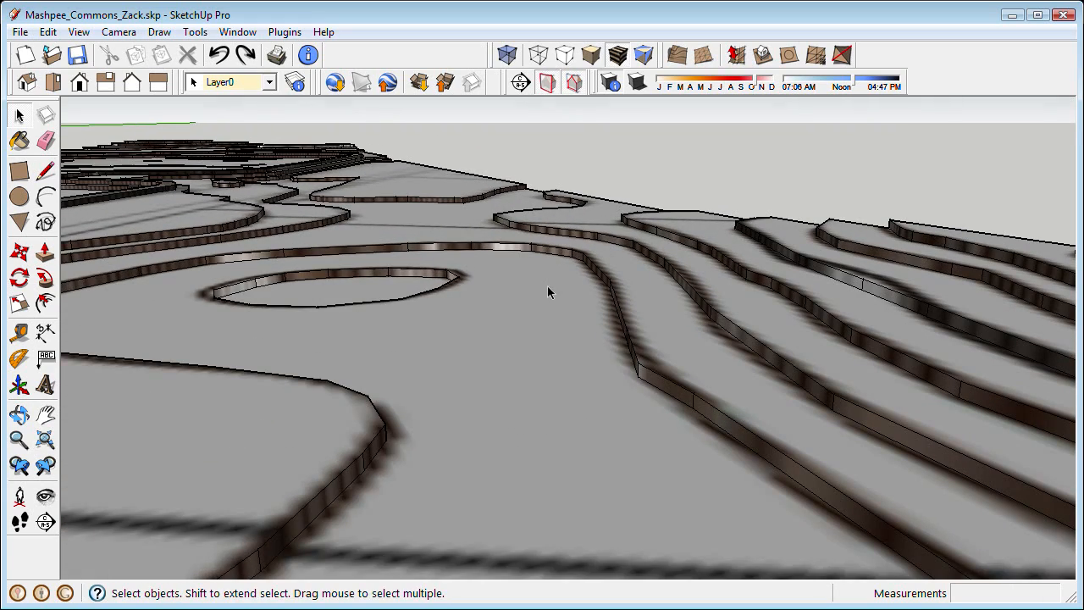
click(547, 285)
scroll(532, 312, up, 1)
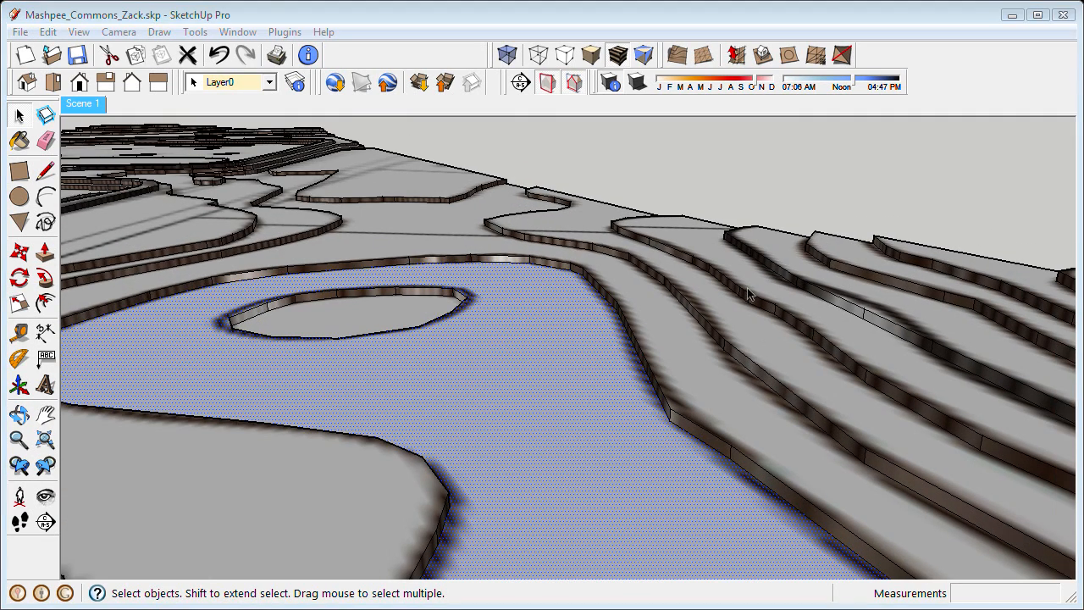
middle_drag(471, 398, 719, 325)
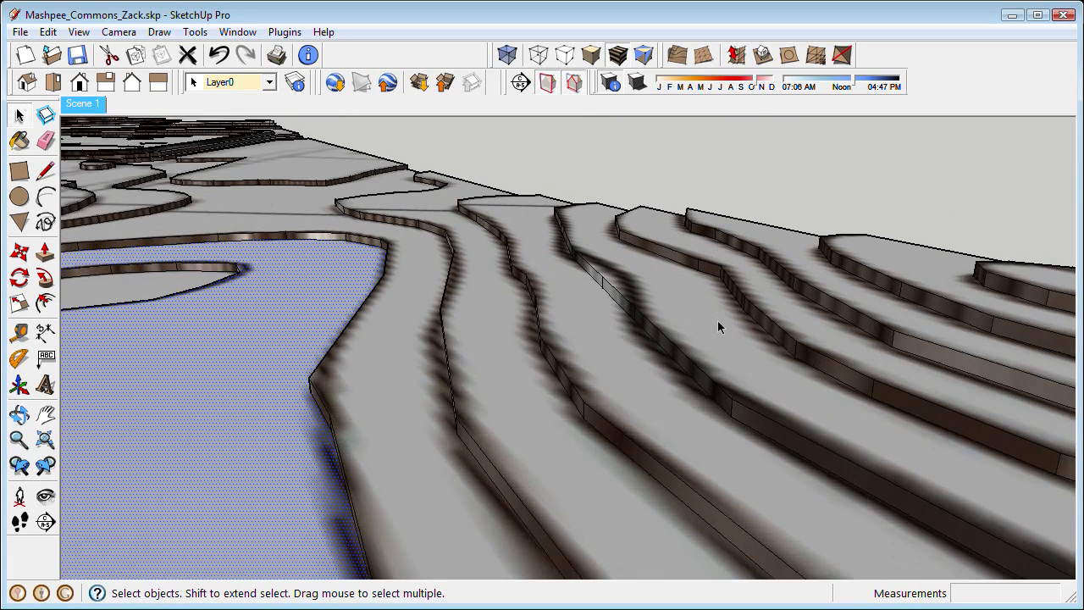
scroll(634, 338, up, 2)
scroll(613, 346, down, 1)
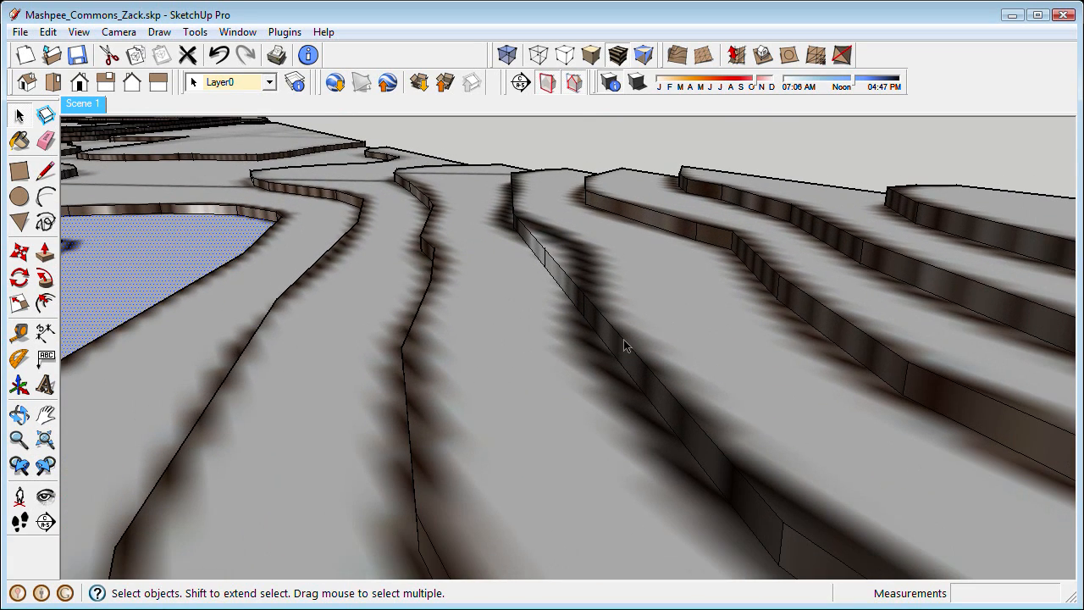
Select a few upper edges along three neighbouring terrace steps, create a Sandbox terrain from these contours, and undo it
click(624, 339)
middle_drag(623, 338, 741, 333)
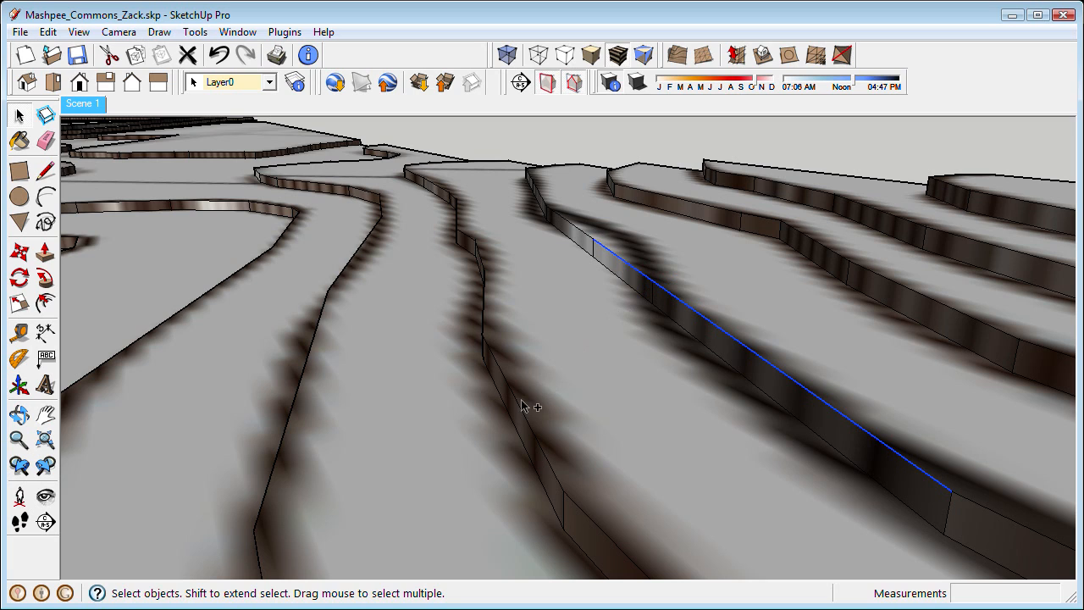
middle_drag(484, 330, 545, 366)
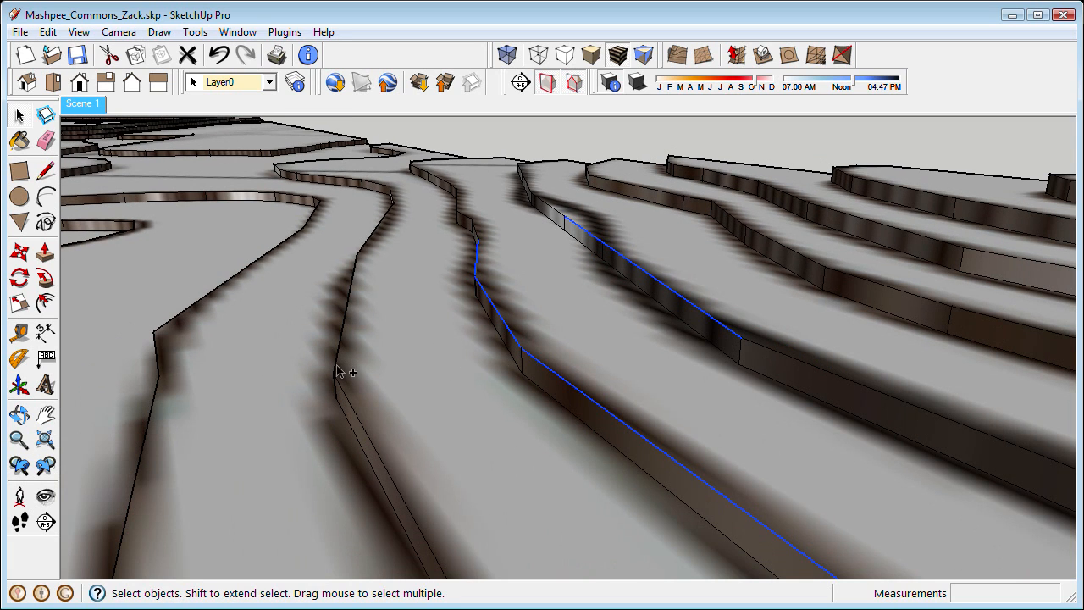
middle_drag(349, 403, 575, 115)
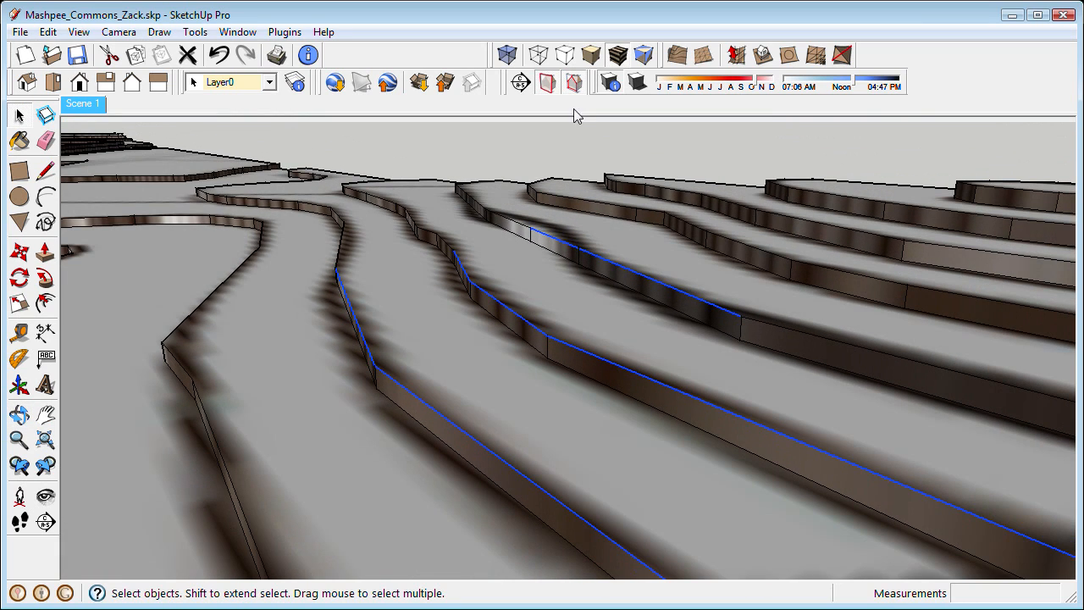
click(686, 56)
middle_drag(455, 339, 624, 359)
scroll(632, 361, down, 1)
key(ctrl+z)
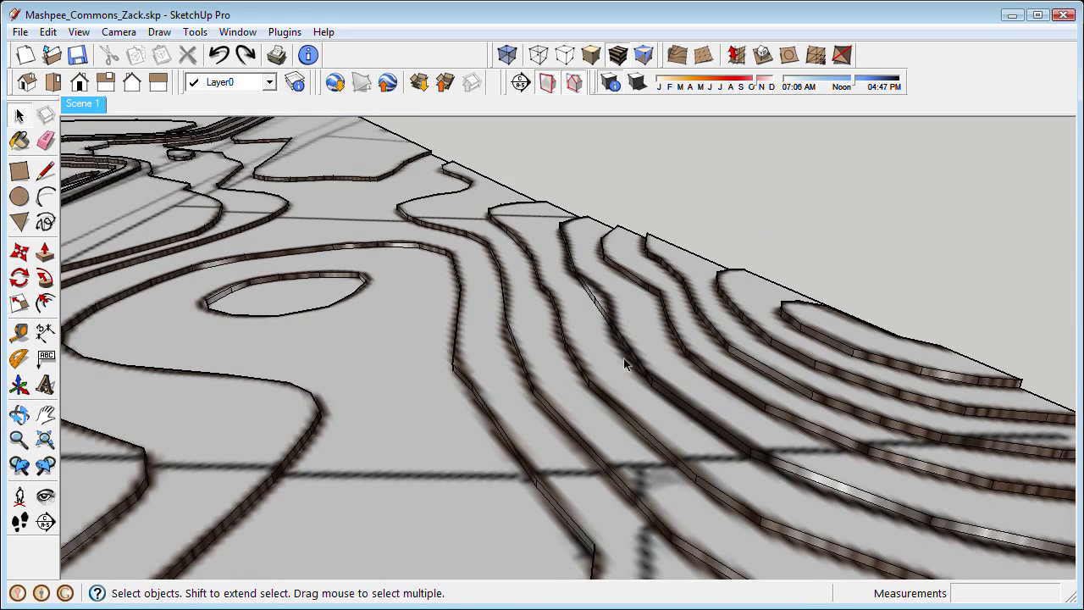
Select the three highest terraces of the mound at the model's edge together with their boundary edges
scroll(616, 345, up, 1)
scroll(615, 349, down, 1)
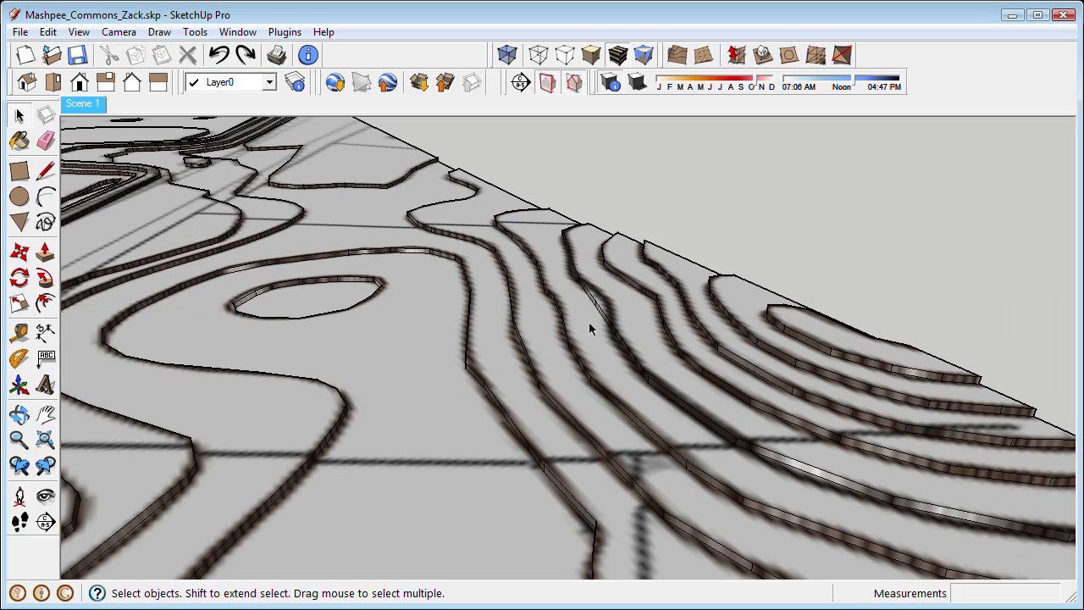
middle_drag(589, 327, 673, 262)
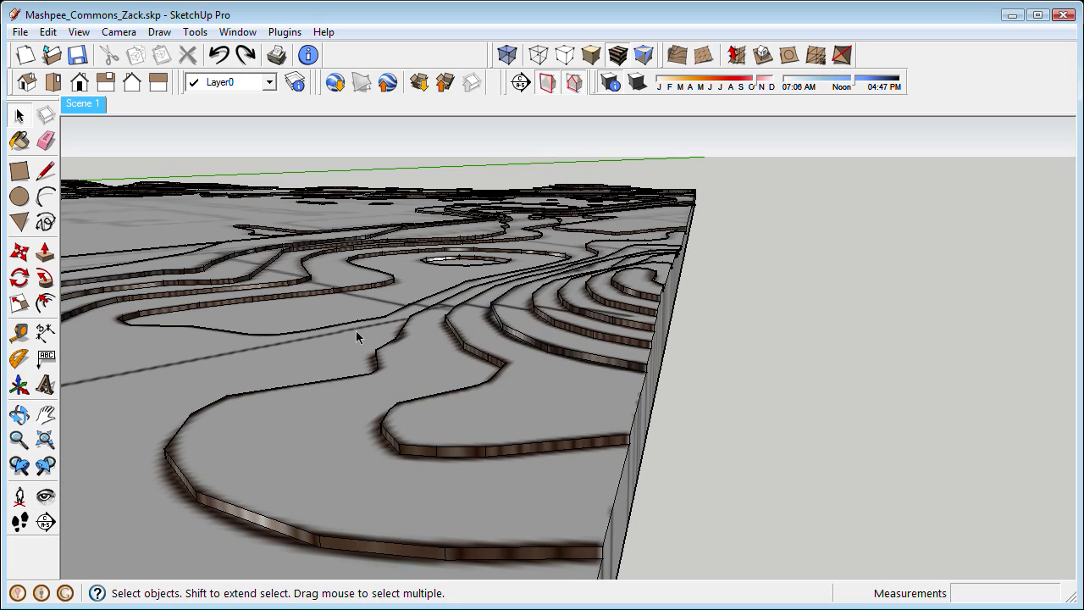
middle_drag(357, 336, 542, 336)
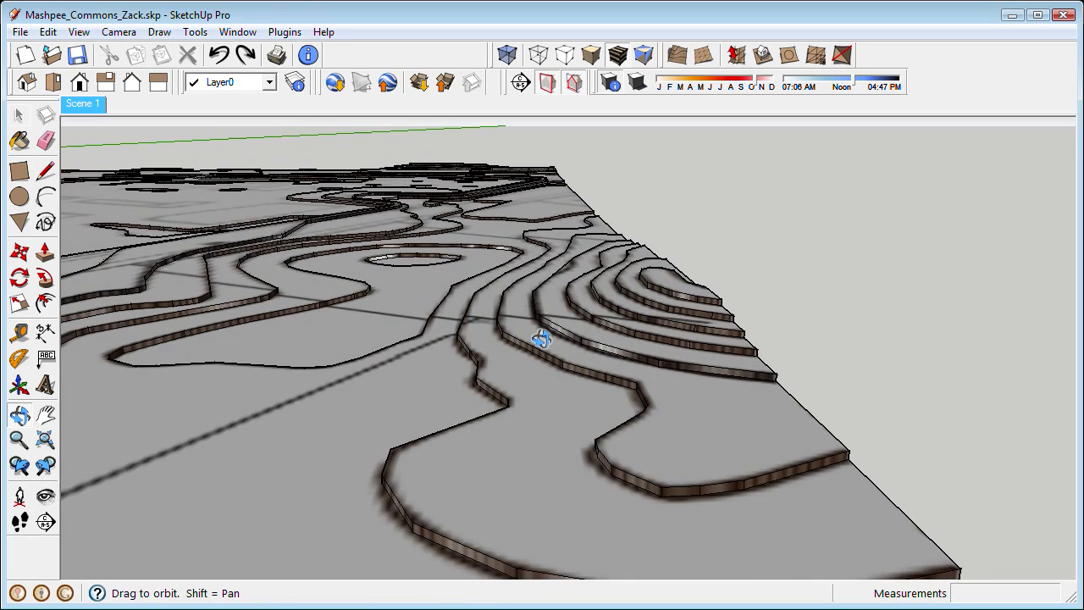
scroll(593, 313, up, 5)
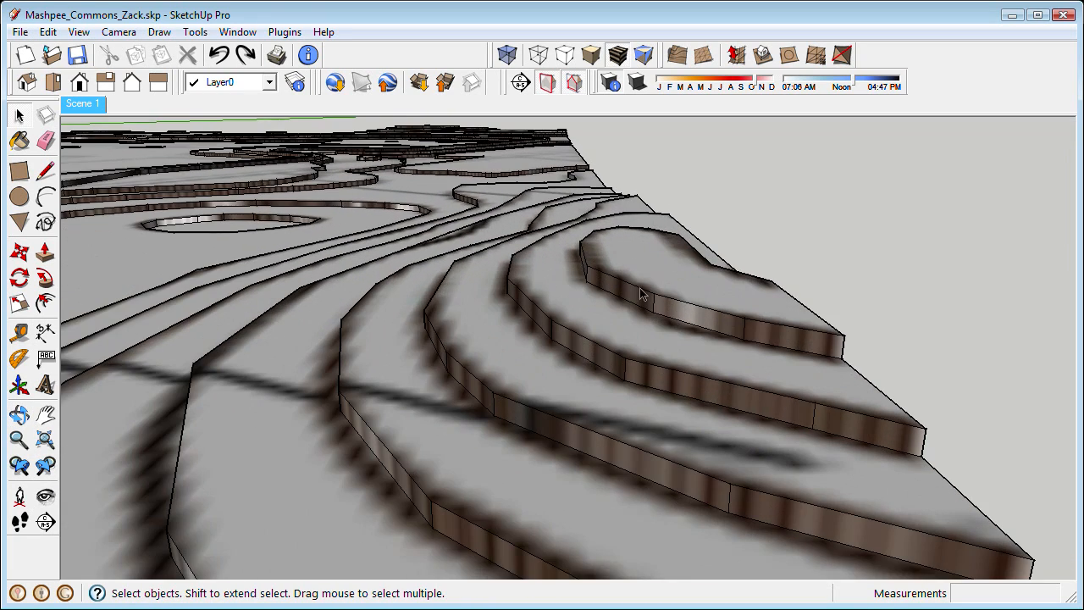
click(648, 267)
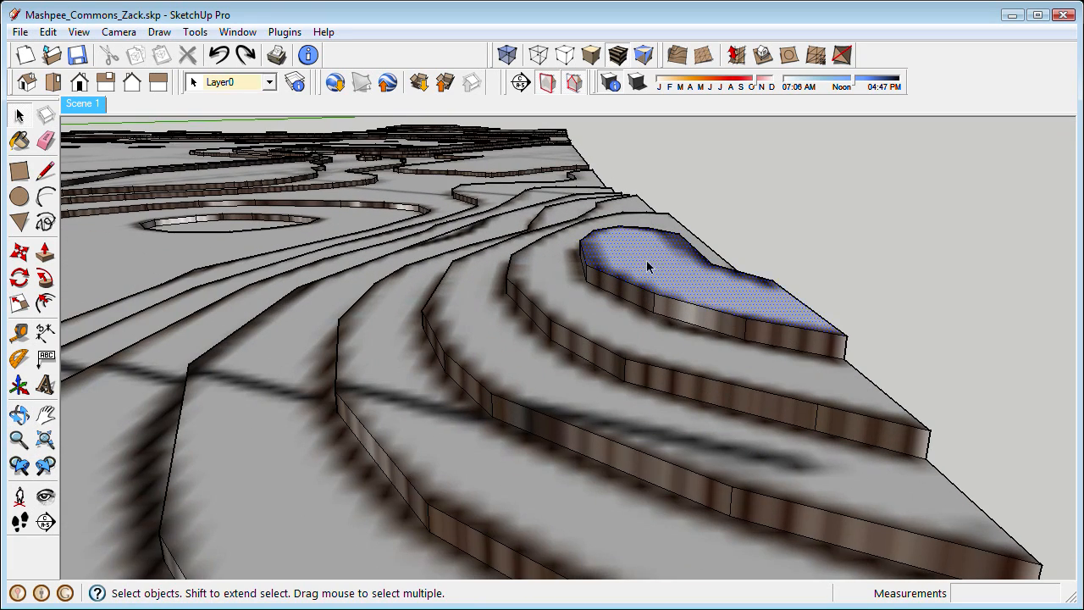
shift+click(542, 352)
middle_drag(543, 353, 592, 366)
Copy the selected mound terraces straight up and erase the copied faces so only the contour lines are left
key(m)
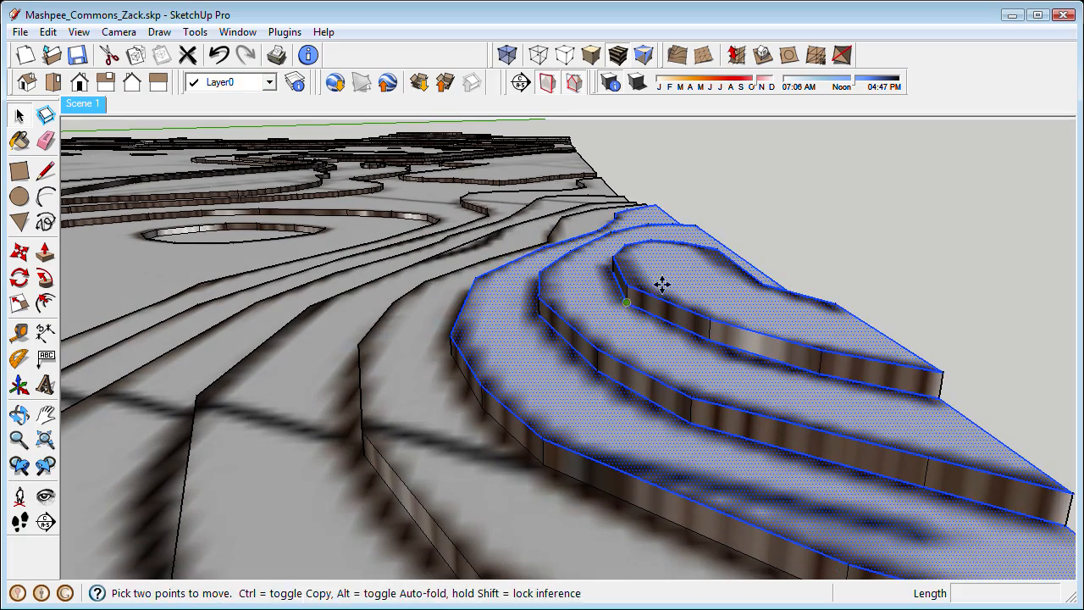
click(674, 276)
key(ctrl)
mouse_move(684, 158)
middle_down()
mouse_move(762, 249)
mouse_move(912, 201)
mouse_move(867, 252)
mouse_move(900, 281)
mouse_move(924, 212)
mouse_move(519, 205)
middle_up()
key(e)
click(924, 244)
click(961, 288)
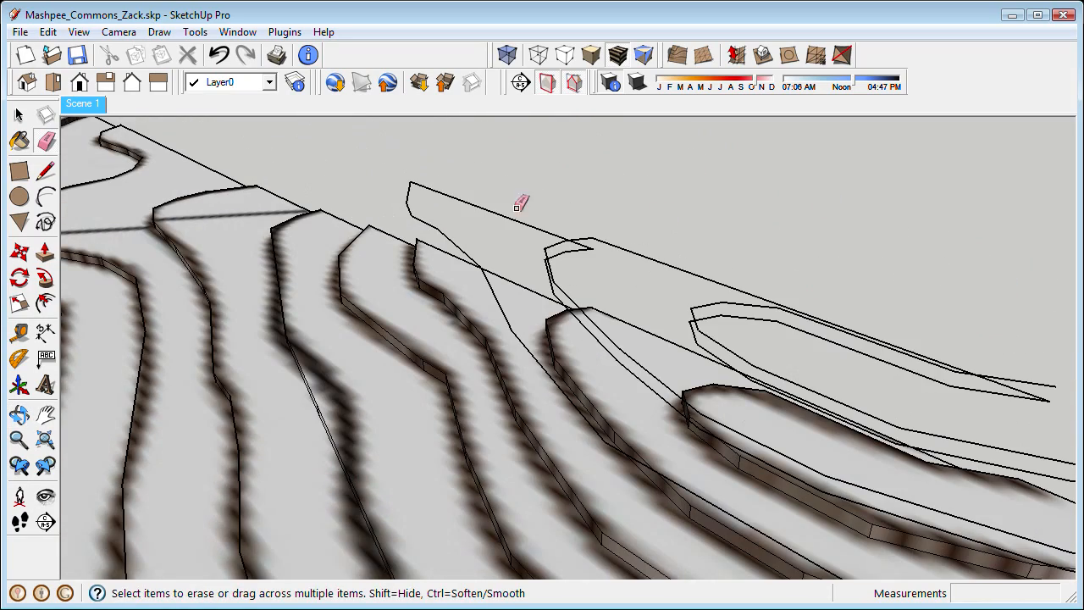
Select the upper contour line of each copied terrace and create a Sandbox terrain from these contours
mouse_move(708, 262)
middle_down()
mouse_move(654, 213)
mouse_move(588, 194)
mouse_move(564, 165)
mouse_move(615, 222)
mouse_move(542, 245)
mouse_move(508, 271)
mouse_move(478, 273)
mouse_move(641, 262)
middle_up()
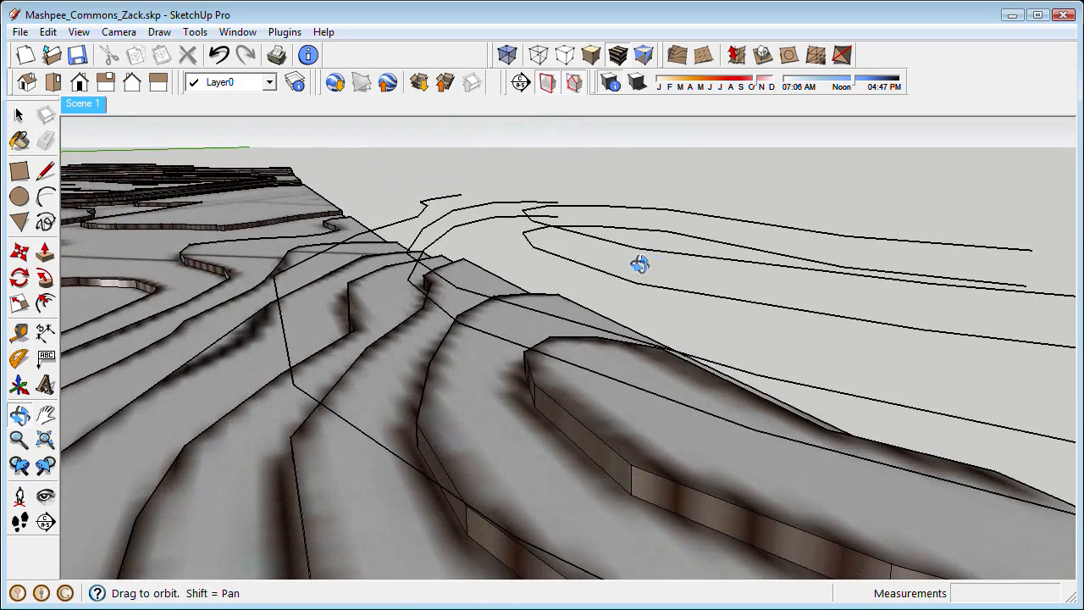
key(f)
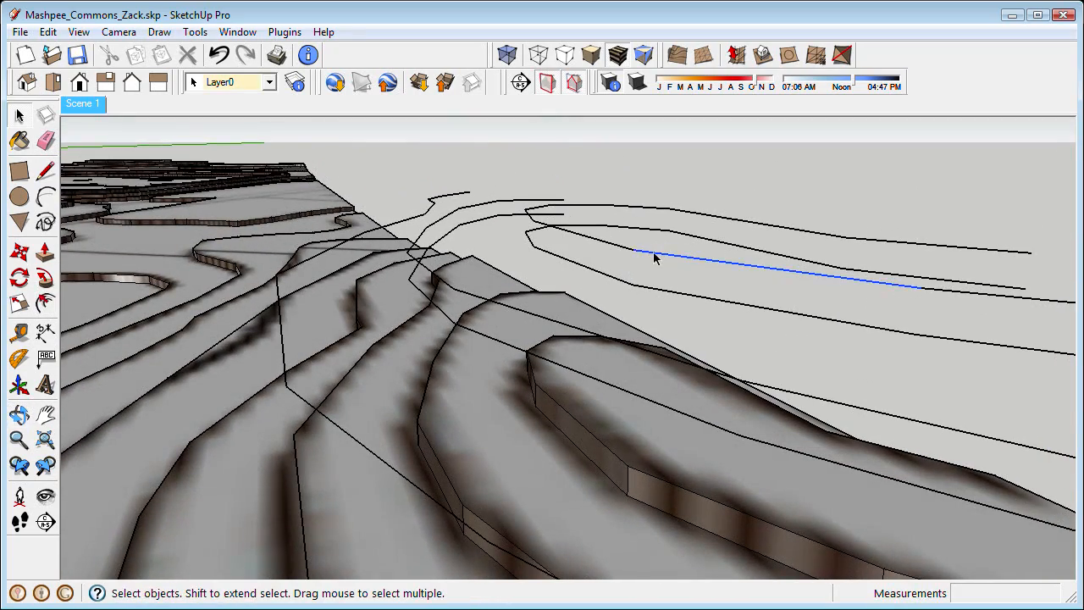
shift+click(654, 258)
middle_drag(646, 333, 734, 297)
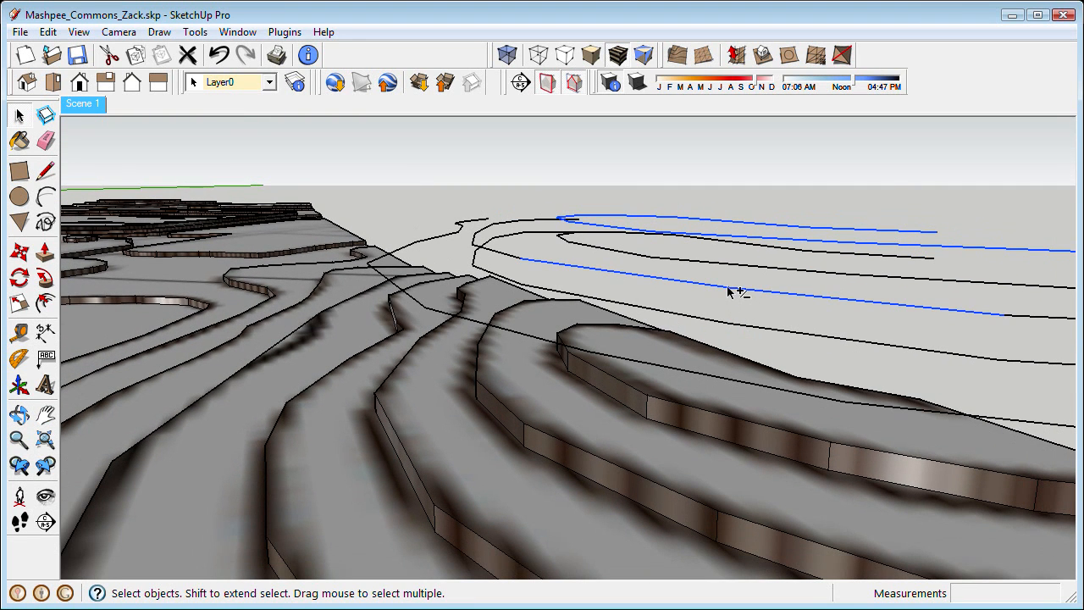
middle_drag(446, 245, 407, 252)
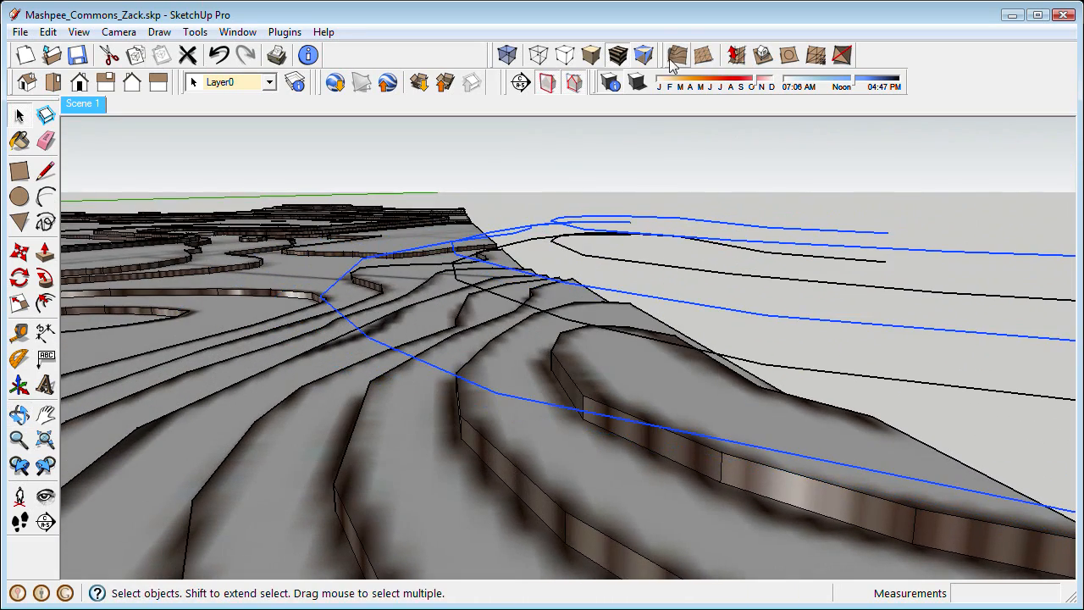
click(678, 55)
Delete the copied contour lines floating above the mound
middle_drag(637, 325, 970, 311)
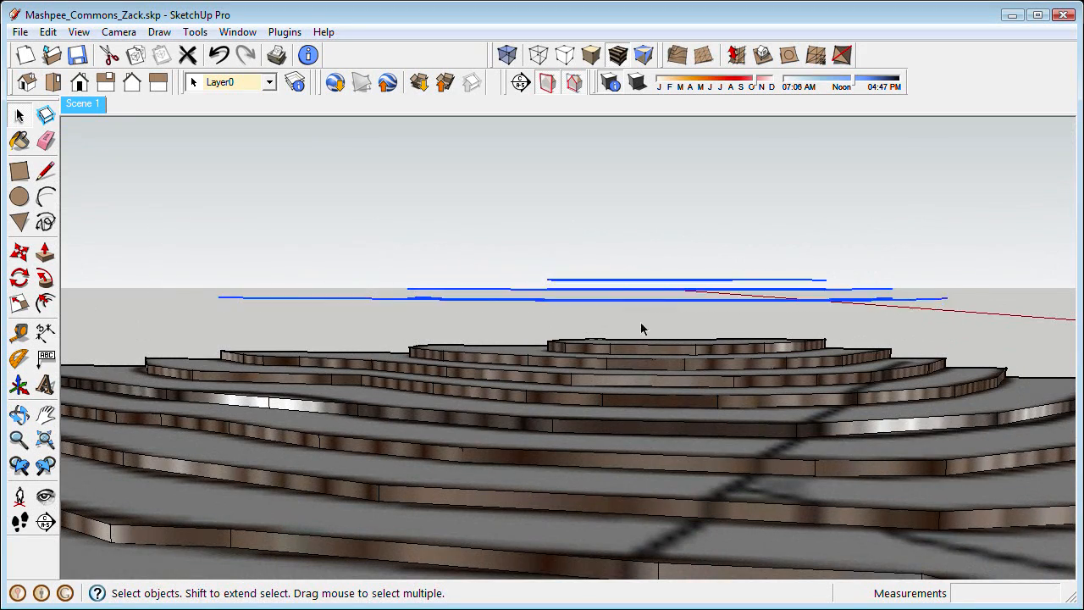
middle_drag(640, 329, 551, 452)
key(Delete)
Paint the top faces of the mound's terraces and the neighbouring terraces solid red
mouse_move(620, 394)
middle_down()
mouse_move(658, 360)
mouse_move(687, 361)
mouse_move(657, 373)
middle_up()
scroll(659, 361, down, 2)
key(b)
click(657, 374)
click(559, 315)
click(417, 271)
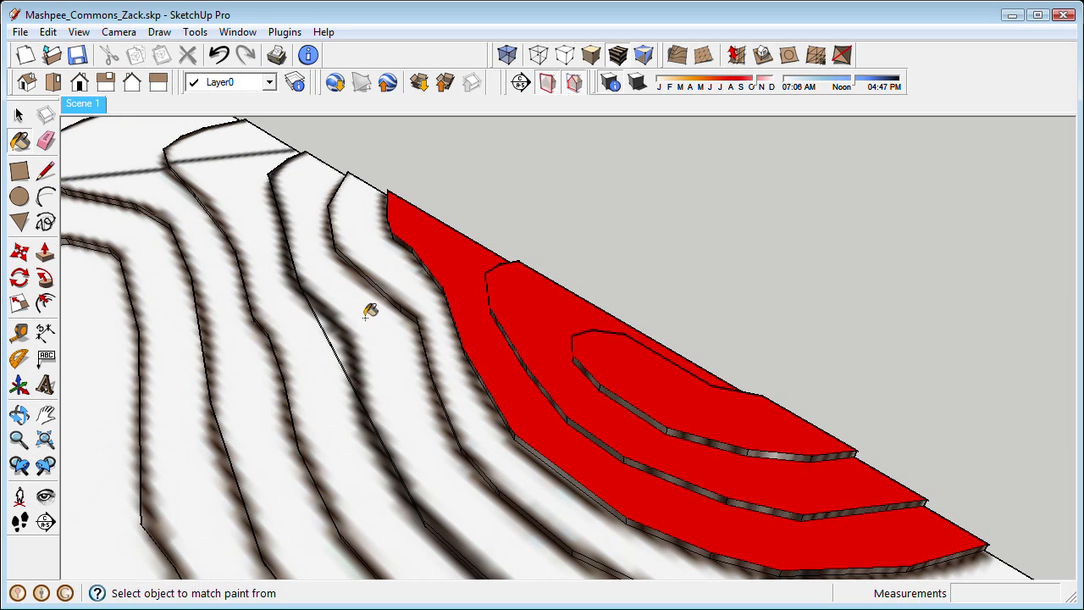
click(371, 311)
click(289, 296)
click(244, 302)
click(207, 319)
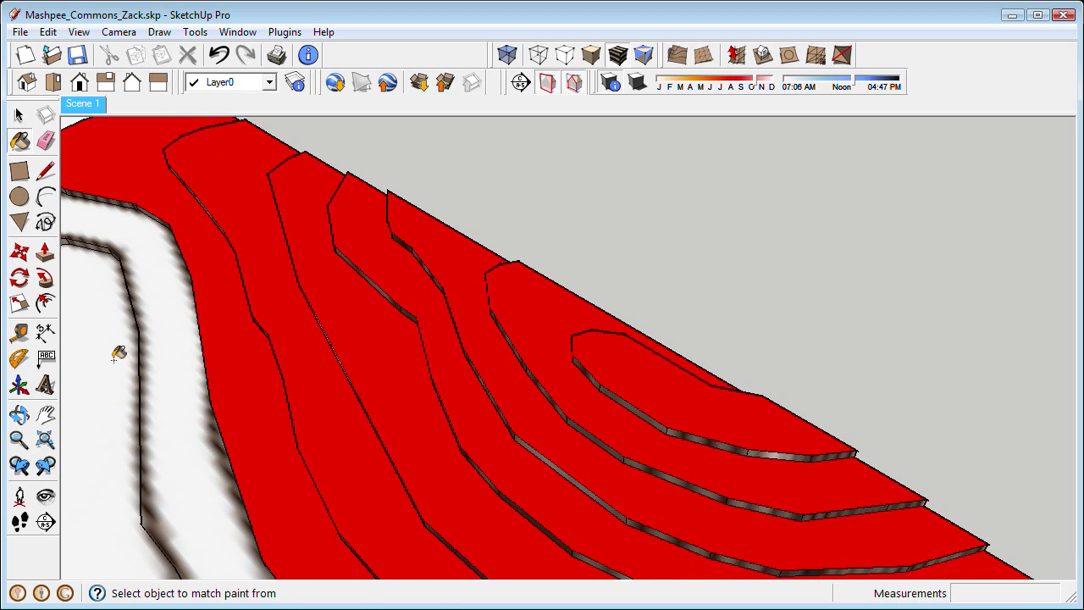
Select all faces that have the same red material as the terrace next to the oval depression's terrace
mouse_move(118, 353)
middle_down()
mouse_move(344, 295)
mouse_move(339, 229)
mouse_move(326, 255)
middle_up()
right_click(325, 255)
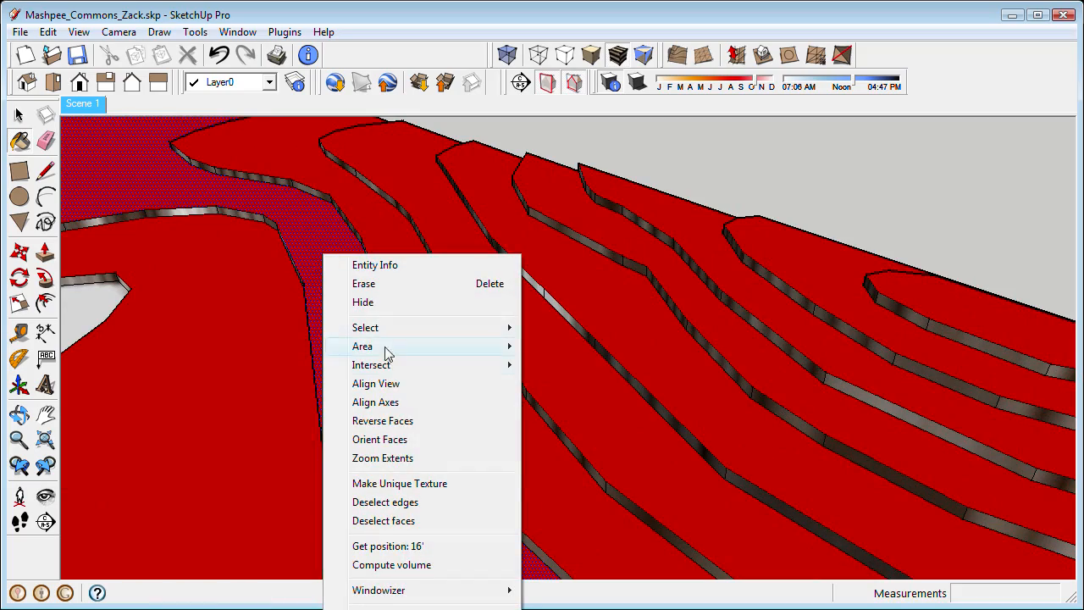
mouse_move(402, 333)
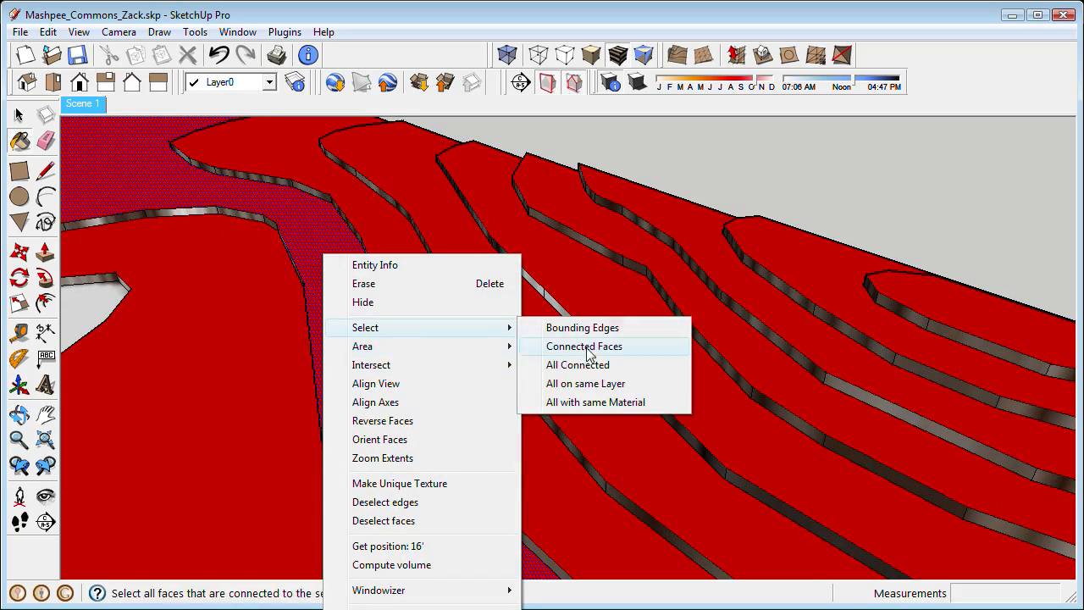
click(619, 403)
Copy the selected red terrace faces straight up by about 74' 3", and undo the copy
middle_drag(581, 355, 449, 273)
key(m)
key(ctrl)
click(487, 261)
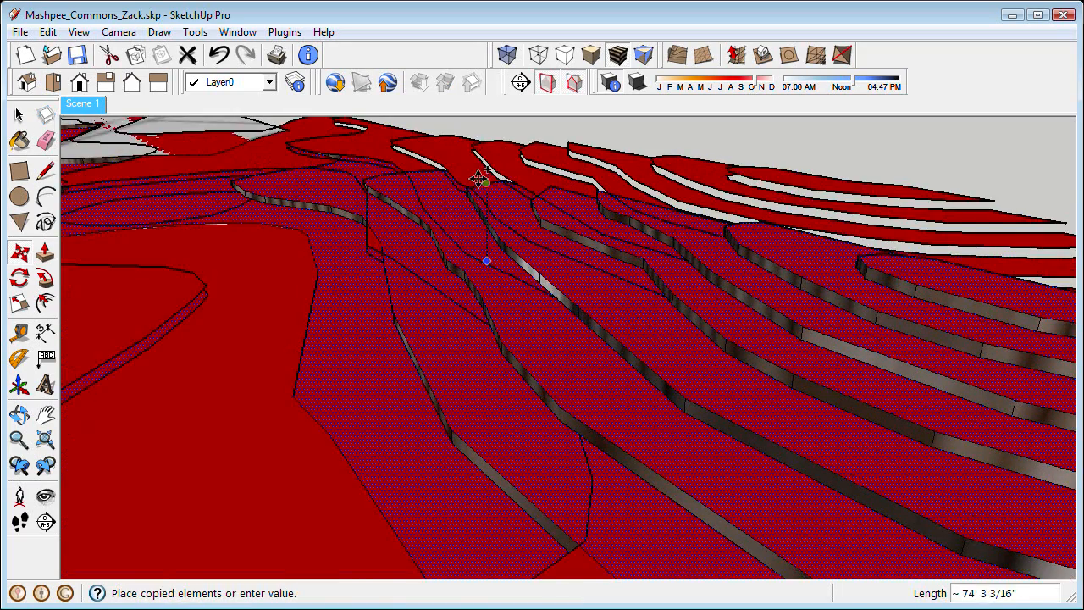
click(479, 170)
middle_drag(528, 244, 570, 288)
mouse_move(592, 331)
middle_down()
mouse_move(625, 307)
mouse_move(624, 317)
mouse_move(581, 325)
middle_up()
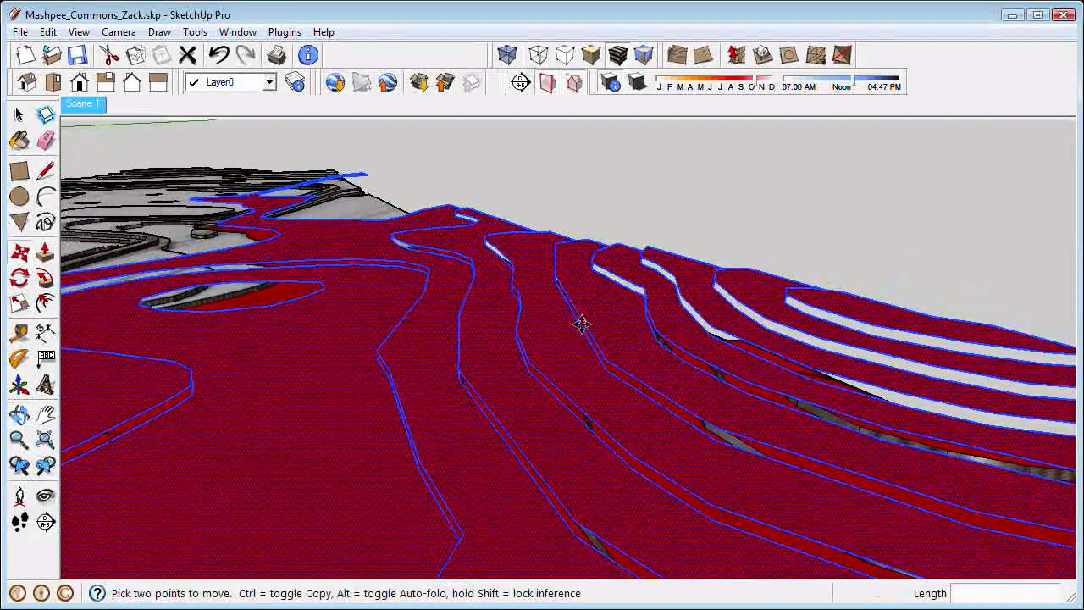
key(ctrl+z)
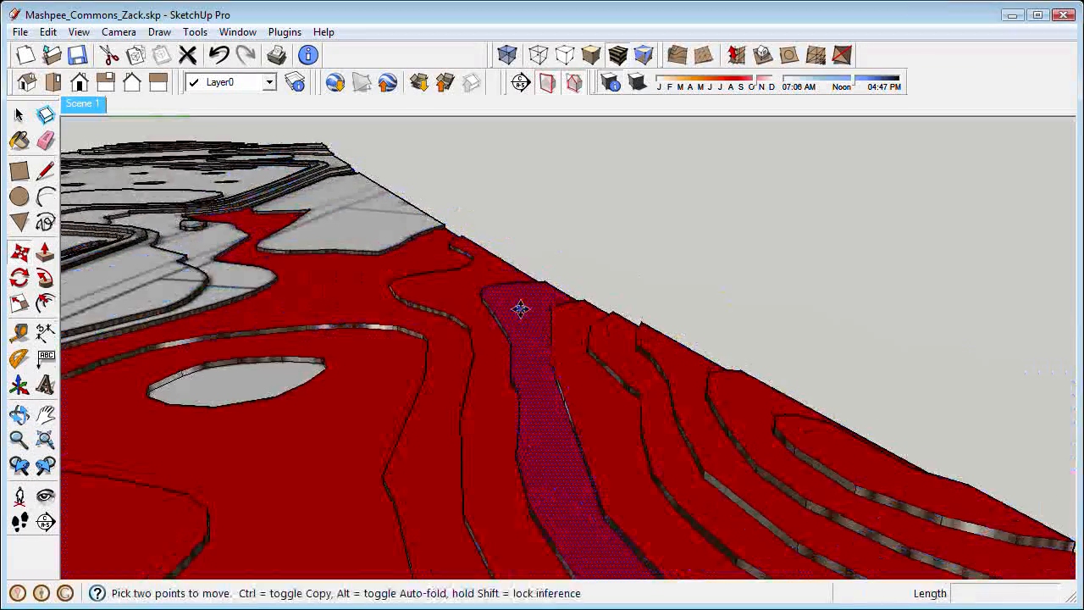
Paint the floor of the oval depression and the unpainted terraces beside it red
scroll(516, 311, down, 2)
middle_drag(511, 314, 535, 326)
key(space)
scroll(392, 354, up, 3)
shift+middle_drag(392, 354, 514, 334)
click(412, 347)
scroll(413, 347, down, 1)
click(428, 227)
click(364, 219)
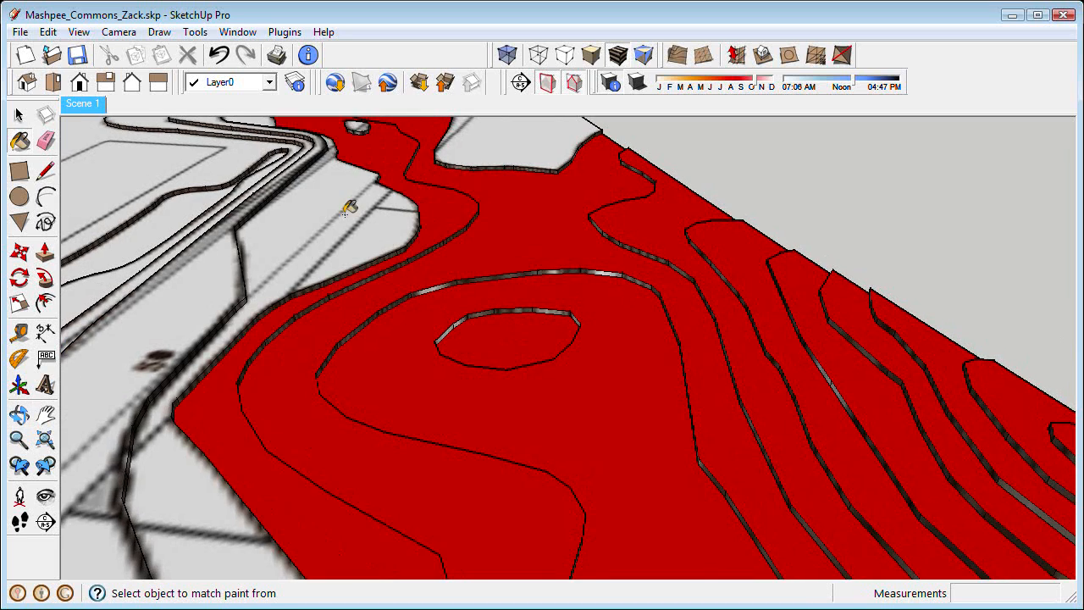
Paint the narrow terraces along the long slope and the large flat area beyond it red
middle_drag(346, 215, 463, 289)
scroll(466, 282, up, 2)
scroll(420, 363, up, 1)
click(420, 363)
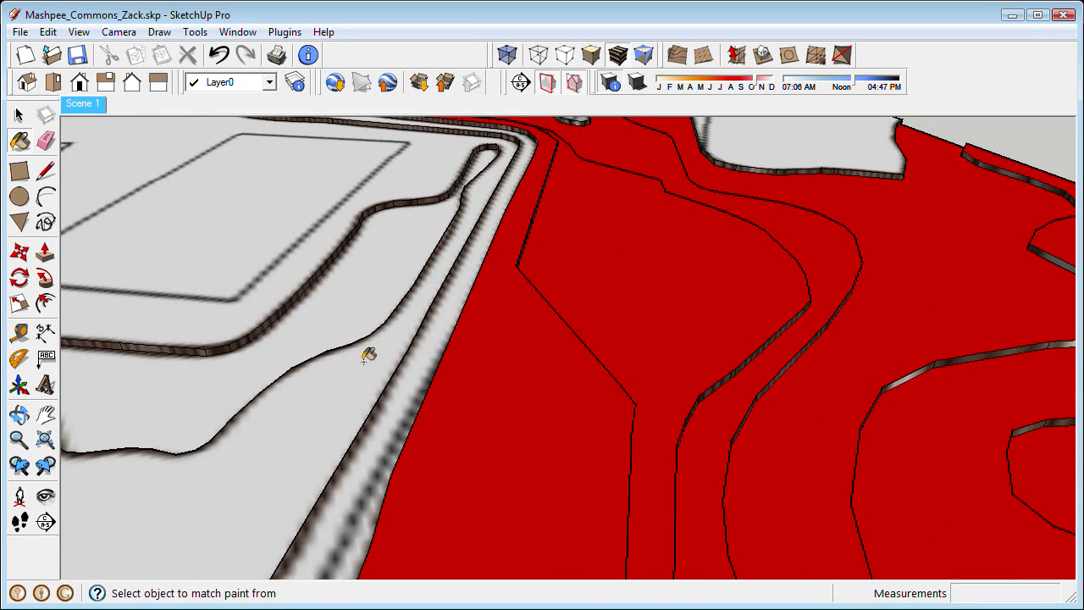
click(355, 350)
click(333, 308)
Paint the unpainted terrace at the model's edge and the small oval face near it red
shift+middle_drag(751, 185, 709, 312)
click(723, 254)
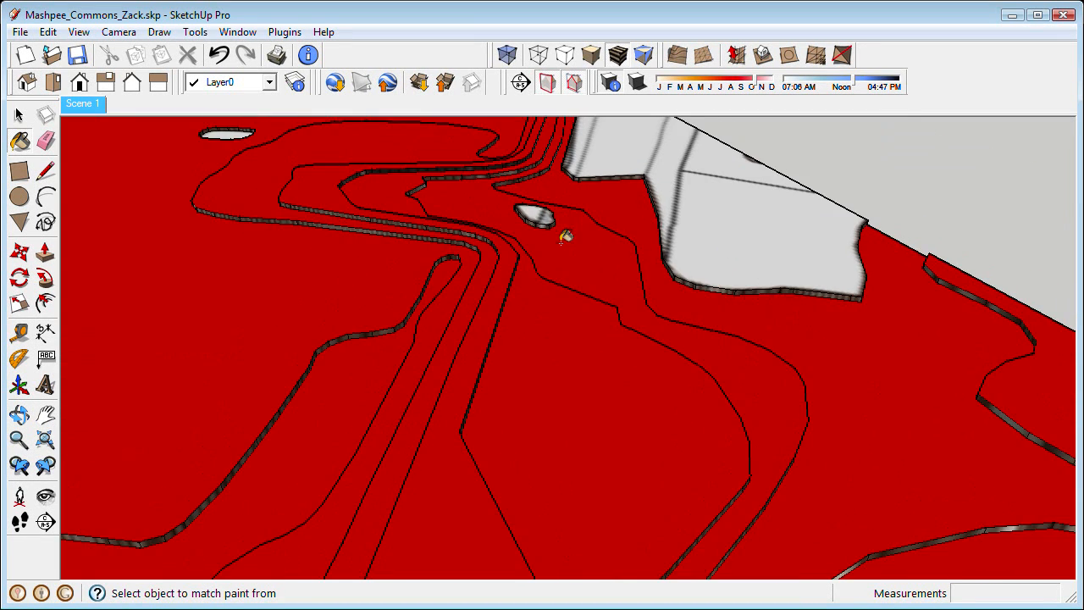
scroll(533, 211, up, 1)
click(533, 212)
shift+middle_drag(529, 257, 573, 389)
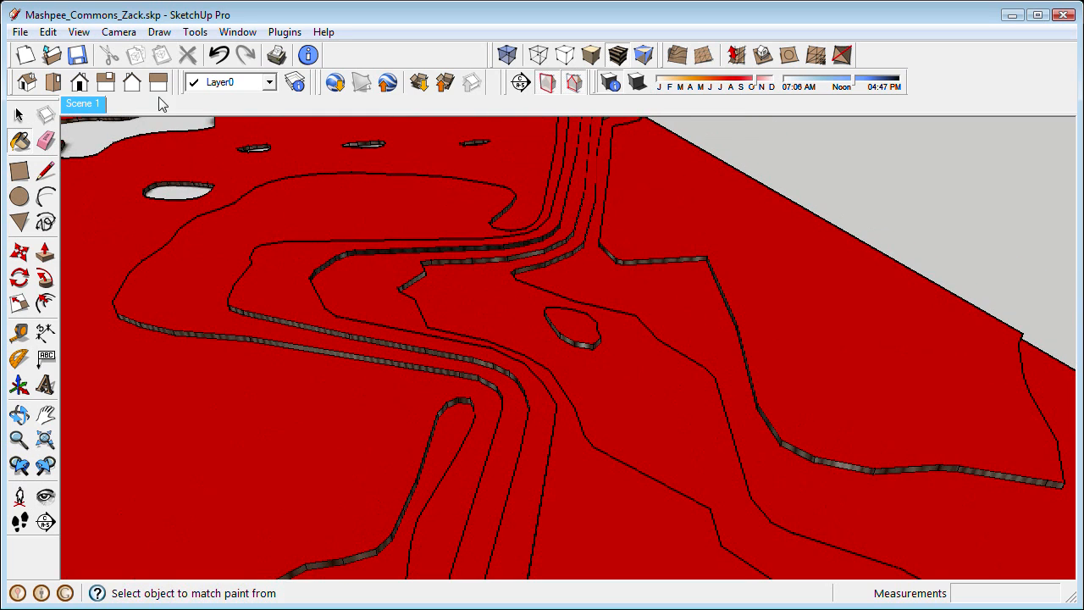
Show the whole model from the top and set the camera to Parallel Projection
click(58, 87)
click(45, 439)
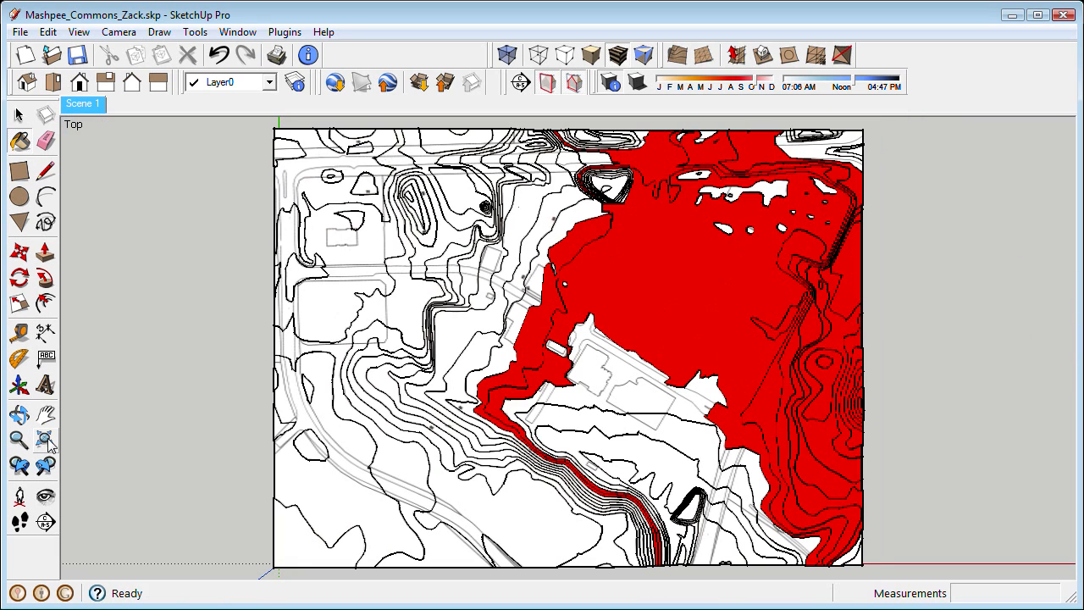
click(79, 31)
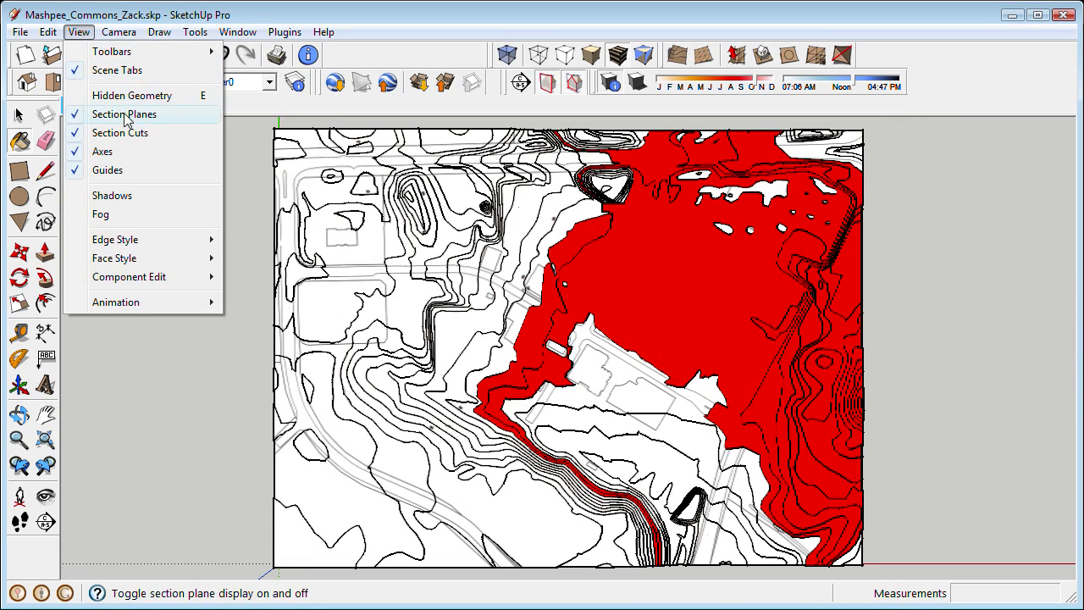
click(118, 31)
click(153, 133)
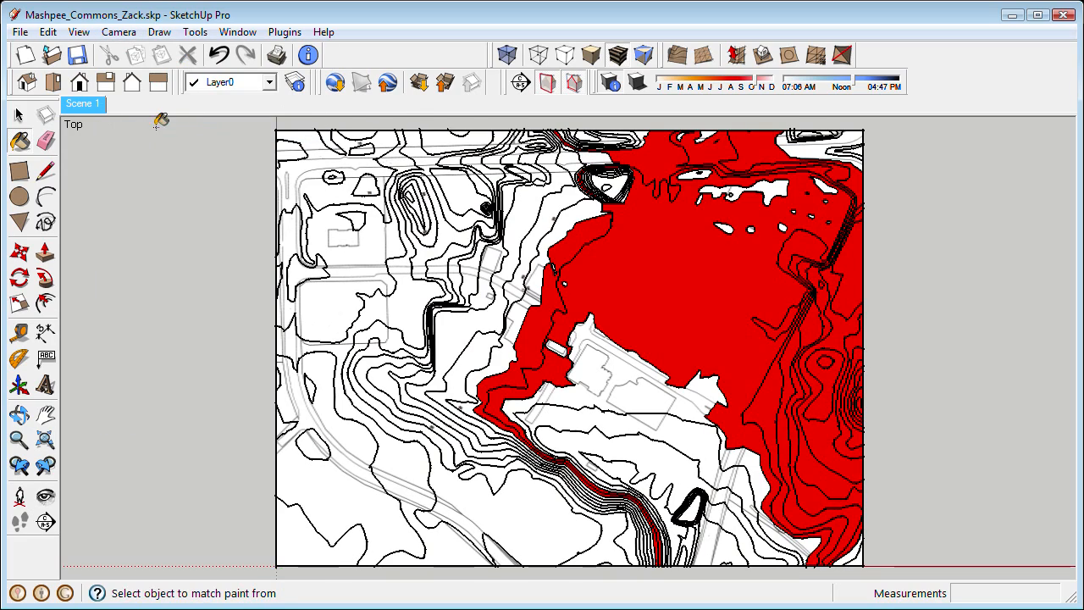
key(o)
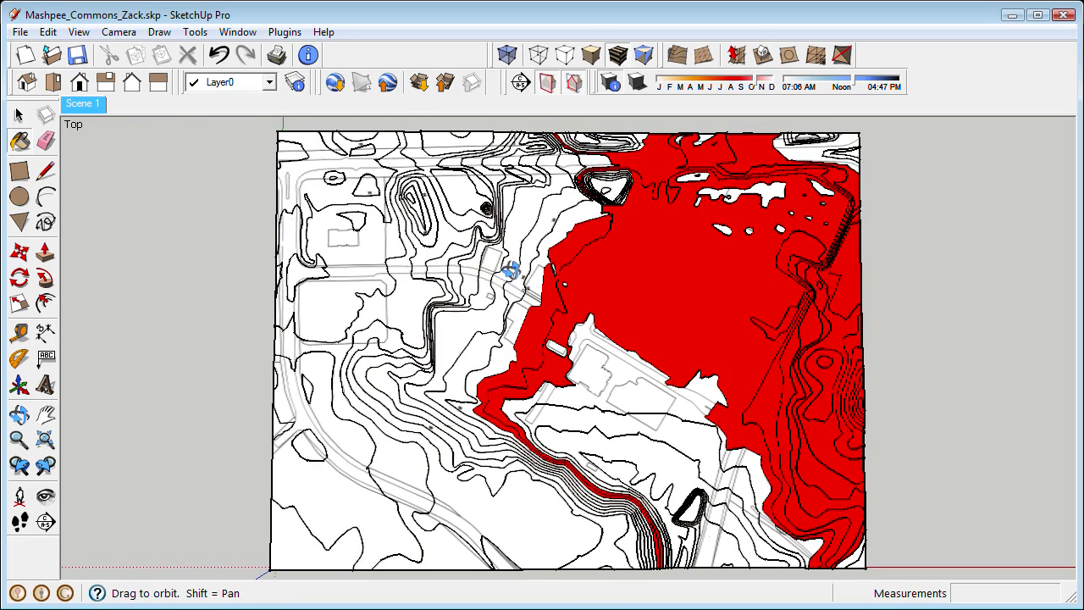
Restore the Top view and paint the white terraces in the model's southeast corner red
drag(508, 279, 541, 316)
mouse_move(540, 316)
middle_down()
mouse_move(554, 240)
mouse_move(561, 273)
mouse_move(474, 259)
middle_up()
shift+middle_drag(397, 255, 383, 280)
click(53, 82)
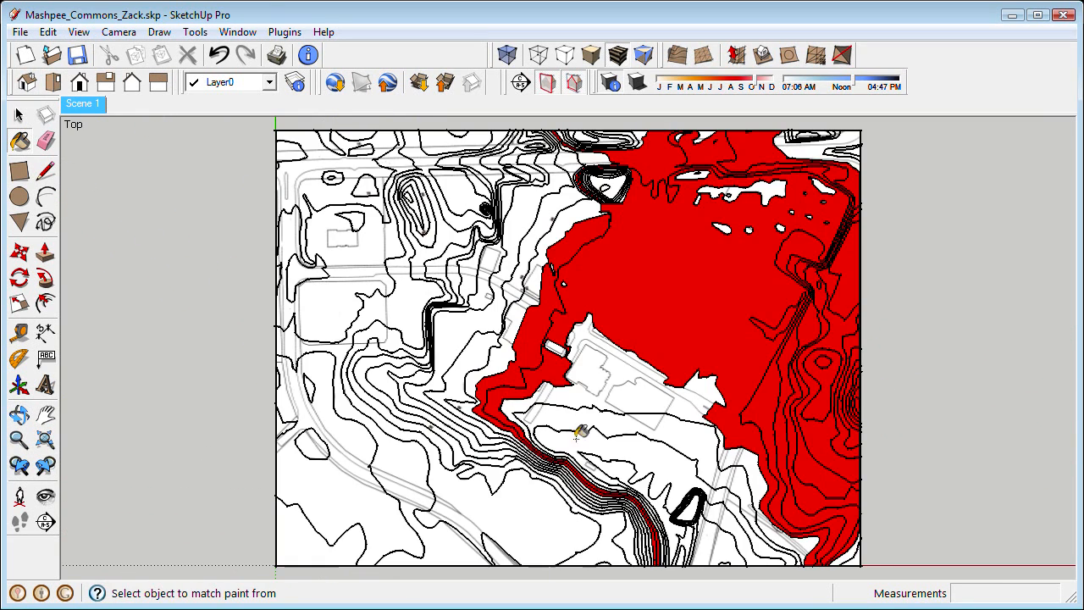
shift+middle_drag(858, 560, 770, 455)
scroll(770, 455, up, 6)
scroll(733, 439, up, 1)
click(734, 439)
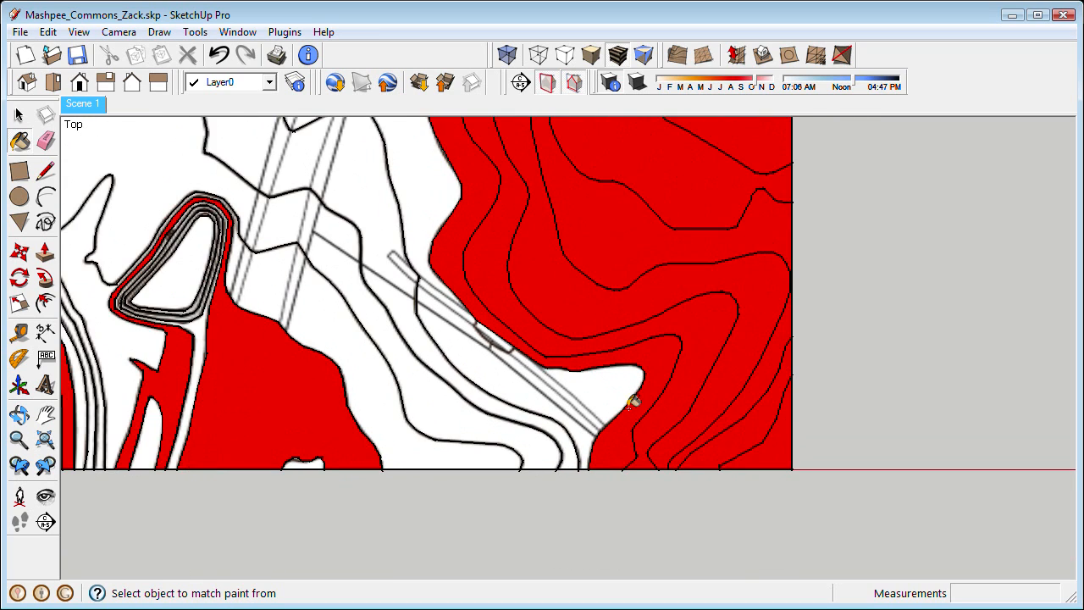
scroll(628, 408, up, 2)
click(572, 406)
click(462, 410)
click(309, 437)
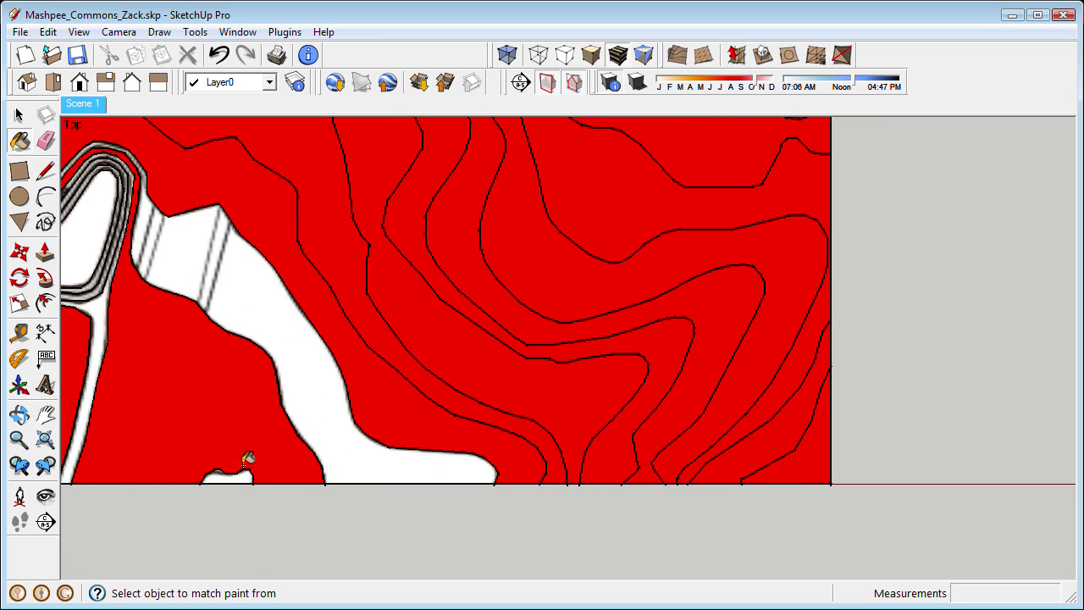
Paint the small face on the southern edge and the floor, rings and outlet strip of the triangular depression red
click(241, 472)
shift+middle_drag(225, 366, 266, 375)
scroll(481, 328, up, 3)
click(478, 332)
scroll(530, 355, up, 5)
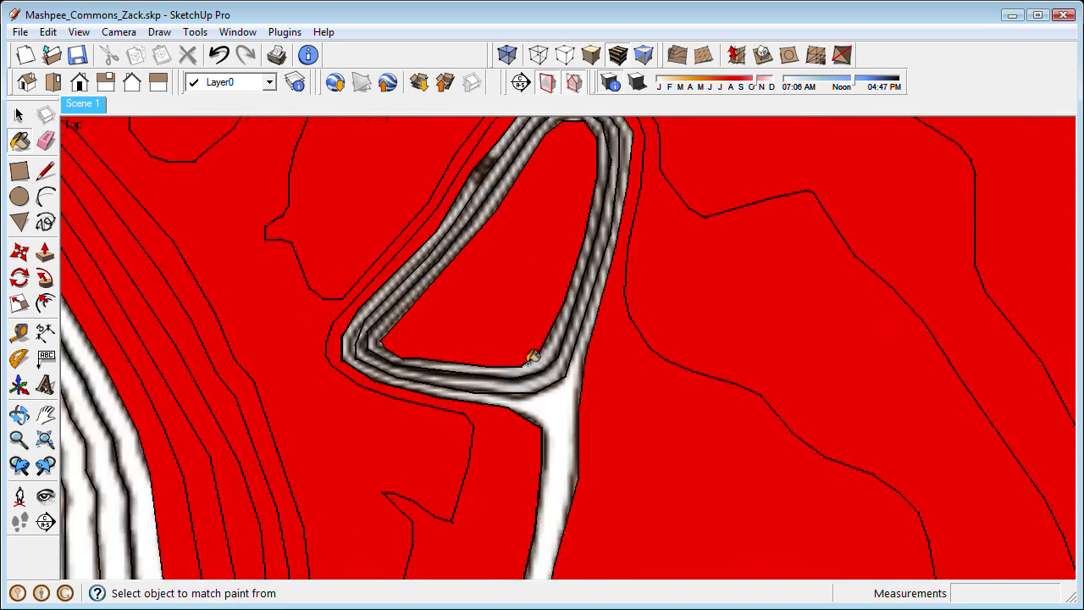
click(540, 363)
click(571, 396)
click(586, 446)
Paint the narrow parallel terraces of the steep slope west of the triangular depression red
middle_drag(586, 445, 582, 453)
scroll(583, 454, down, 1)
shift+middle_drag(524, 422, 762, 119)
scroll(649, 395, up, 1)
shift+middle_drag(413, 375, 974, 314)
scroll(634, 337, down, 1)
click(635, 339)
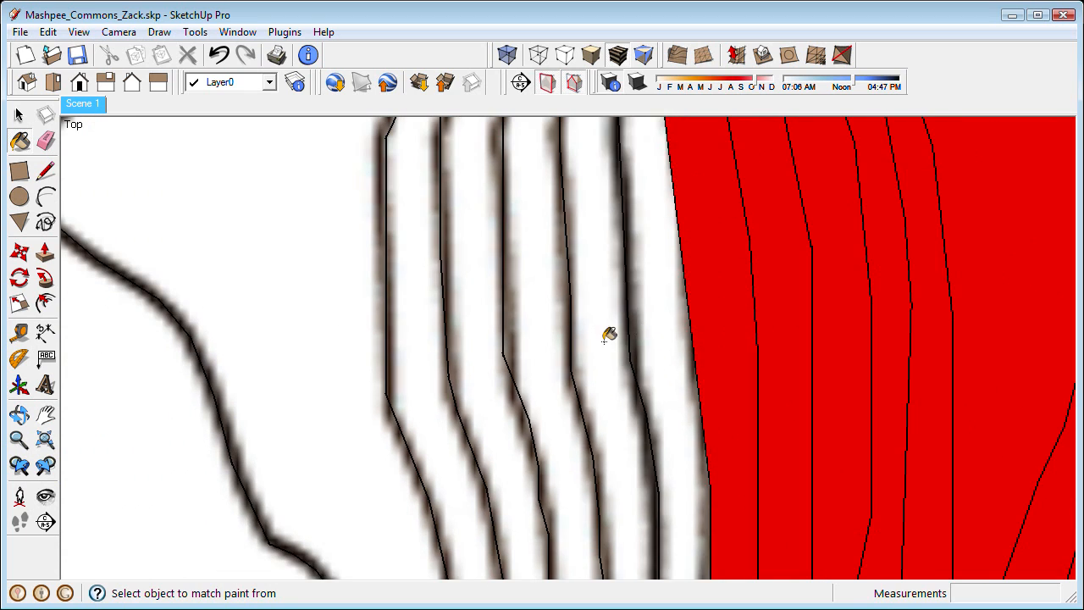
click(603, 339)
click(552, 335)
click(479, 336)
click(415, 344)
click(321, 357)
Undo the last fill and paint the broad terraces westward along the model's southern edge red
scroll(804, 299, down, 4)
mouse_move(321, 358)
shift+middle_down()
mouse_move(805, 299)
mouse_move(569, 362)
shift+middle_up()
key(ctrl+z)
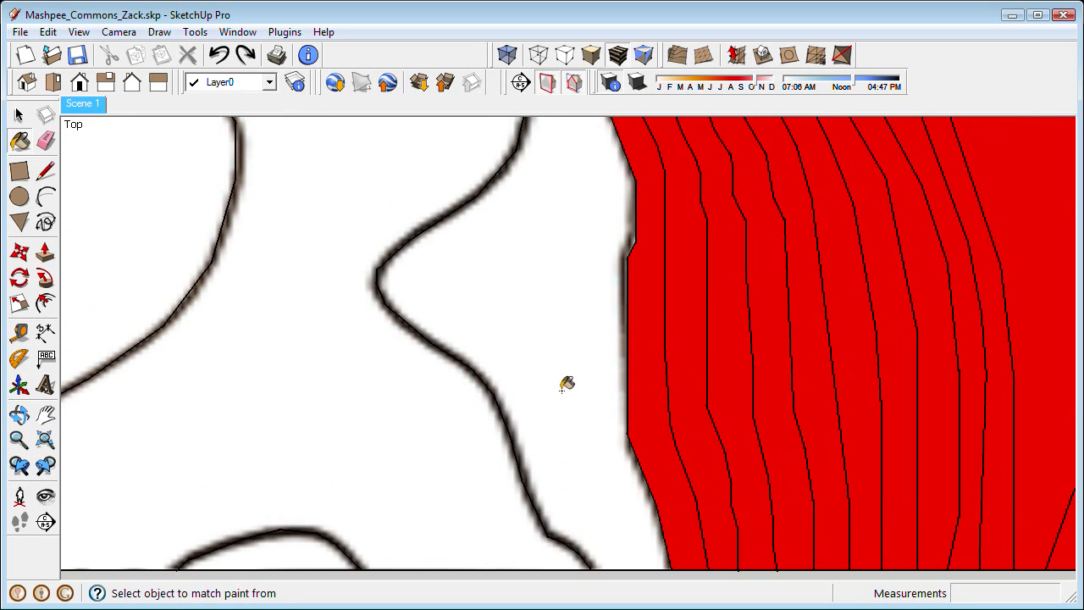
click(282, 422)
shift+middle_drag(220, 419, 719, 422)
scroll(719, 423, down, 2)
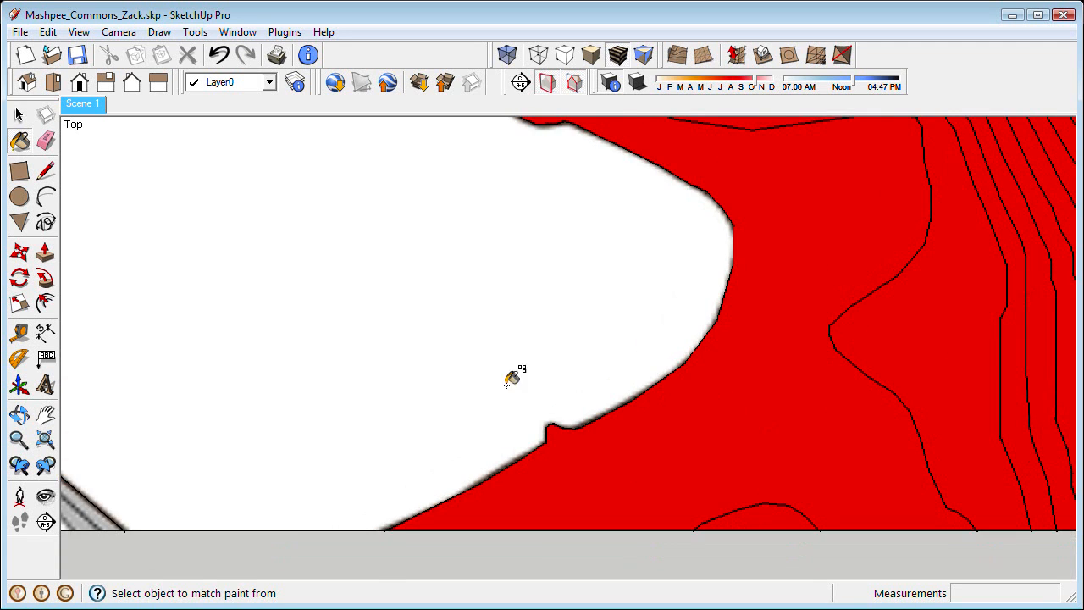
click(351, 385)
shift+middle_drag(351, 384, 902, 332)
scroll(485, 402, up, 1)
click(486, 401)
shift+middle_drag(486, 401, 997, 359)
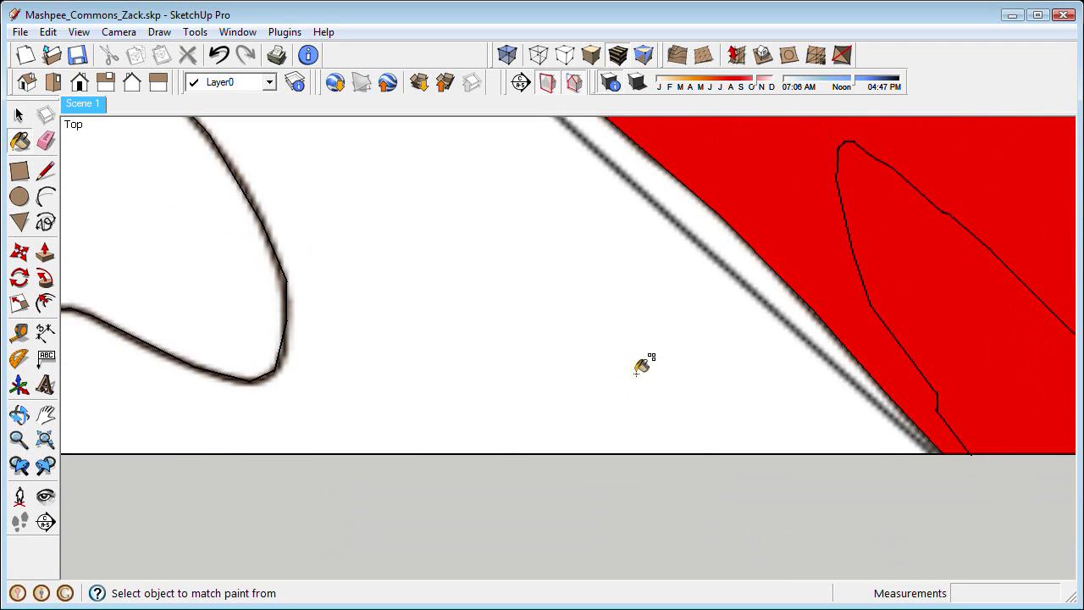
Paint the large unpainted terraces in the model's southwest corner red
scroll(635, 372, down, 1)
click(614, 381)
scroll(614, 381, down, 3)
mouse_move(477, 296)
shift+middle_down()
mouse_move(583, 336)
mouse_move(1056, 301)
shift+middle_up()
scroll(639, 324, down, 3)
click(687, 227)
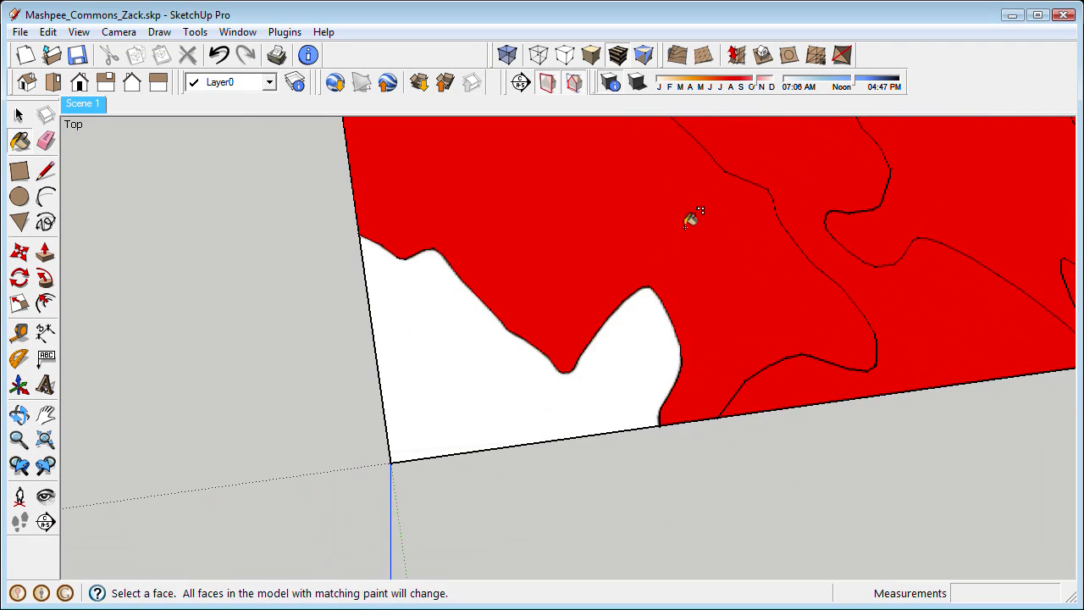
click(643, 310)
Paint the jagged white faces along the southern part of the model's western edge red
shift+middle_drag(644, 309, 617, 581)
scroll(455, 353, up, 2)
click(419, 300)
shift+middle_drag(312, 237, 555, 370)
scroll(554, 371, up, 2)
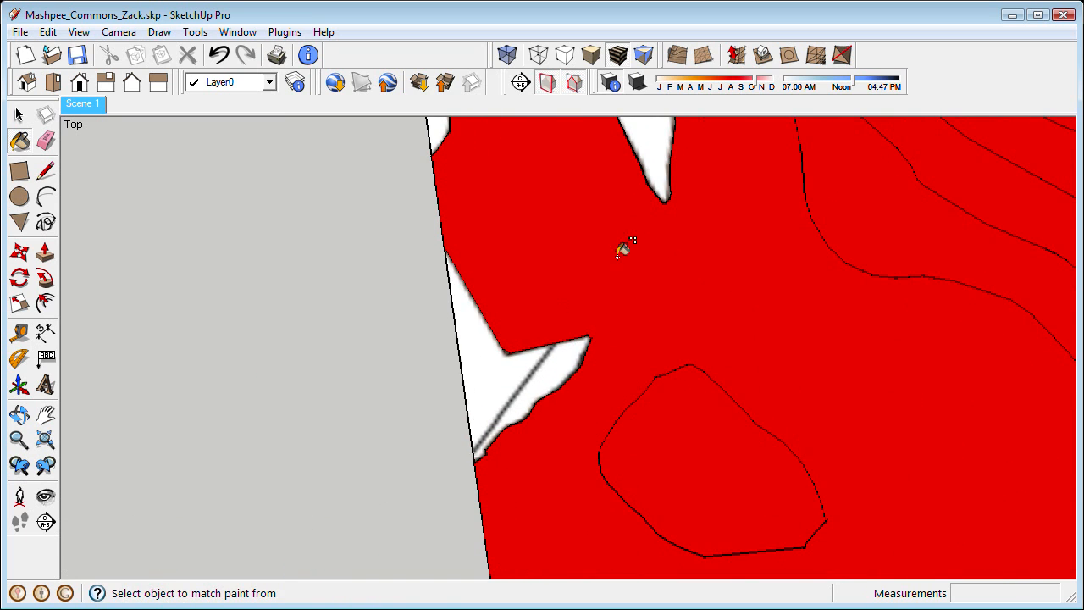
shift+middle_drag(616, 256, 668, 525)
click(690, 369)
scroll(506, 351, up, 2)
click(465, 349)
scroll(486, 344, down, 3)
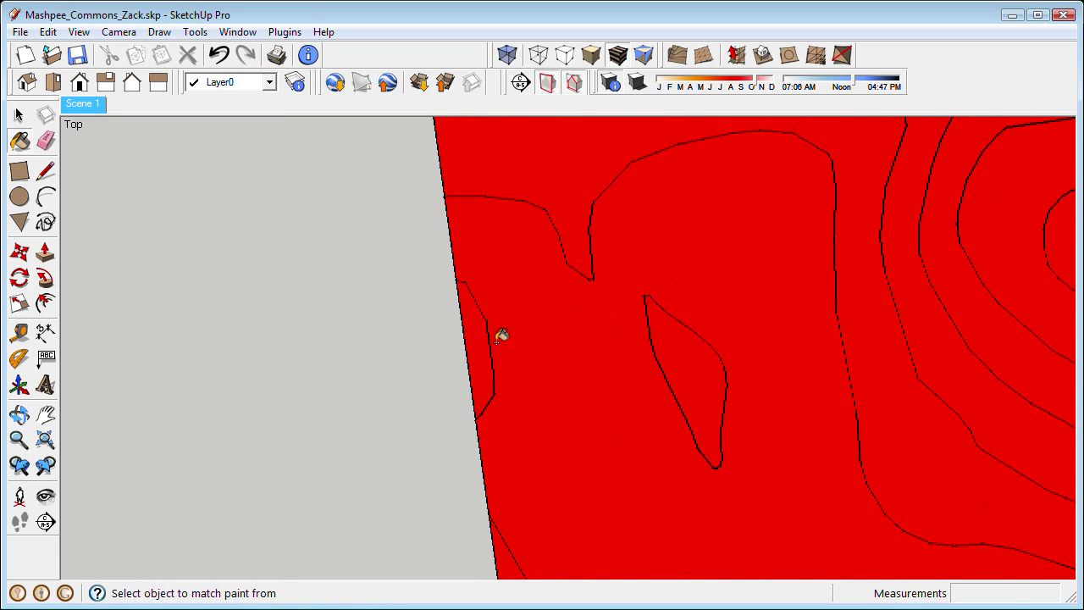
Paint the branching white face and the thin slivers farther north along the western edge red
mouse_move(627, 199)
shift+middle_down()
mouse_move(598, 380)
mouse_move(596, 487)
shift+middle_up()
scroll(534, 339, up, 2)
click(504, 252)
shift+middle_drag(503, 252, 605, 462)
scroll(559, 361, up, 2)
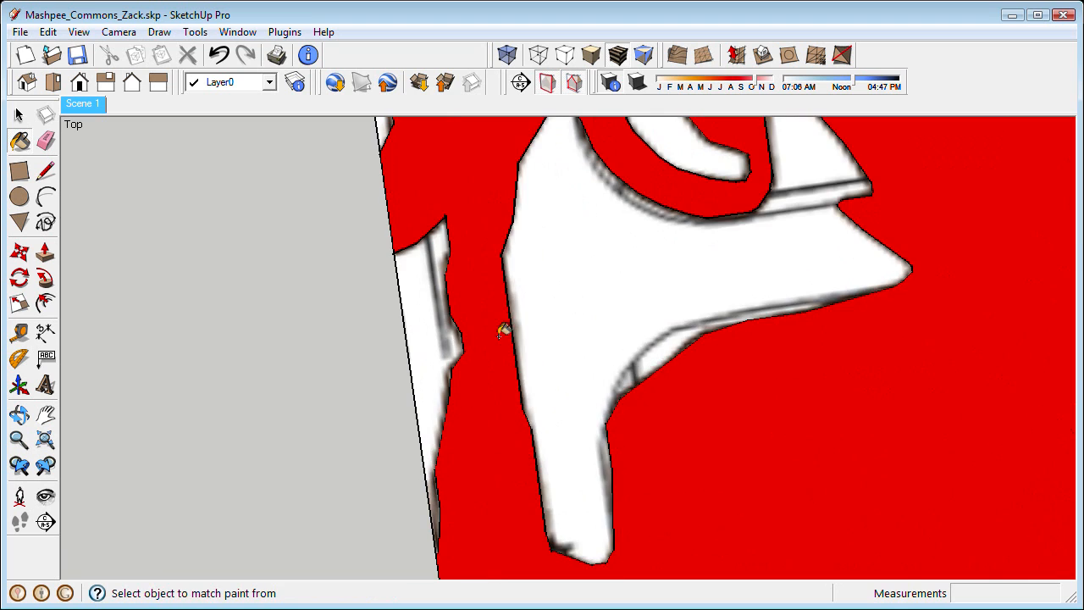
click(510, 328)
click(442, 352)
shift+middle_drag(593, 127, 592, 390)
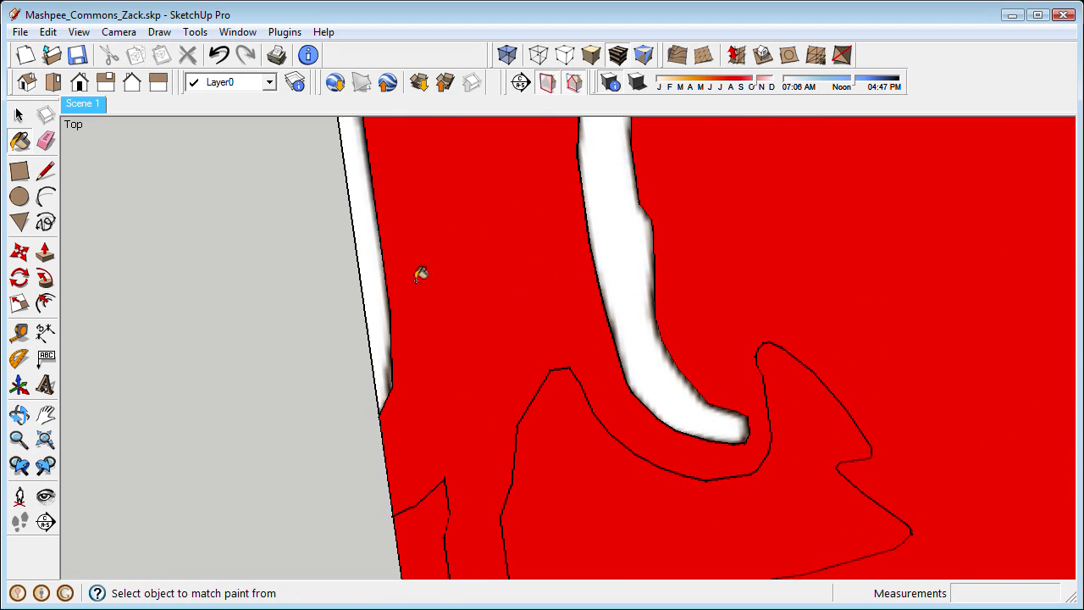
click(384, 280)
Paint the small ringed island, its inner oval and the nearby bell-shaped face labelled 70 red
shift+middle_drag(554, 127, 604, 496)
scroll(604, 497, down, 2)
scroll(677, 351, up, 2)
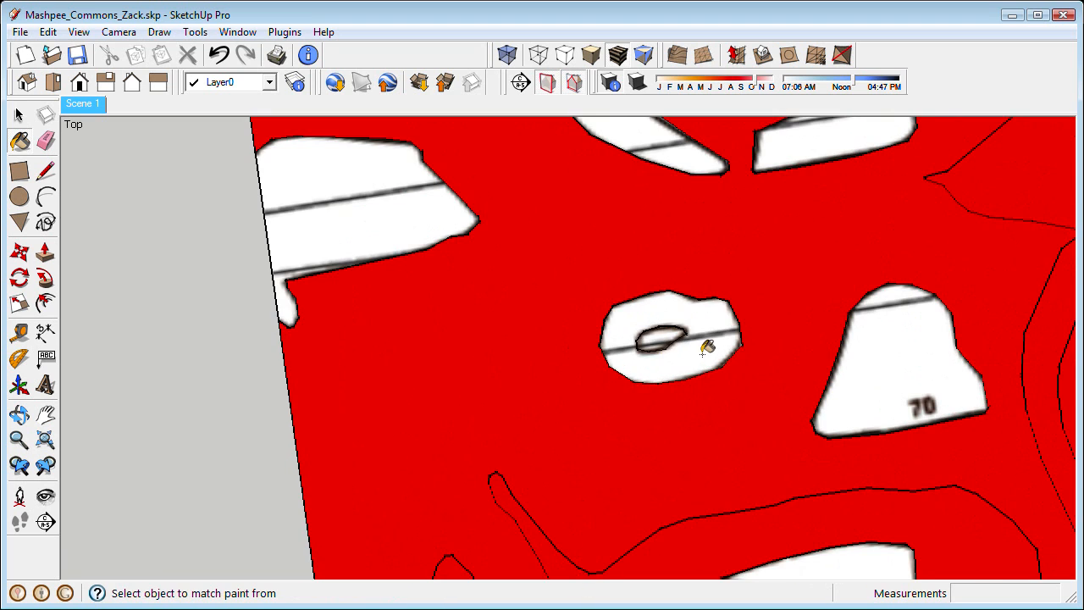
click(703, 349)
shift+middle_drag(703, 349, 509, 227)
click(603, 418)
click(395, 201)
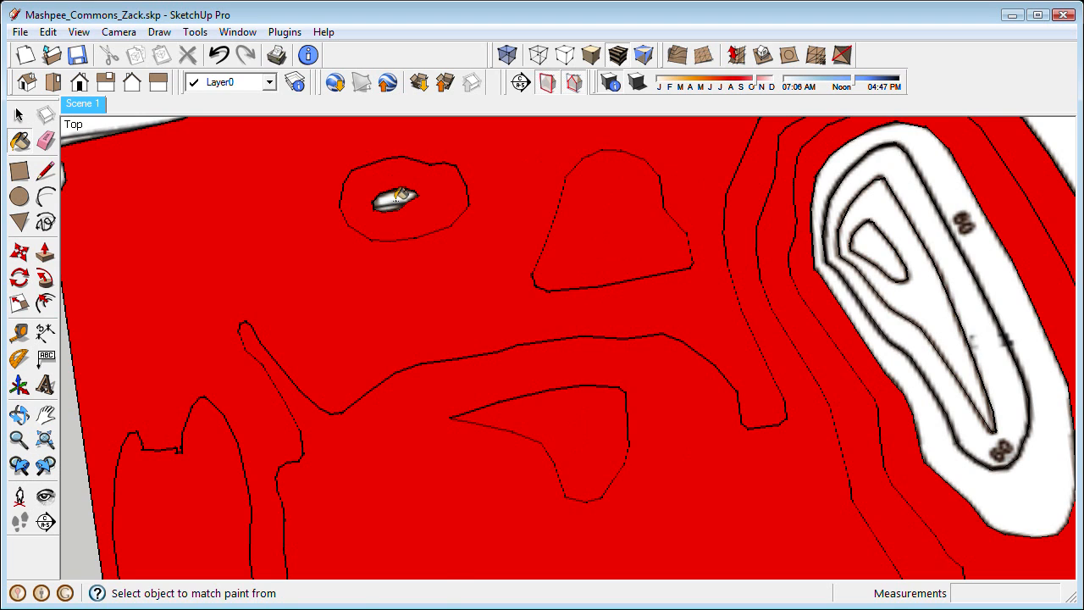
Paint the nested rings of the elongated hill labelled 60 and the white terrace beside it red
shift+middle_drag(966, 222, 653, 251)
scroll(657, 250, up, 2)
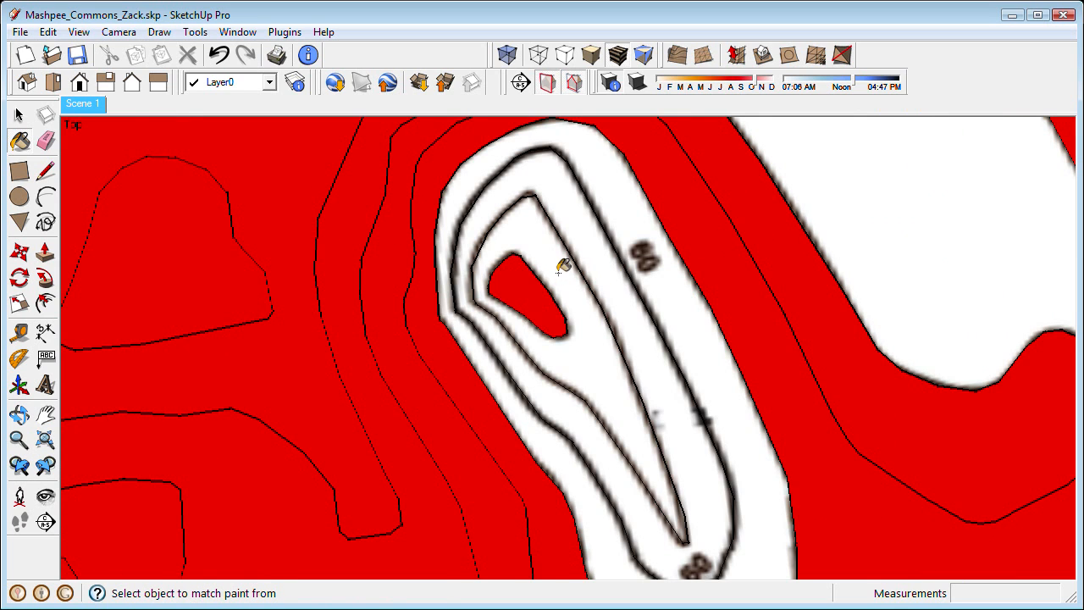
click(591, 254)
click(639, 241)
click(786, 361)
shift+middle_drag(786, 360, 779, 339)
click(855, 220)
Paint the remaining faces along the western part of the northern edge and the small lens-shaped island red
click(350, 311)
click(294, 220)
click(135, 311)
shift+middle_drag(135, 312, 676, 312)
scroll(676, 312, down, 2)
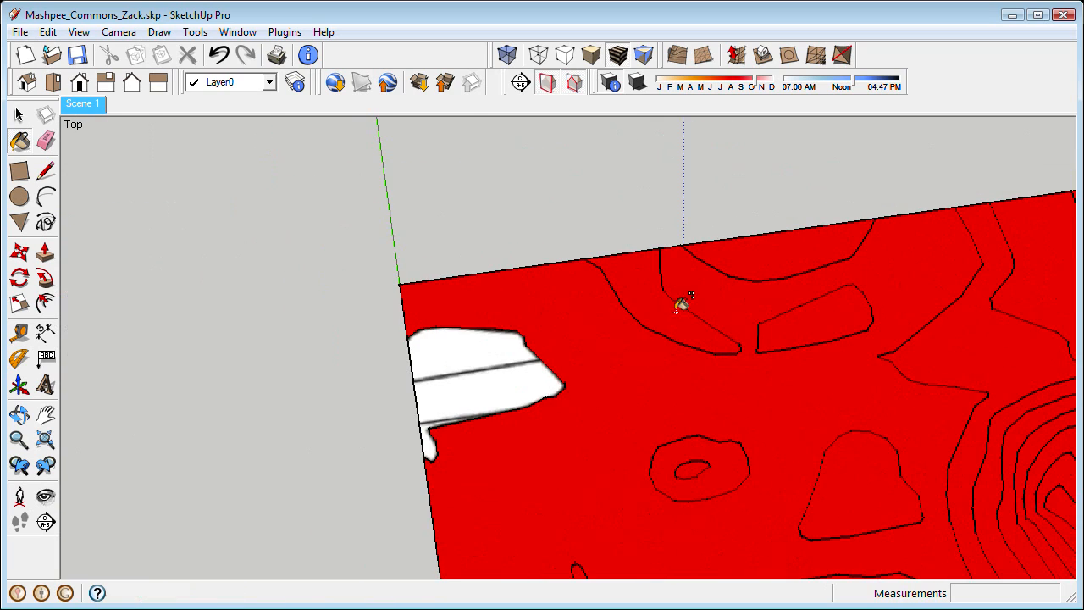
shift+middle_drag(1033, 267, 307, 404)
scroll(362, 342, up, 1)
click(363, 343)
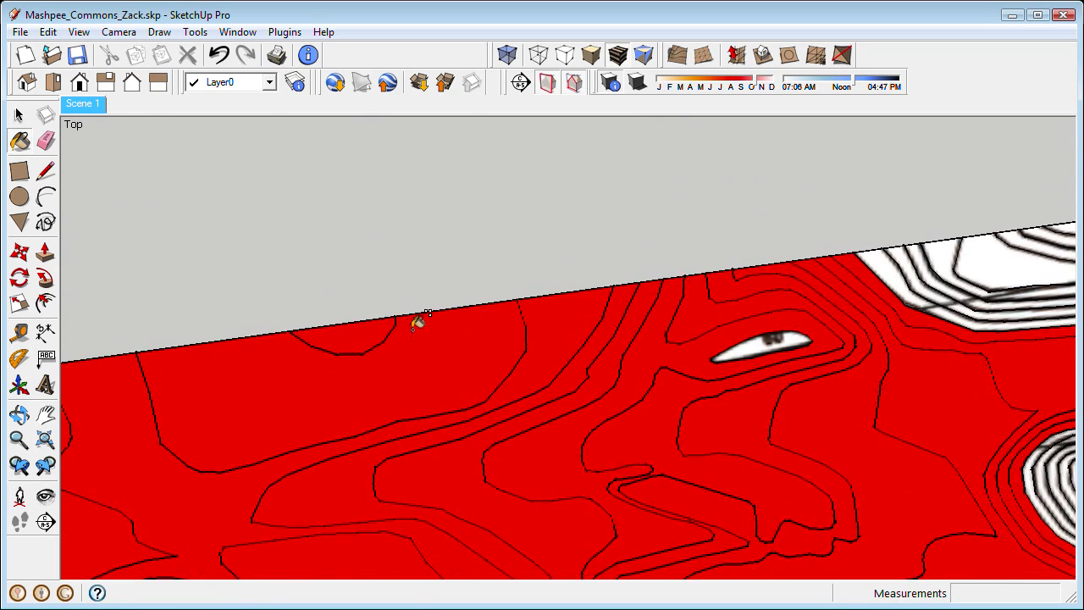
shift+middle_drag(769, 338, 591, 340)
scroll(591, 339, up, 2)
click(591, 340)
Paint the nested terraces cut off by the middle of the northern edge red
shift+middle_drag(731, 319, 407, 363)
scroll(577, 254, up, 3)
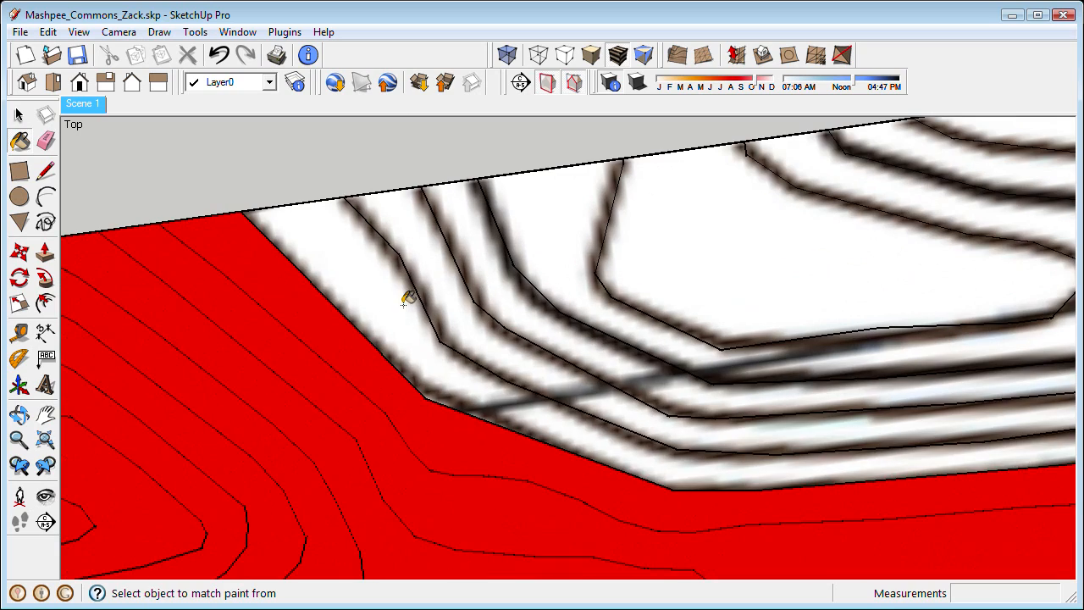
click(403, 304)
click(498, 250)
scroll(712, 270, down, 2)
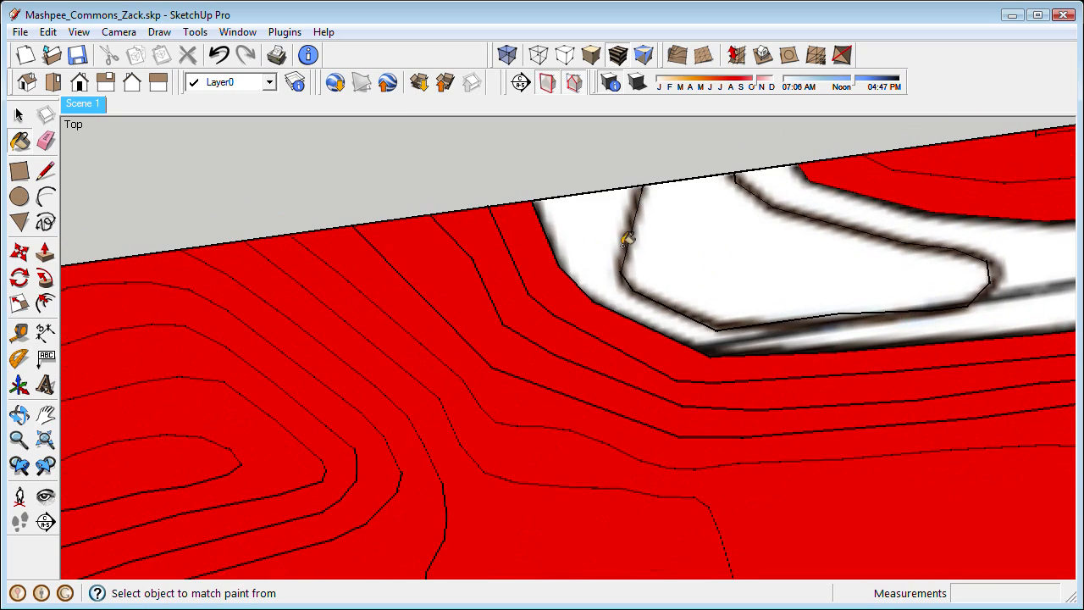
click(734, 244)
click(827, 236)
Paint the floor, inner island and surrounding rings of the rounded triangular depression near the northern edge red
scroll(824, 240, down, 2)
shift+middle_drag(1058, 298, 603, 118)
scroll(606, 127, down, 1)
scroll(703, 382, up, 5)
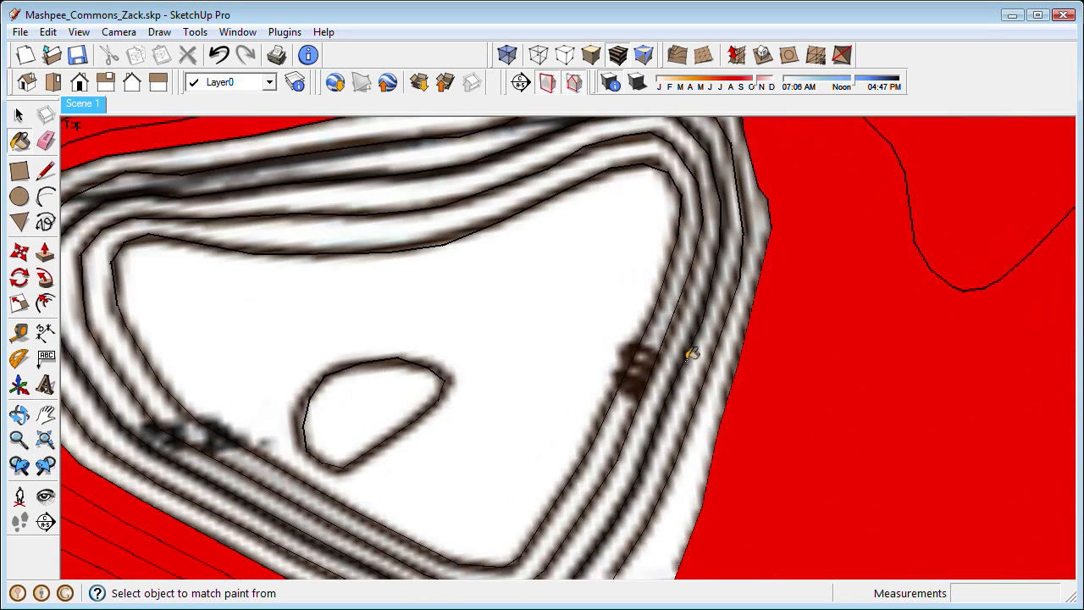
scroll(658, 356, up, 1)
click(658, 356)
click(315, 412)
shift+middle_drag(705, 452, 571, 350)
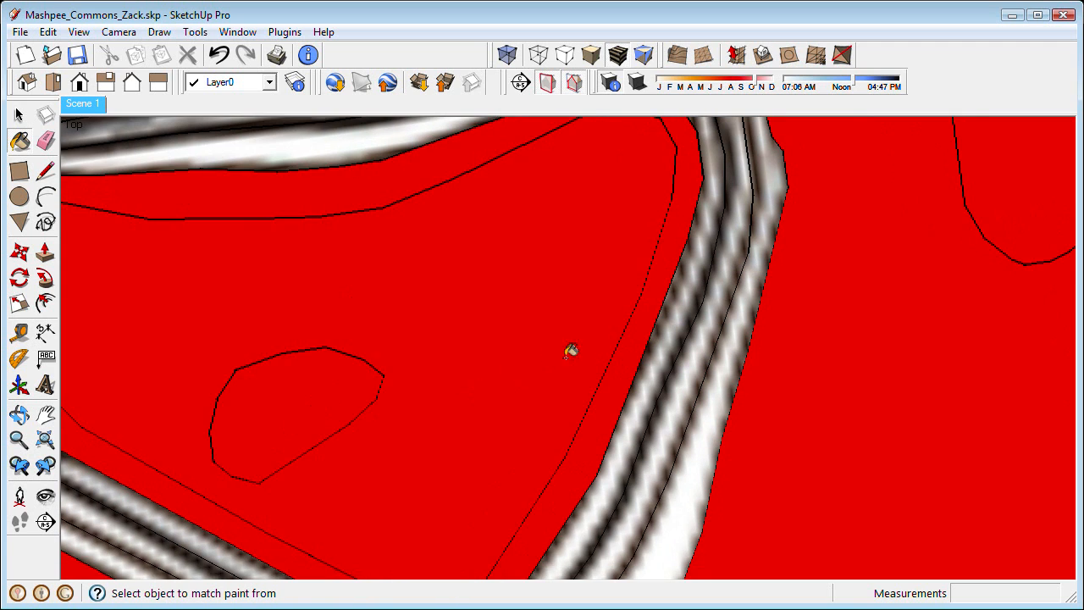
click(525, 340)
click(556, 342)
click(590, 347)
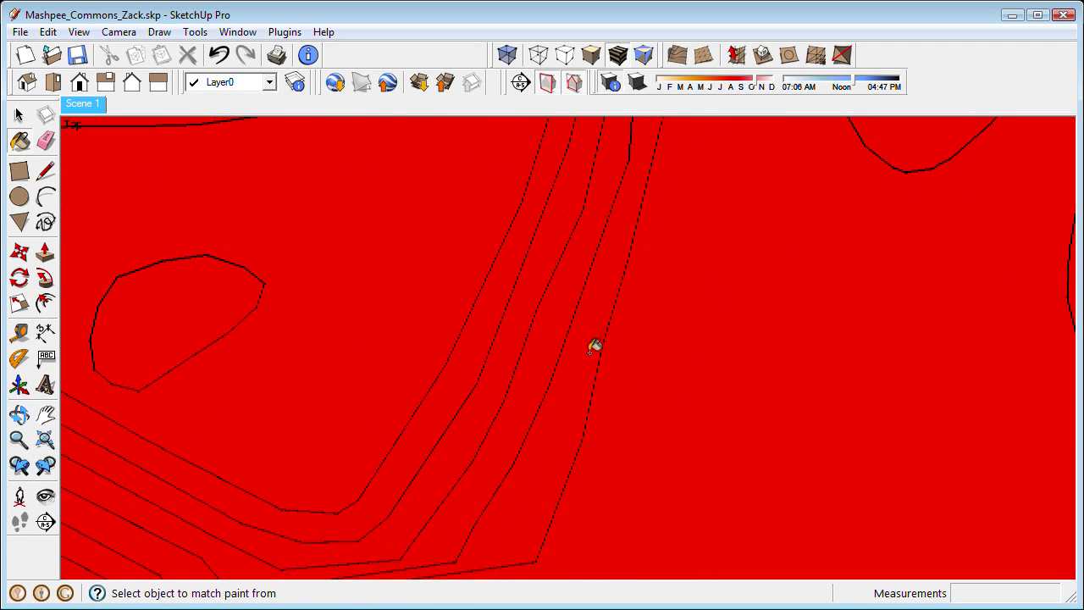
Paint the elongated island with its dark inner sliver and the irregular white face beside it red
scroll(678, 339, down, 4)
mouse_move(1059, 152)
shift+middle_down()
mouse_move(696, 371)
mouse_move(641, 369)
shift+middle_up()
scroll(725, 374, up, 4)
click(725, 378)
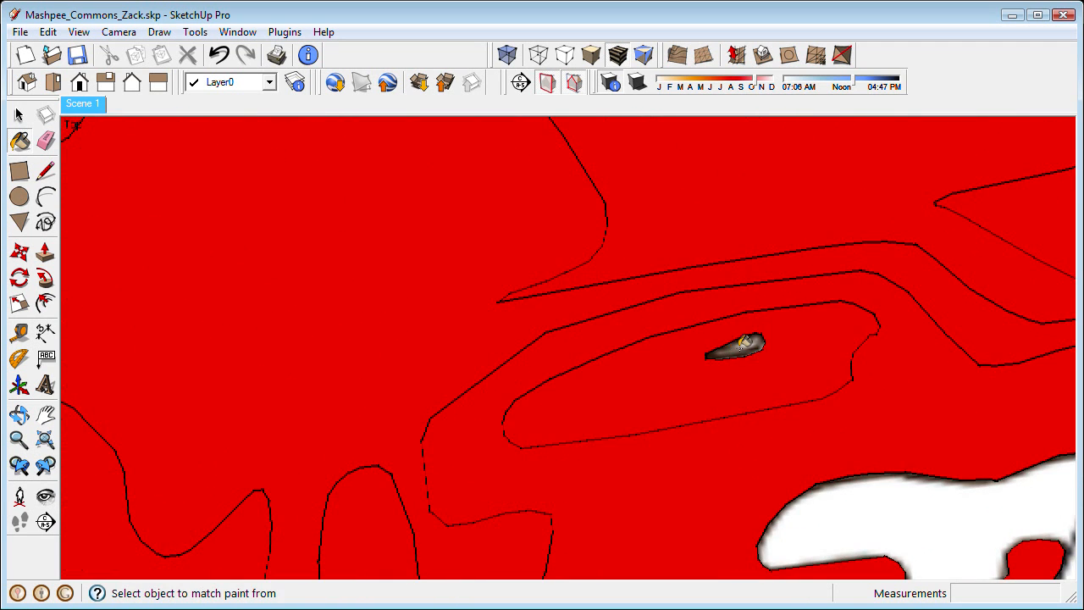
click(741, 350)
shift+middle_drag(910, 470, 637, 329)
scroll(637, 329, down, 1)
click(502, 460)
Paint the small isolated islands scattered across the large flat area red
shift+middle_drag(654, 407, 504, 408)
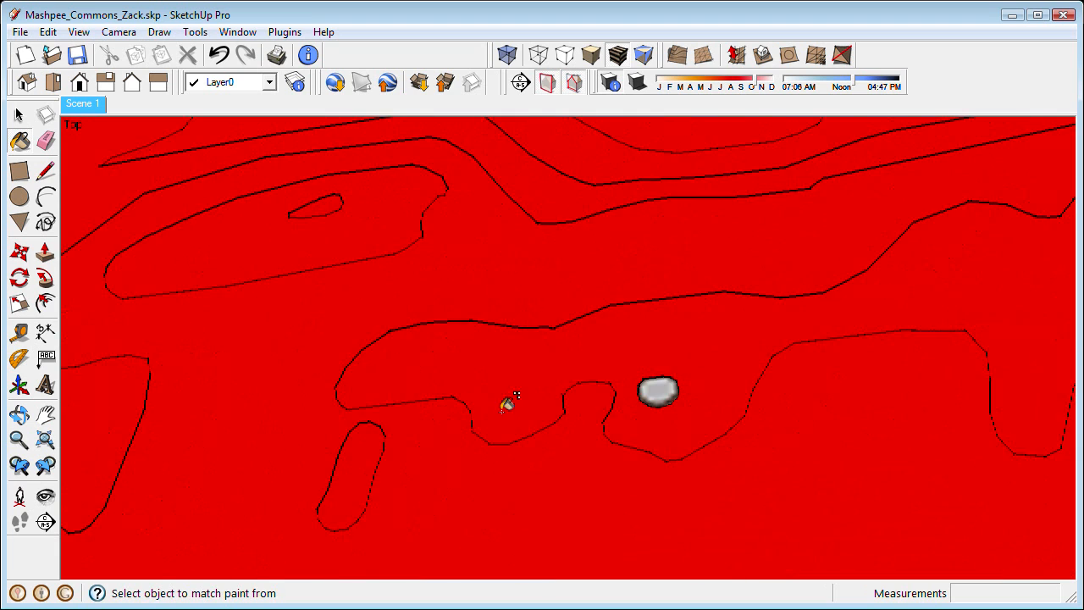
scroll(707, 396, up, 2)
click(649, 386)
scroll(659, 377, down, 1)
scroll(705, 353, down, 2)
shift+middle_drag(937, 288, 590, 351)
mouse_move(787, 504)
shift+middle_down()
mouse_move(530, 330)
mouse_move(727, 152)
shift+middle_up()
scroll(534, 326, up, 3)
click(516, 325)
scroll(516, 325, down, 1)
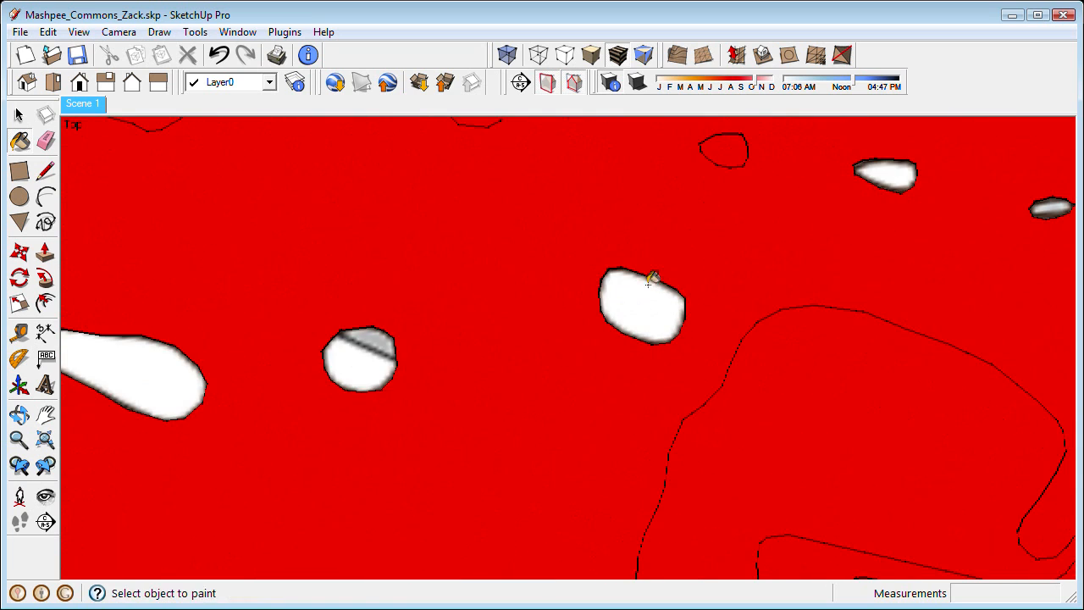
click(146, 372)
click(654, 302)
Paint the remaining small islands near the eastern edge and the long white terrace north of them red
shift+middle_drag(1058, 171, 612, 315)
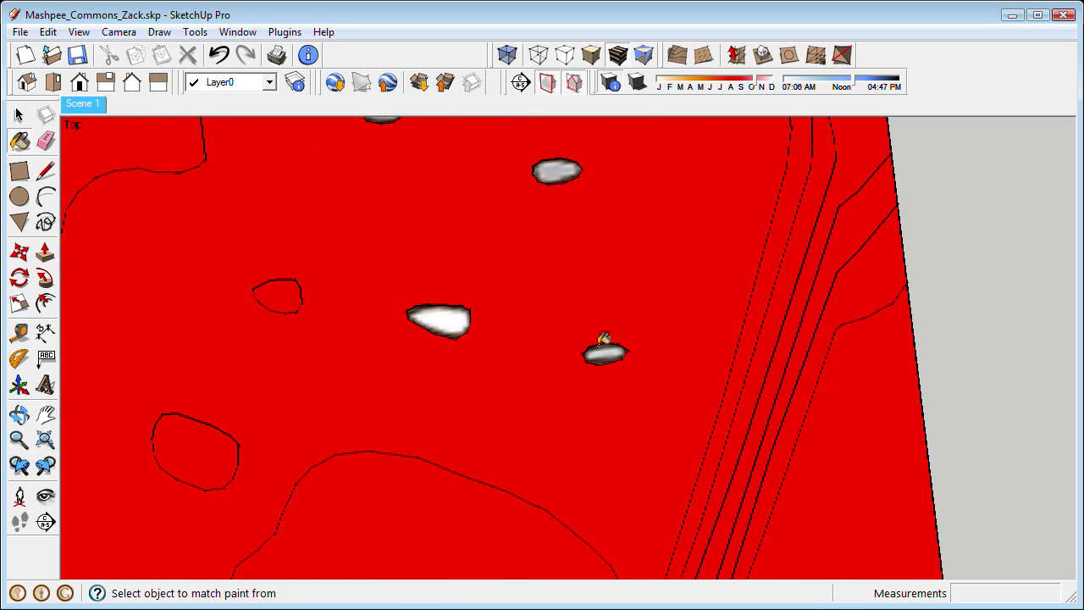
shift+middle_drag(559, 172, 477, 415)
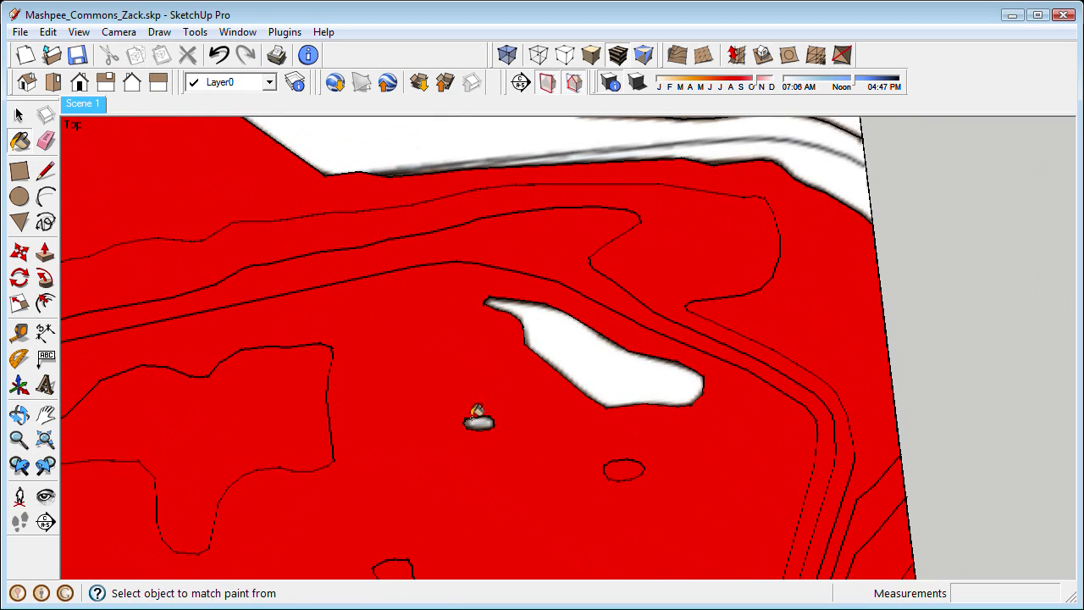
scroll(479, 427, up, 2)
click(616, 284)
scroll(616, 284, down, 1)
shift+middle_drag(531, 136, 606, 368)
click(566, 330)
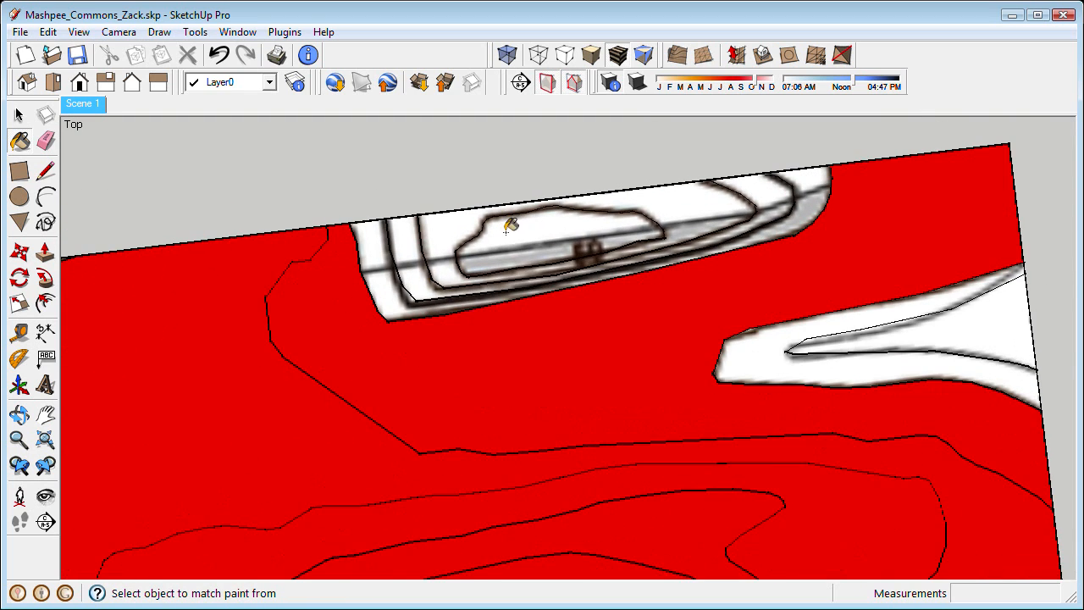
Paint the nested terraces on the northern edge and the wedge-shaped terraces near the northeast corner red
click(480, 250)
scroll(475, 250, up, 1)
click(436, 253)
click(406, 255)
click(369, 267)
shift+middle_drag(991, 354, 693, 290)
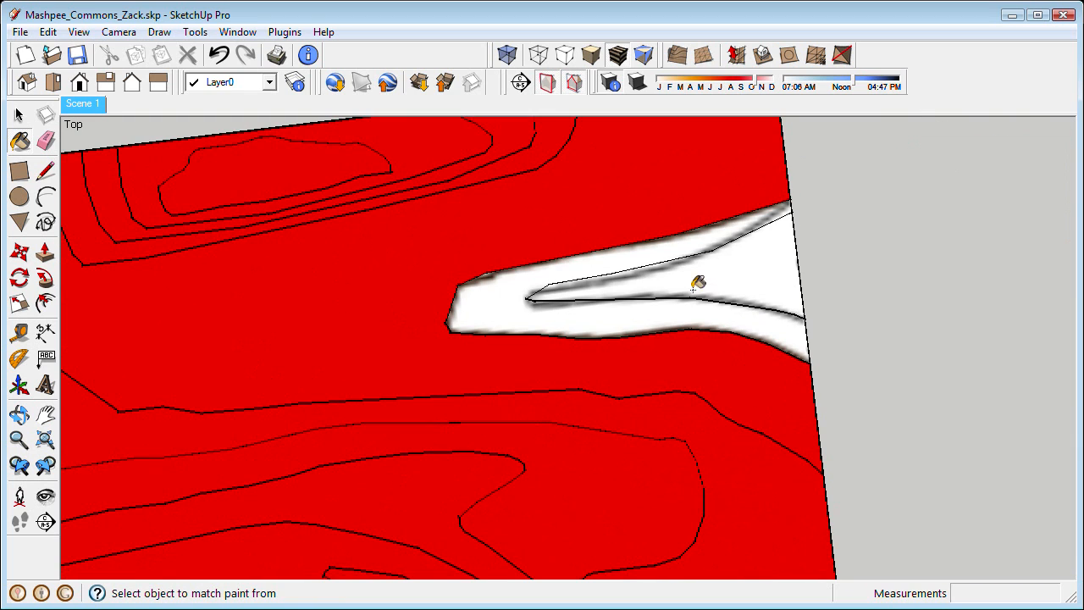
click(486, 292)
Paint the leftover rounded rectangular face and the small white patches in the middle of the model red
click(47, 440)
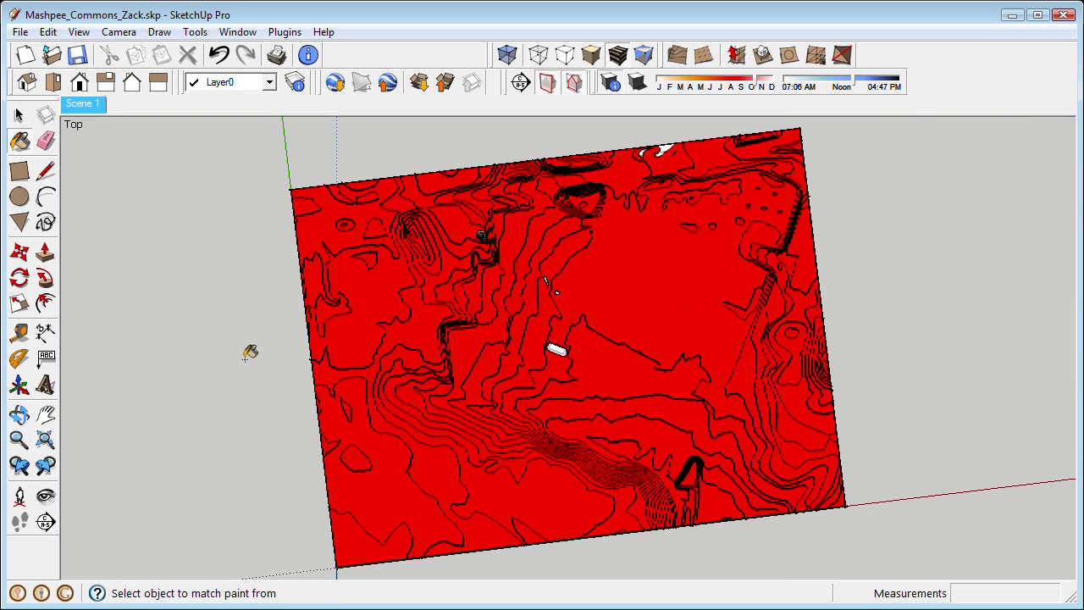
scroll(564, 340, up, 1)
middle_drag(564, 341, 567, 338)
scroll(560, 347, up, 4)
click(554, 353)
mouse_move(562, 170)
shift+middle_down()
mouse_move(605, 356)
mouse_move(684, 492)
mouse_move(745, 562)
shift+middle_up()
scroll(551, 301, up, 1)
scroll(549, 292, up, 1)
click(548, 310)
scroll(648, 428, up, 1)
click(645, 434)
Paint the nested rings of the small oval mound in the middle of the model red
scroll(645, 433, down, 2)
scroll(746, 561, down, 1)
scroll(373, 322, up, 7)
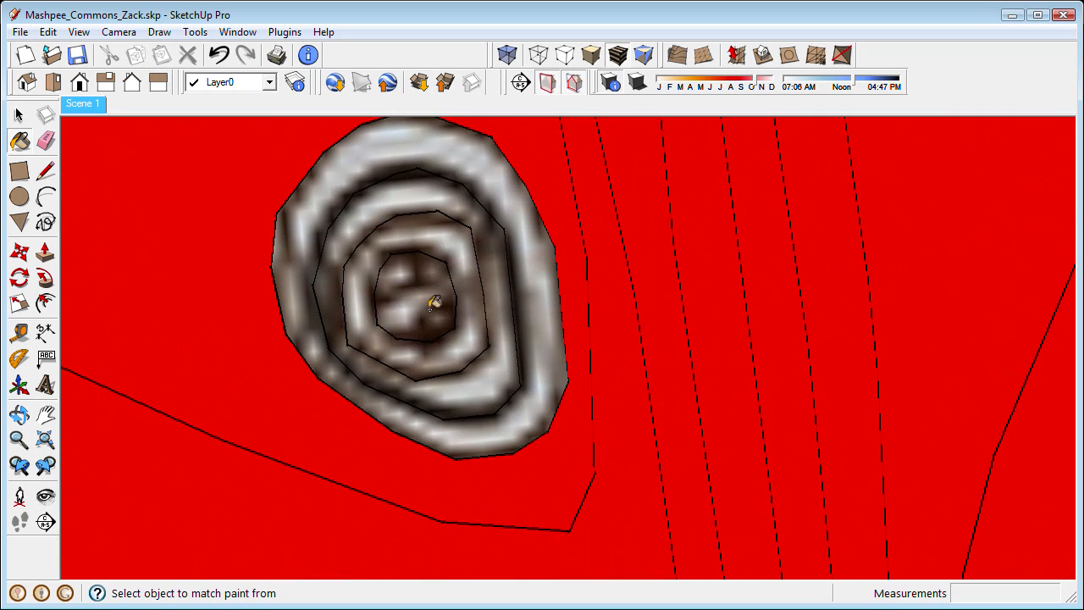
click(477, 344)
click(497, 361)
click(539, 362)
scroll(544, 357, down, 3)
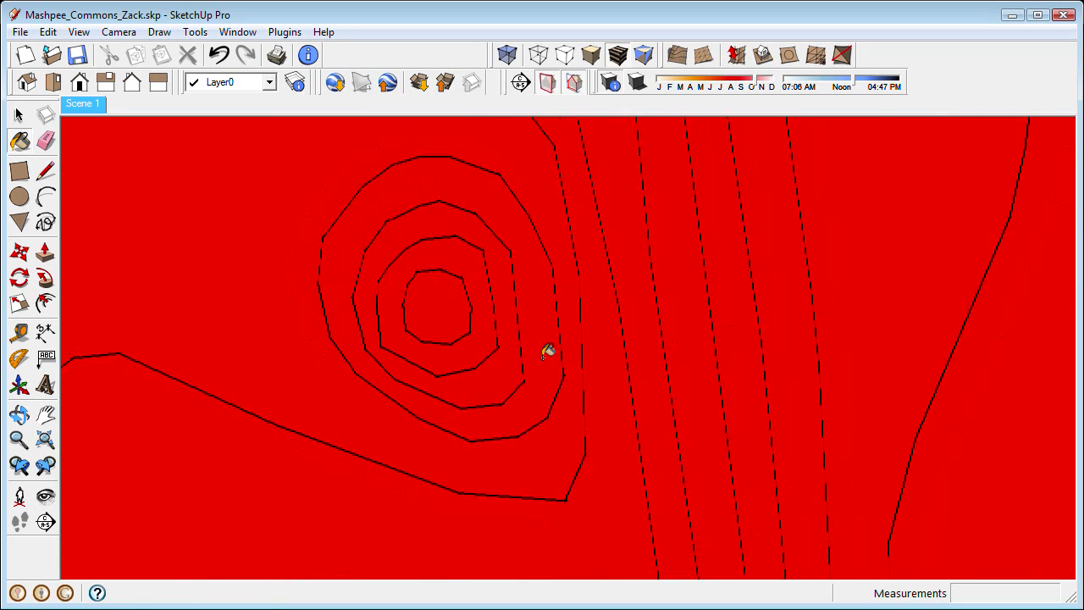
scroll(793, 274, down, 3)
Paint the remaining white crescent, sliver and wedge-shaped patches along the northern edge red
shift+middle_drag(793, 274, 506, 542)
shift+middle_drag(813, 229, 484, 385)
shift+middle_drag(788, 377, 330, 444)
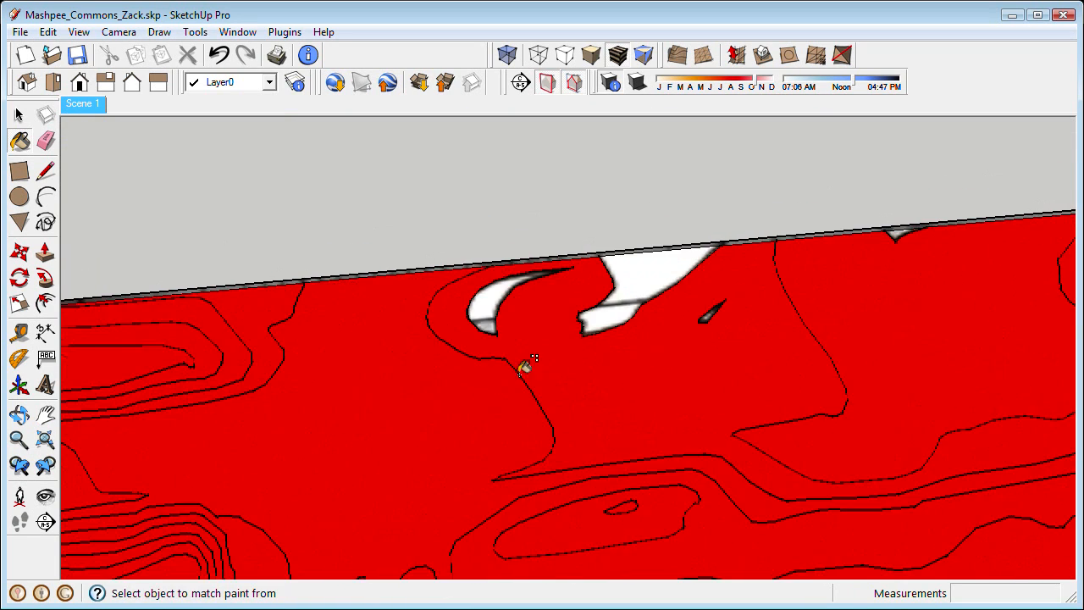
scroll(581, 305, up, 3)
scroll(476, 298, up, 1)
click(698, 229)
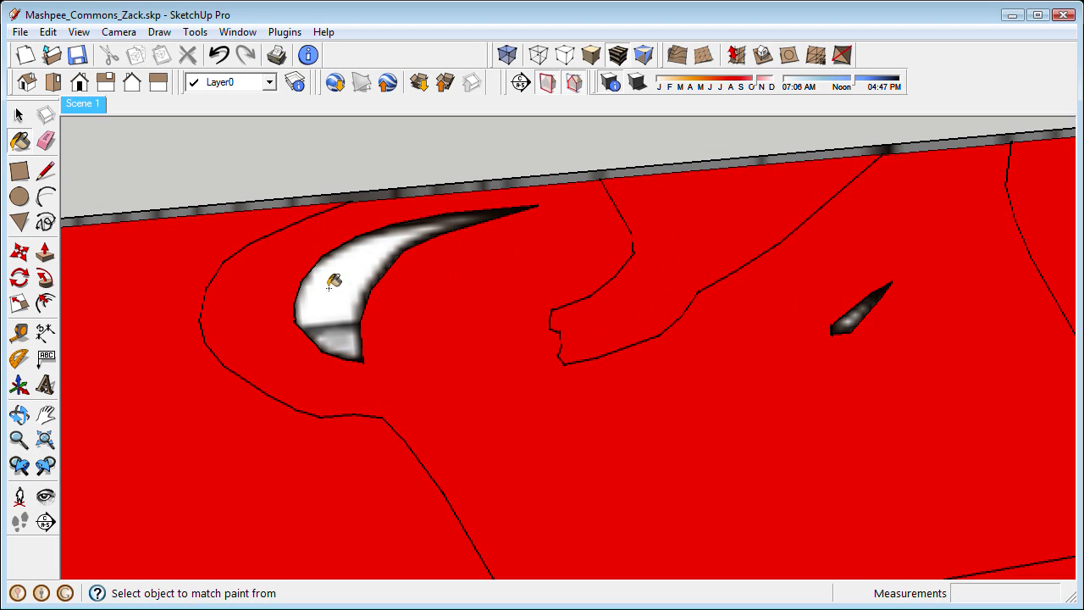
scroll(853, 319, up, 2)
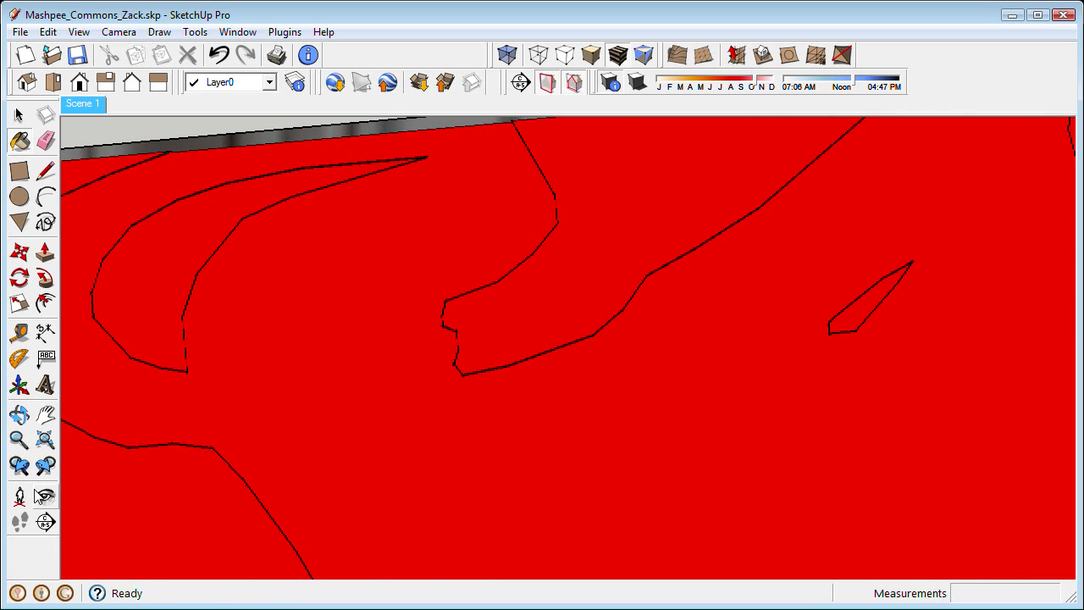
Check the whole terrain from above and from an oblique angle for terrace tops left unpainted
click(47, 438)
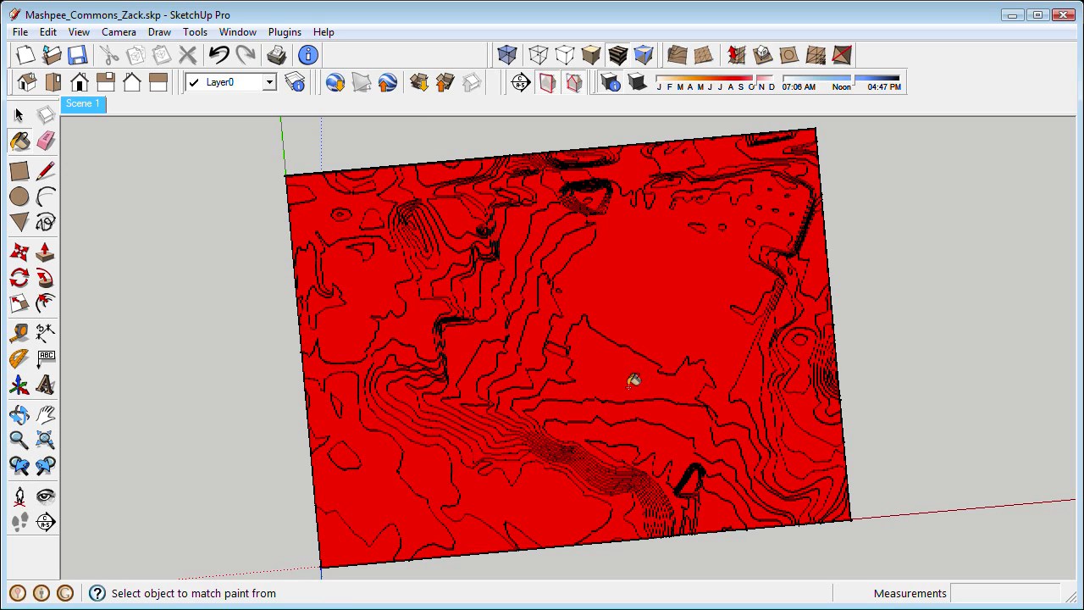
mouse_move(631, 382)
middle_down()
mouse_move(624, 388)
mouse_move(591, 345)
mouse_move(593, 407)
mouse_move(584, 370)
mouse_move(580, 391)
mouse_move(677, 382)
mouse_move(364, 351)
mouse_move(638, 362)
mouse_move(416, 364)
mouse_move(667, 362)
mouse_move(510, 365)
mouse_move(615, 359)
mouse_move(571, 360)
mouse_move(605, 359)
mouse_move(951, 547)
mouse_move(1083, 585)
middle_up()
scroll(618, 375, down, 3)
scroll(621, 370, up, 5)
scroll(589, 408, down, 3)
scroll(510, 365, up, 2)
key(b)
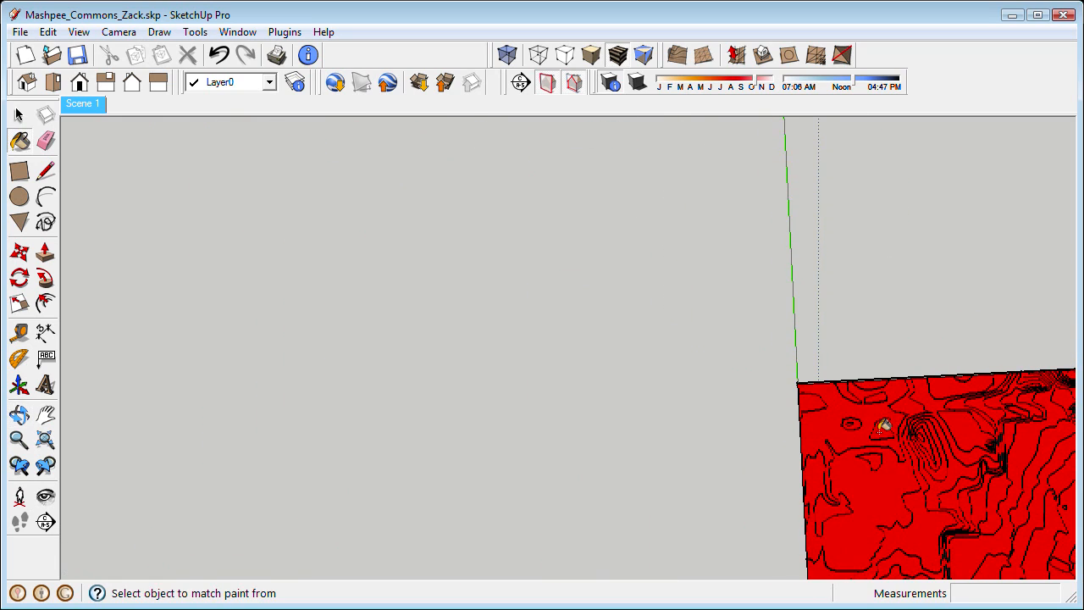
middle_click(879, 432)
middle_click(879, 431)
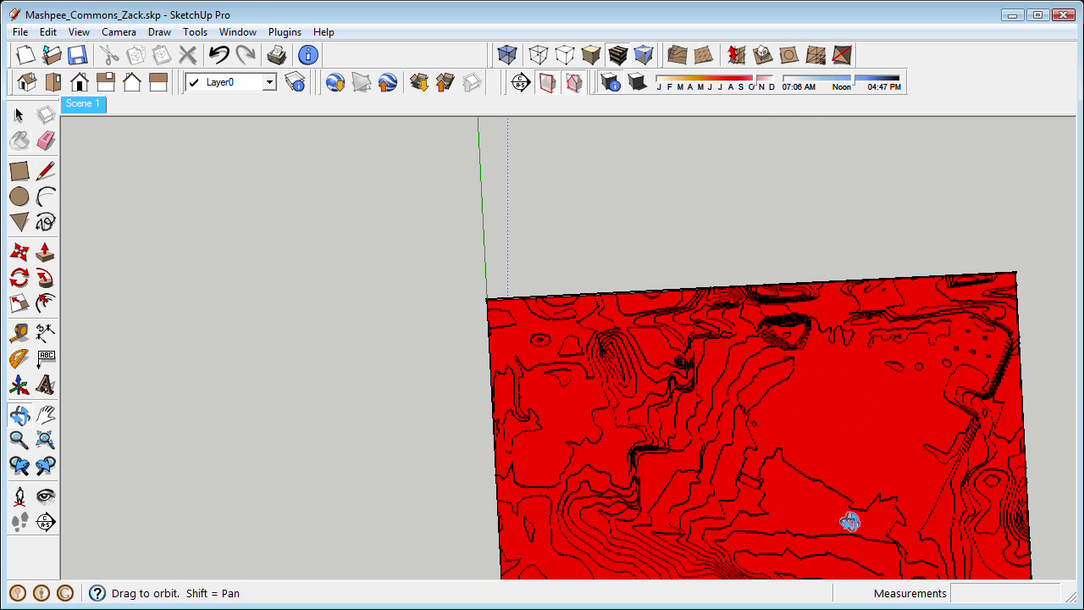
middle_click(849, 521)
middle_click(850, 522)
middle_click(440, 397)
middle_click(440, 397)
middle_click(654, 219)
middle_click(655, 219)
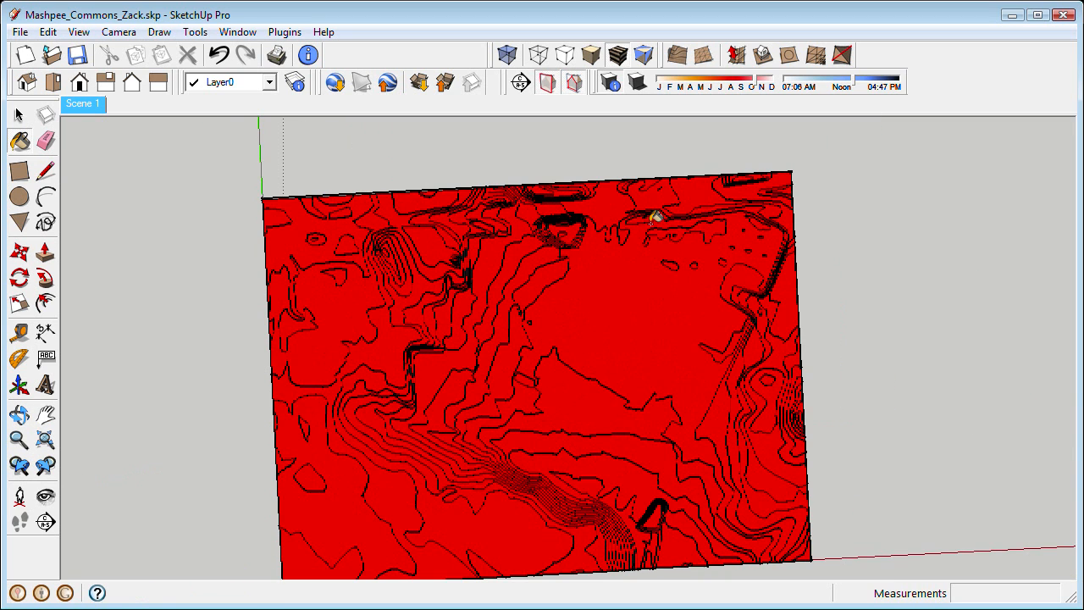
middle_click(536, 392)
middle_click(535, 391)
mouse_move(741, 314)
middle_down()
mouse_move(686, 274)
mouse_move(585, 327)
mouse_move(547, 306)
mouse_move(541, 267)
mouse_move(545, 382)
mouse_move(550, 368)
mouse_move(568, 382)
mouse_move(577, 373)
mouse_move(551, 416)
middle_up()
scroll(585, 327, up, 2)
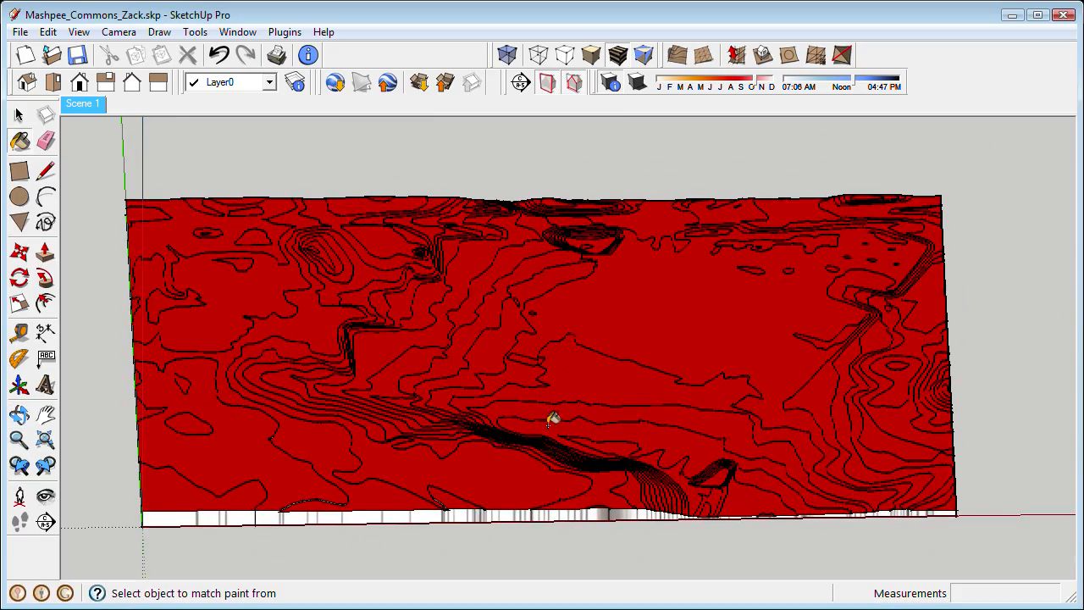
Select every red terrace top by picking one red face and extending the selection to all with the same material
scroll(506, 452, up, 2)
mouse_move(505, 453)
middle_down()
mouse_move(581, 460)
mouse_move(700, 396)
mouse_move(638, 382)
mouse_move(611, 353)
middle_up()
middle_drag(703, 435, 564, 423)
scroll(564, 424, up, 2)
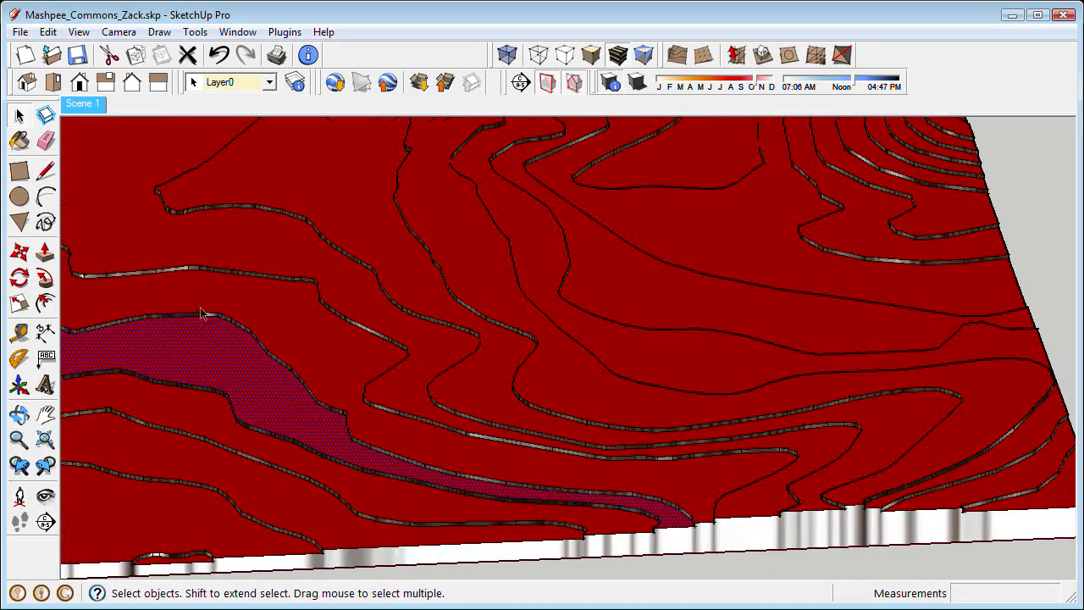
scroll(297, 334, down, 5)
scroll(570, 356, up, 3)
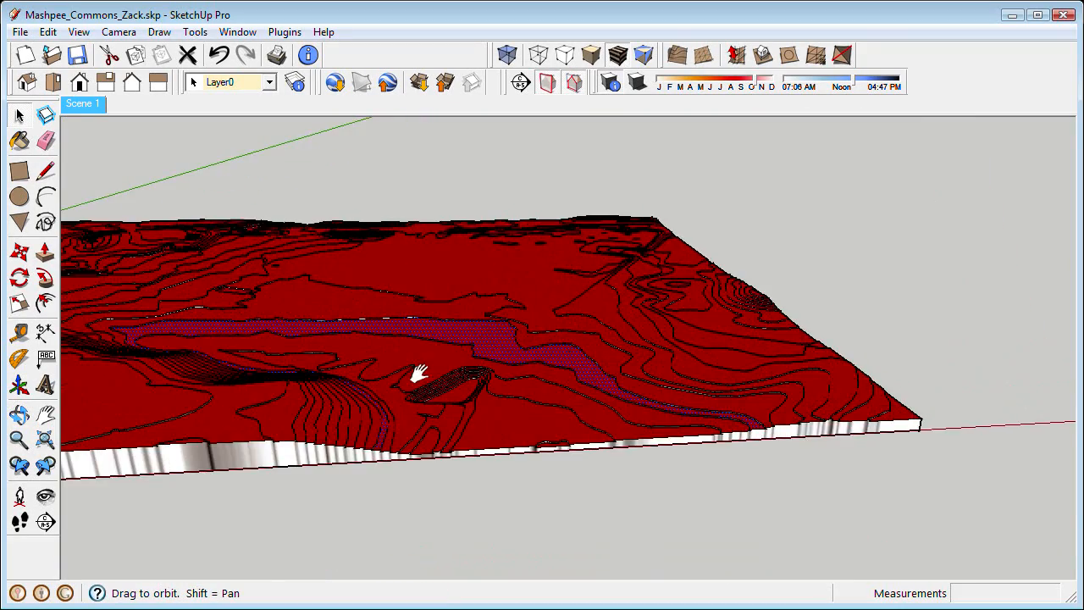
scroll(516, 382, up, 4)
right_click(637, 438)
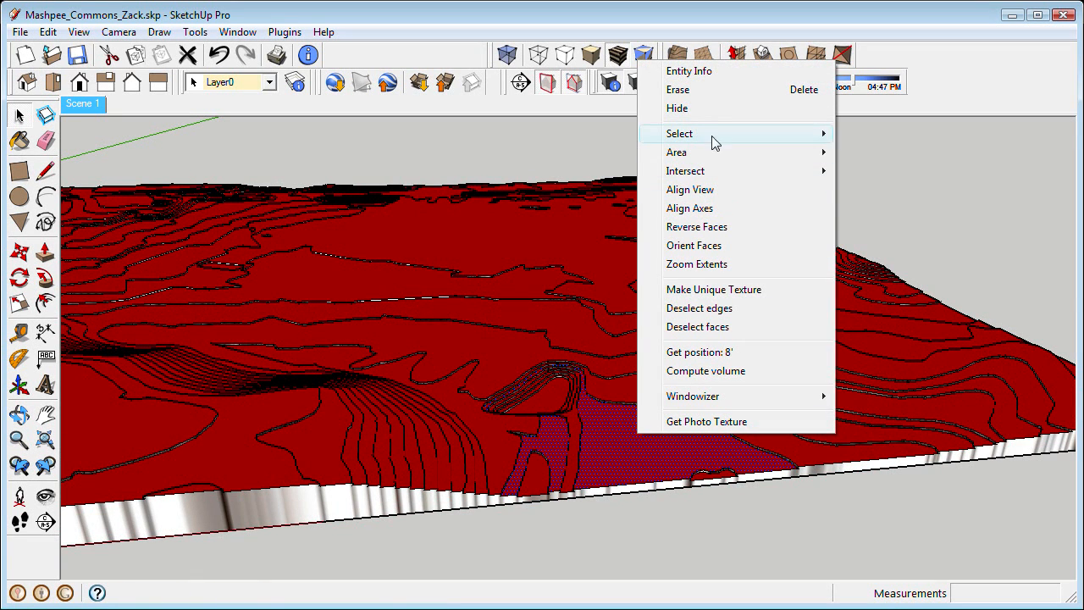
mouse_move(826, 137)
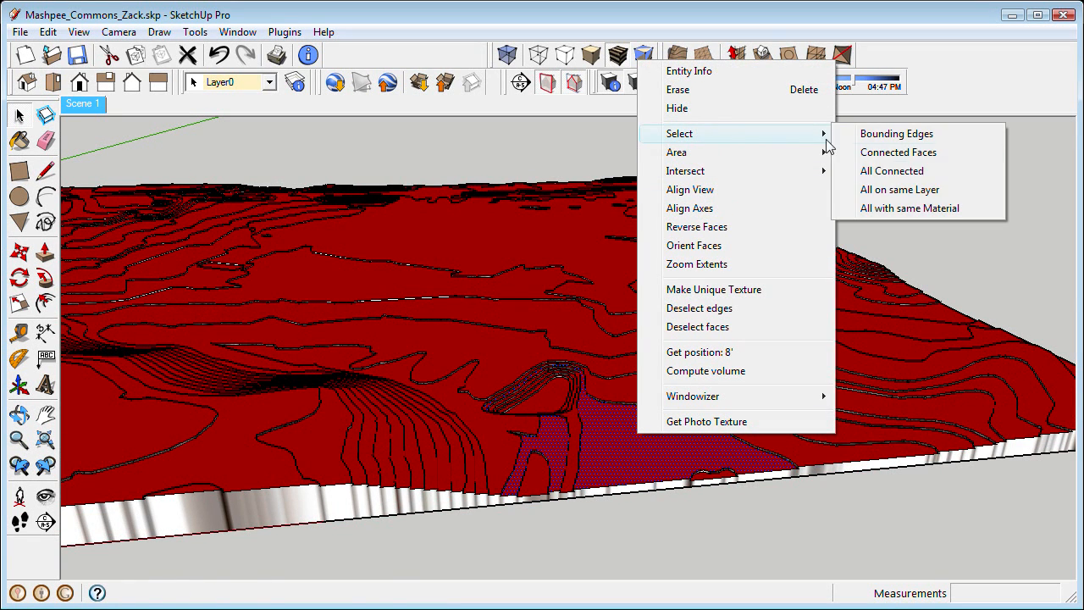
click(910, 209)
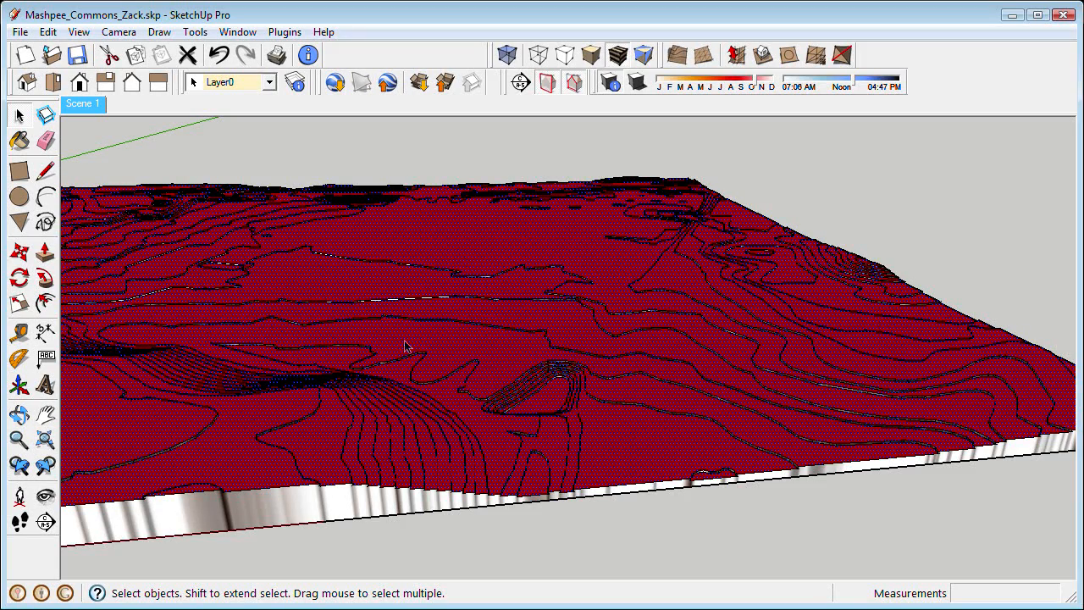
Copy the selected red terrace tops 500' straight up above the original model, and clear the selection
middle_drag(227, 312, 476, 315)
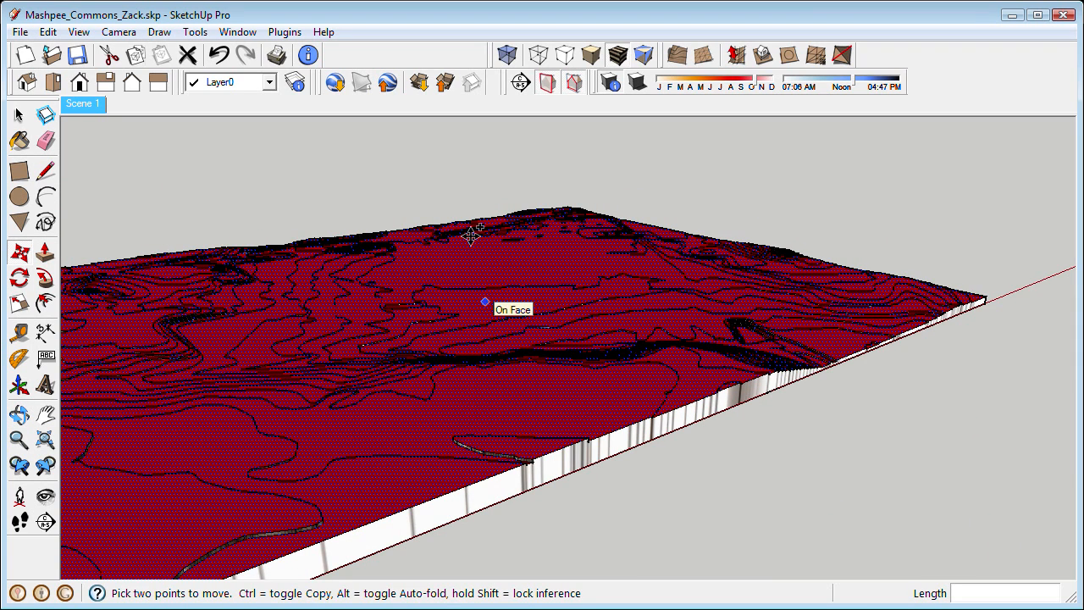
click(479, 178)
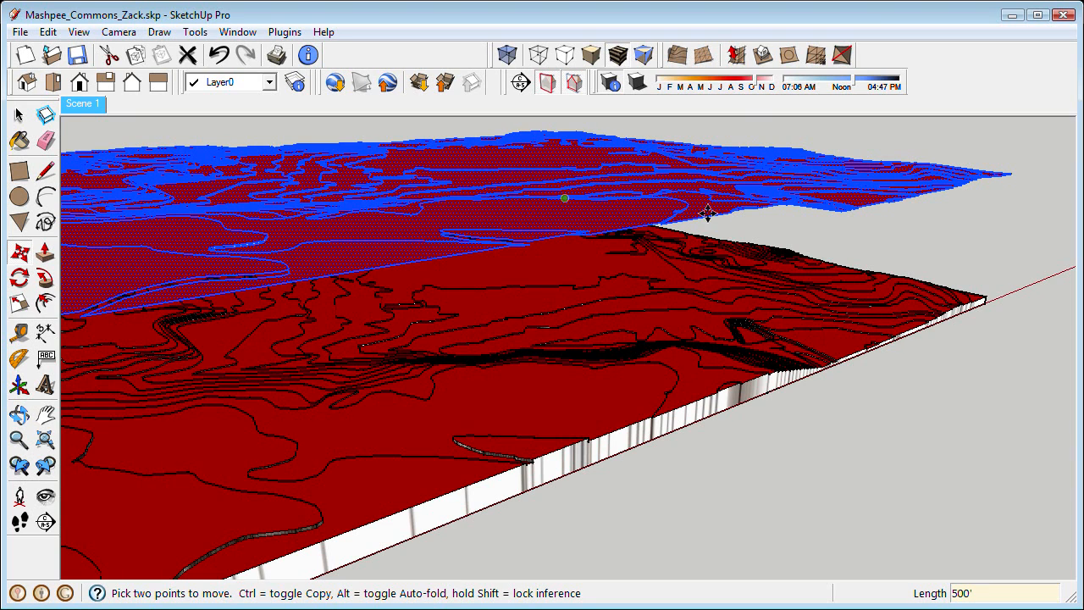
scroll(825, 178, down, 4)
middle_drag(825, 178, 644, 339)
key(space)
click(867, 336)
scroll(738, 360, up, 2)
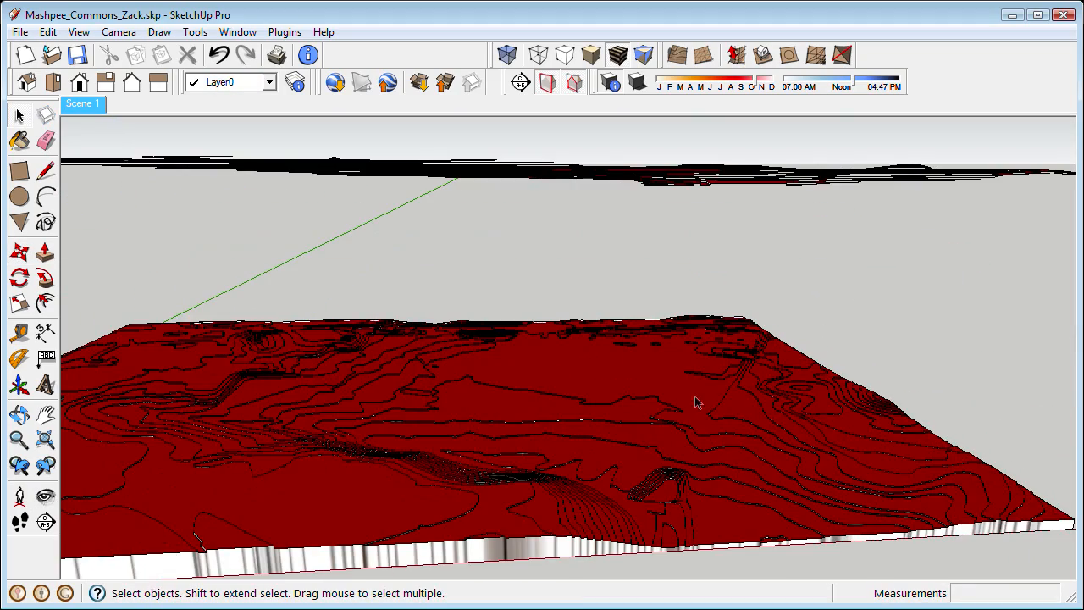
Paint the lowland terraces along the front edge of the lower, original model with the gray site-map material
middle_drag(695, 403, 567, 431)
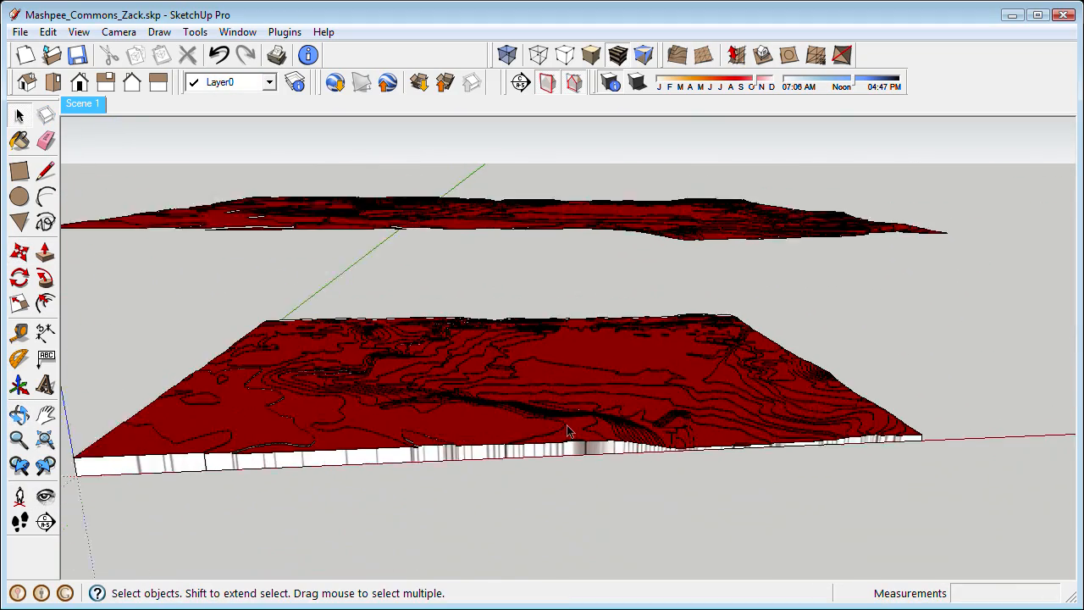
scroll(567, 430, up, 4)
scroll(601, 397, up, 2)
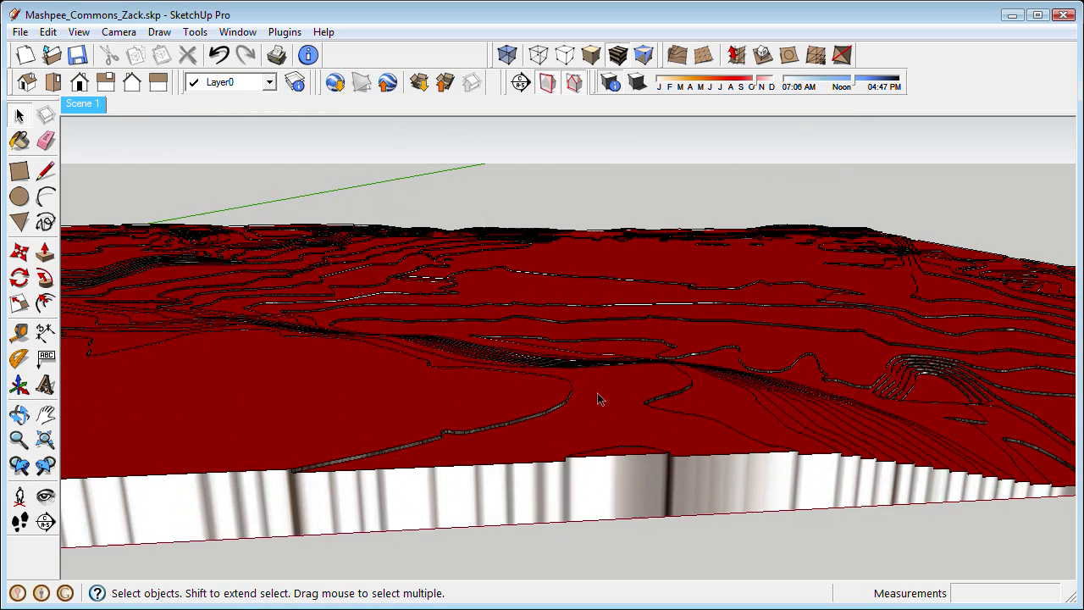
scroll(603, 410, down, 3)
scroll(607, 458, up, 2)
middle_drag(608, 457, 601, 470)
key(b)
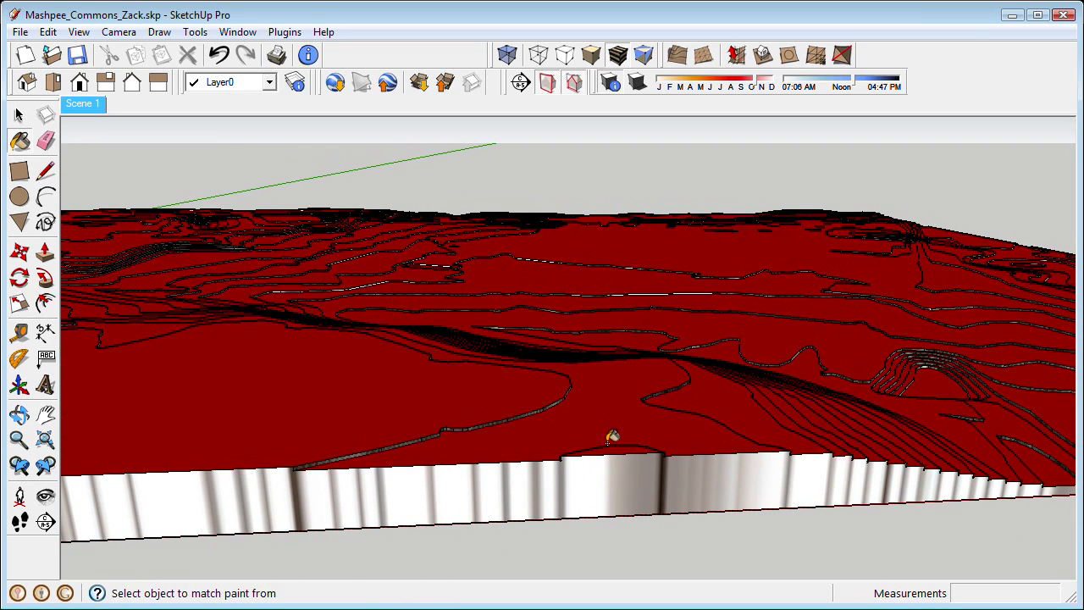
click(514, 385)
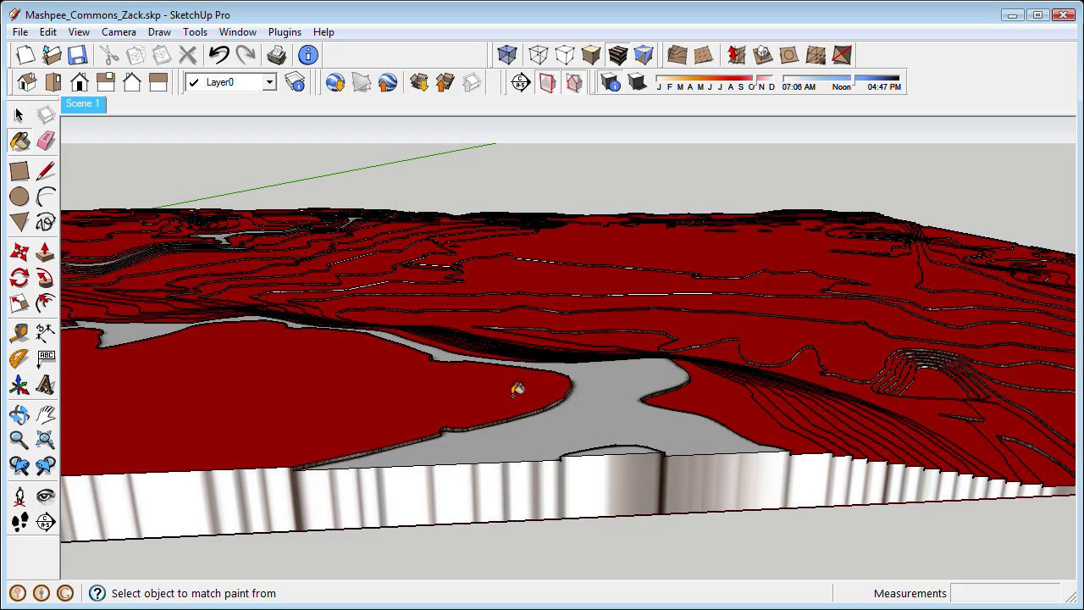
scroll(591, 412, up, 1)
middle_drag(697, 398, 479, 406)
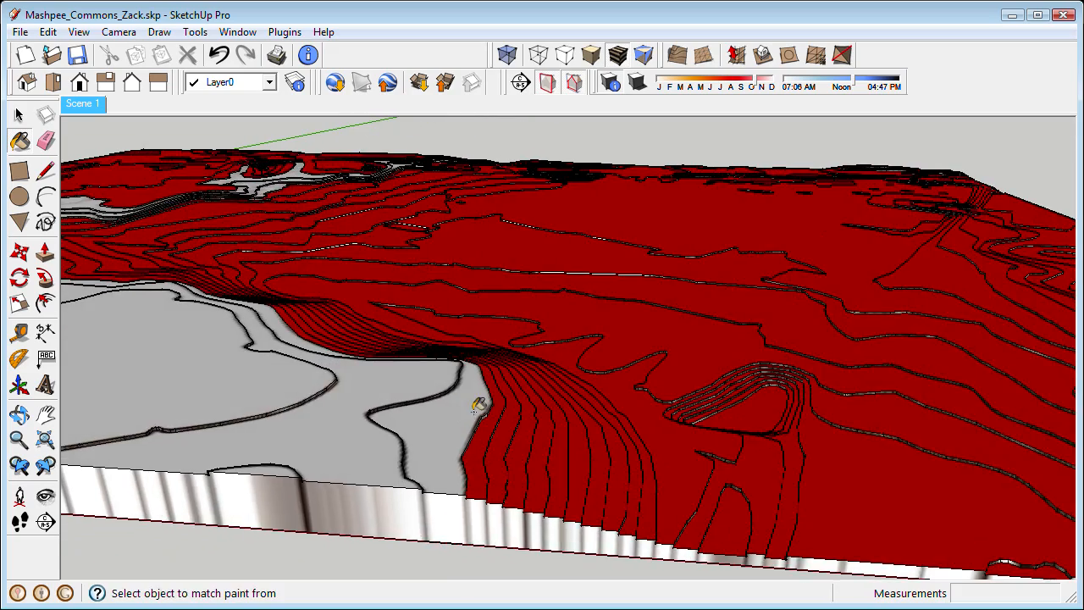
Try replacing the red material across the model with the gray site-map material, and undo the replacement
middle_drag(557, 416, 629, 404)
shift+click(668, 409)
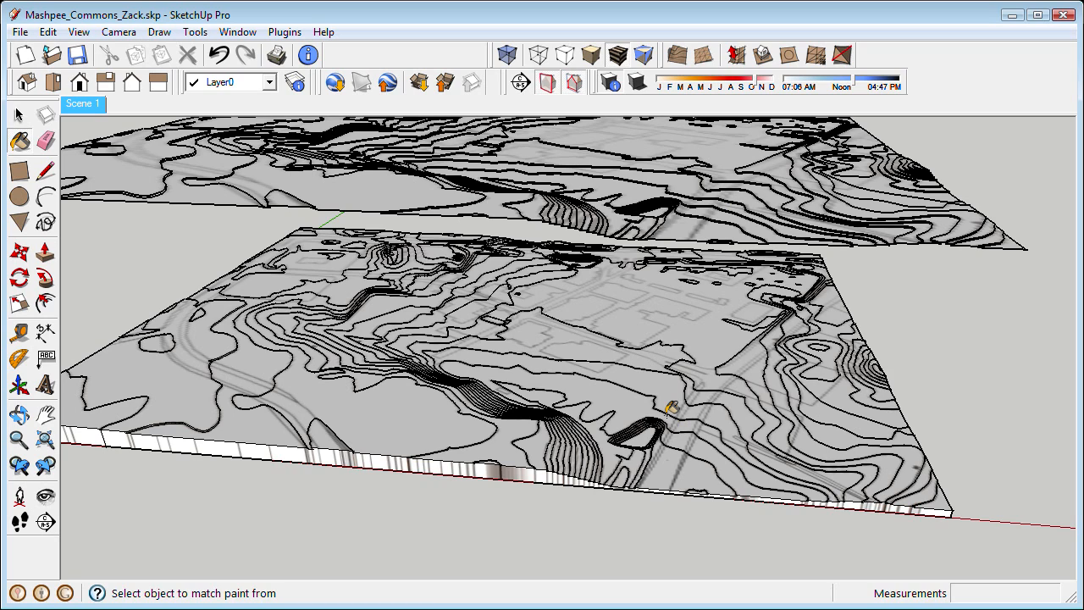
key(ctrl+z)
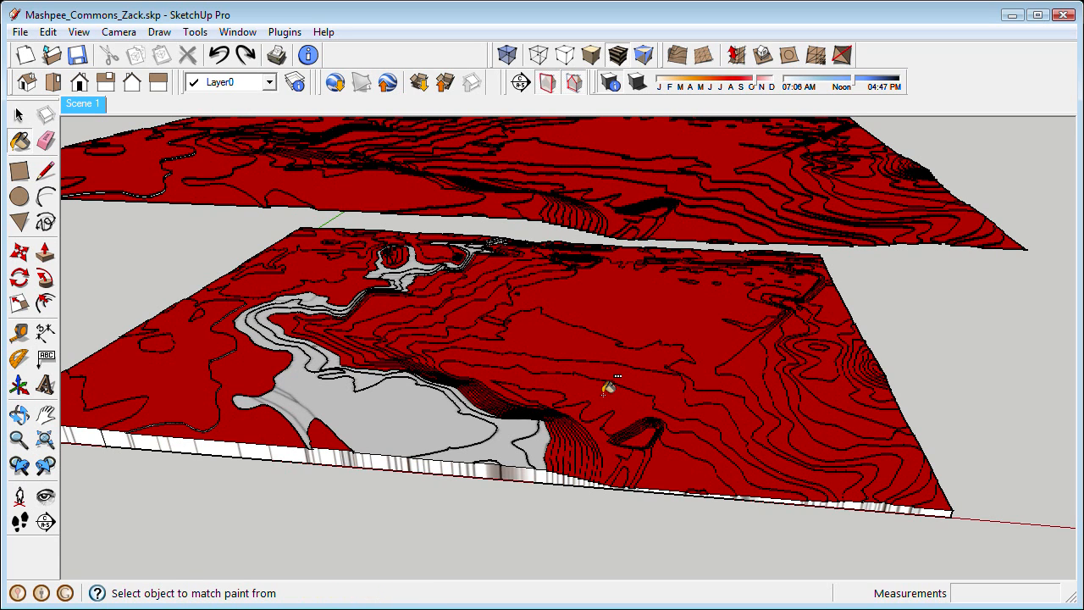
Repaint the terraces of the lower model with the gray site-map material, replacing all its remaining red faces and leaving the raised copy red
click(606, 391)
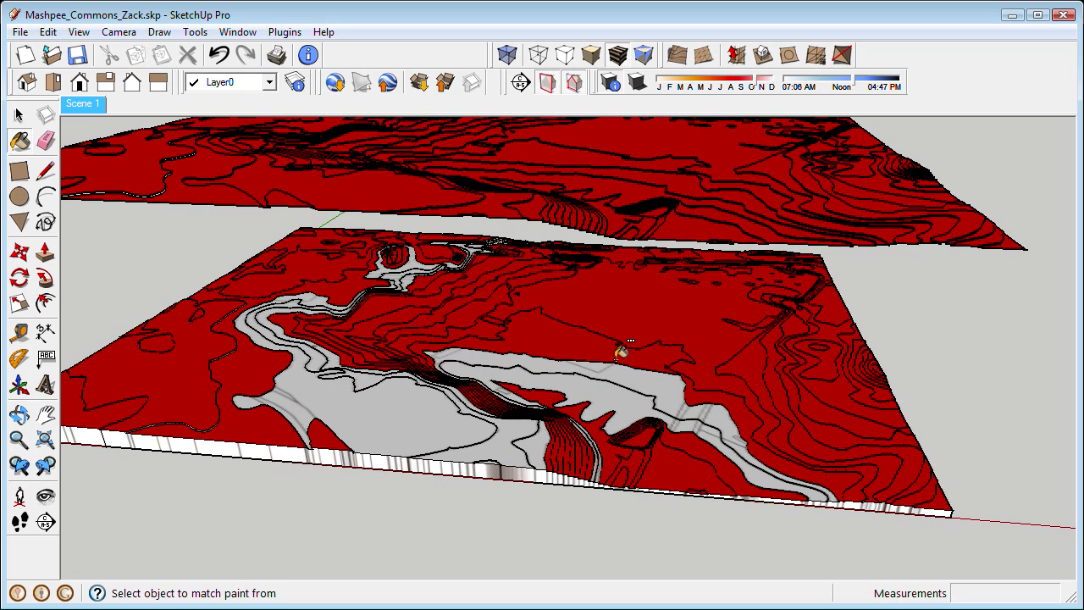
click(624, 322)
click(669, 389)
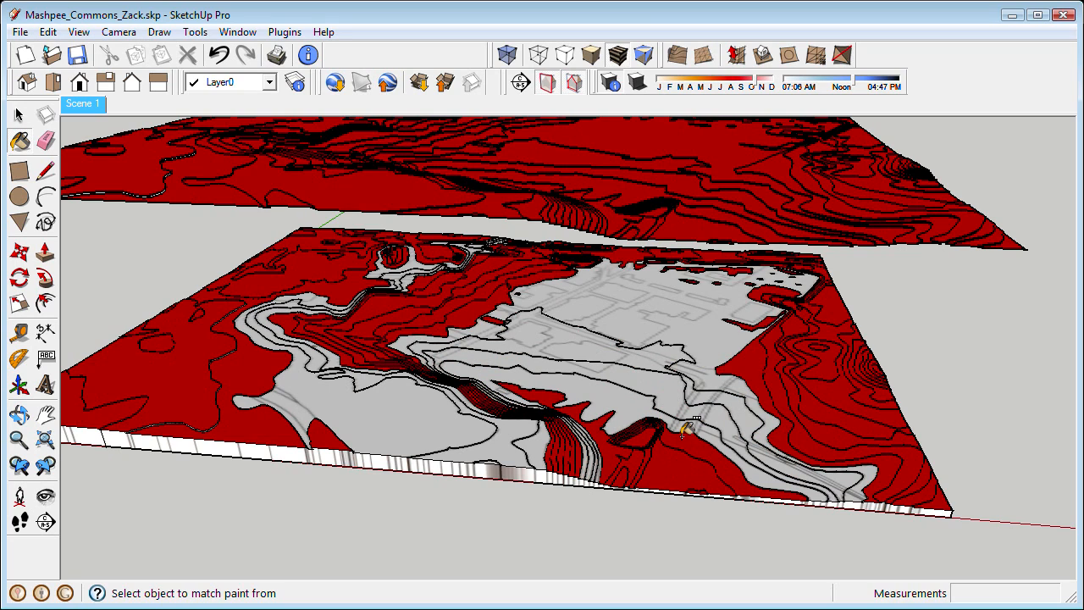
click(685, 433)
click(670, 438)
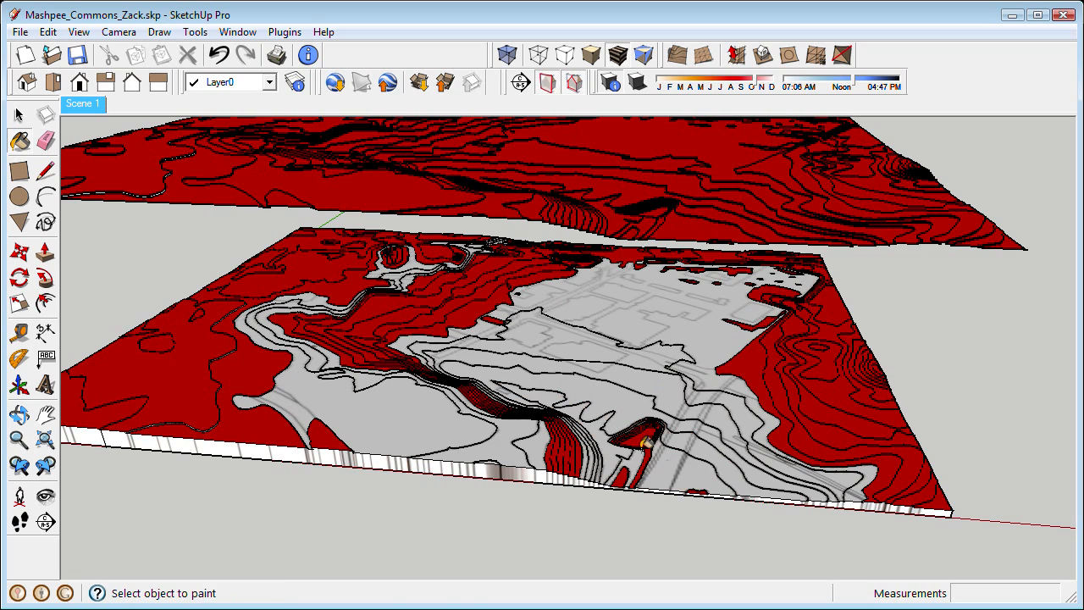
shift+click(752, 356)
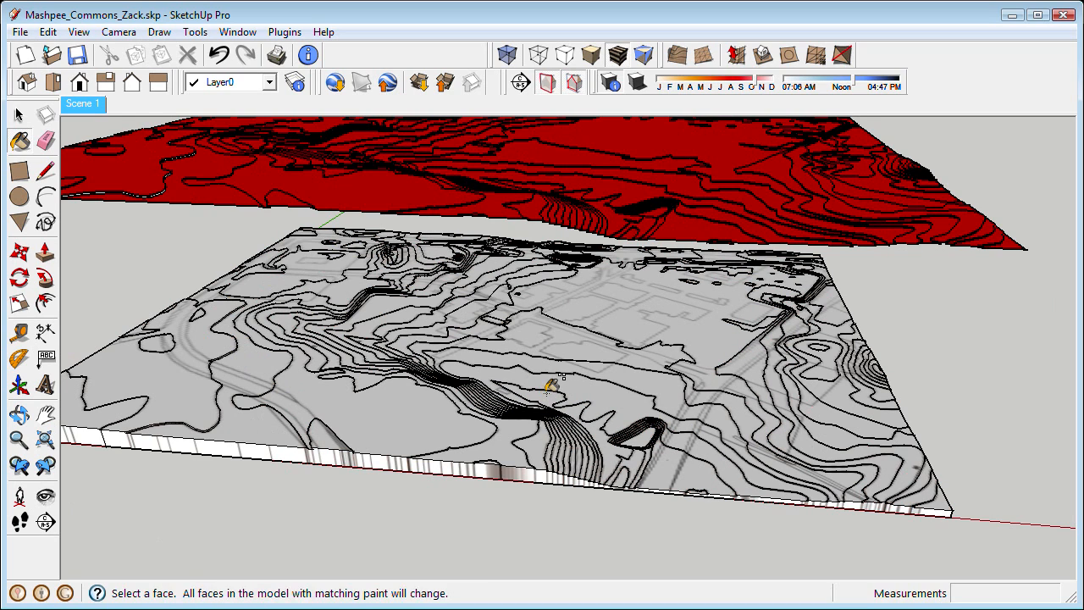
Add a new layer named "original contours"
middle_drag(552, 382, 530, 386)
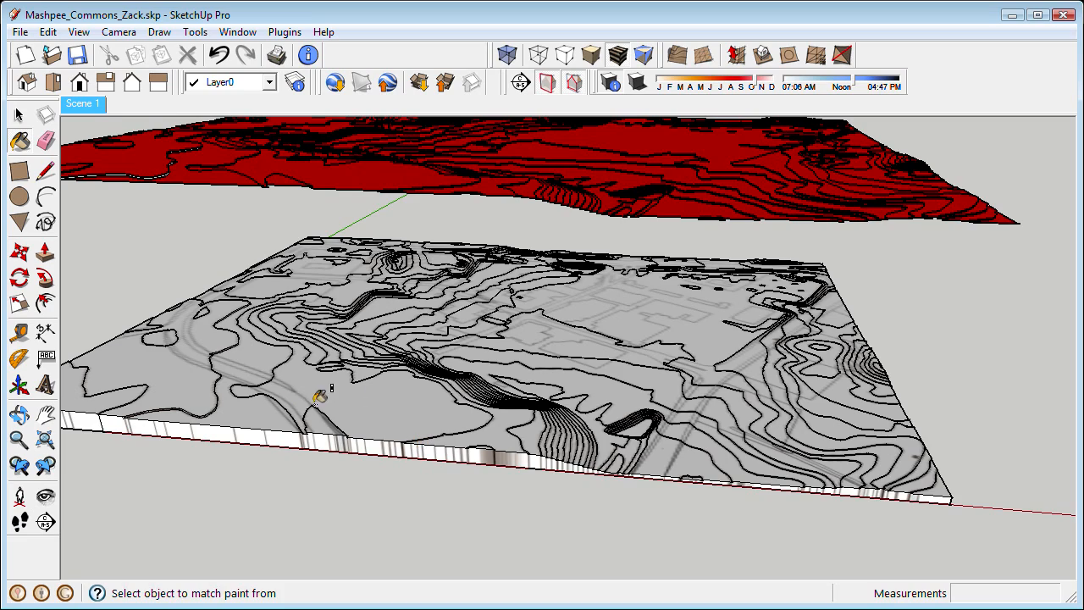
shift+middle_drag(315, 405, 327, 406)
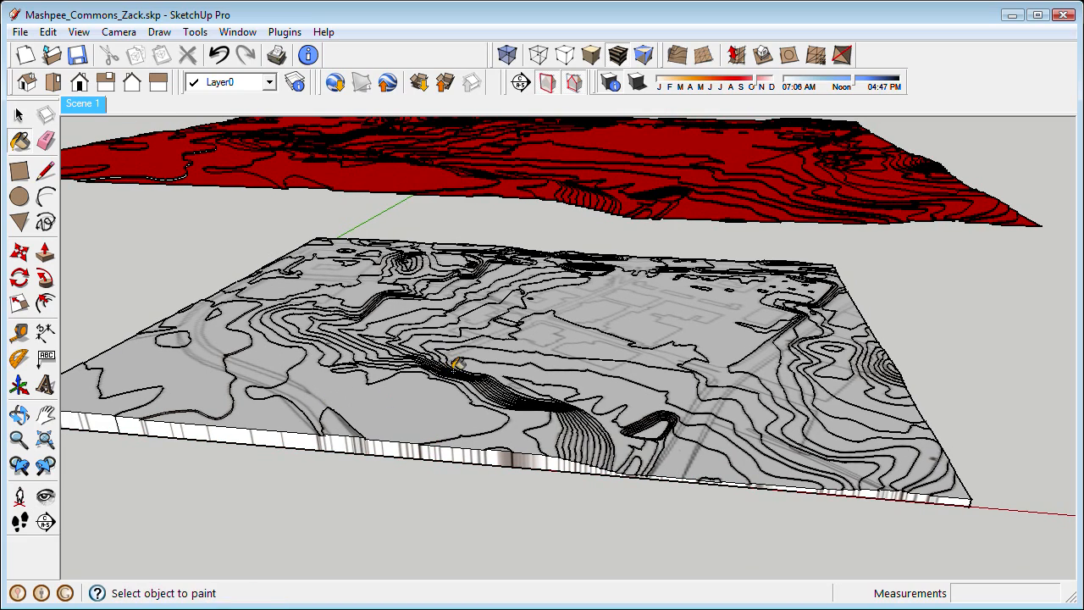
middle_drag(447, 358, 462, 365)
key(space)
middle_drag(489, 404, 500, 411)
scroll(500, 412, down, 2)
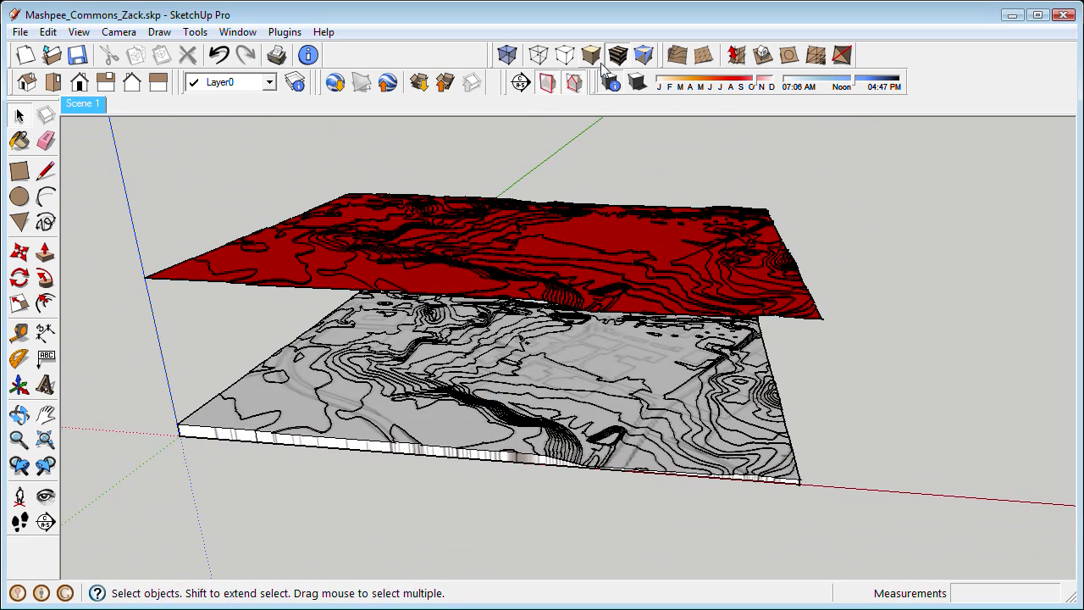
click(242, 32)
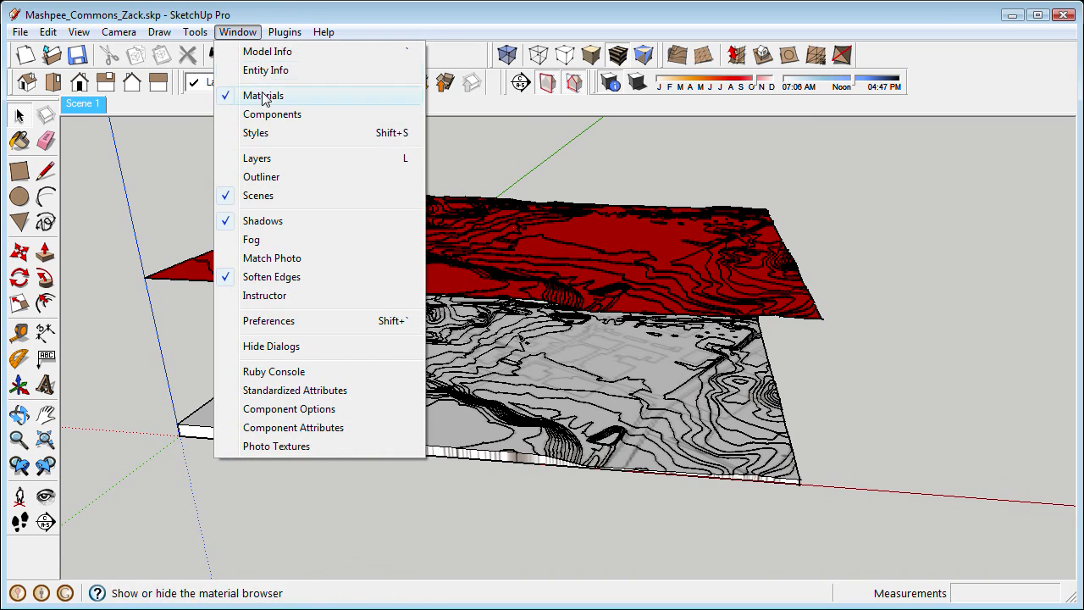
click(276, 160)
click(650, 61)
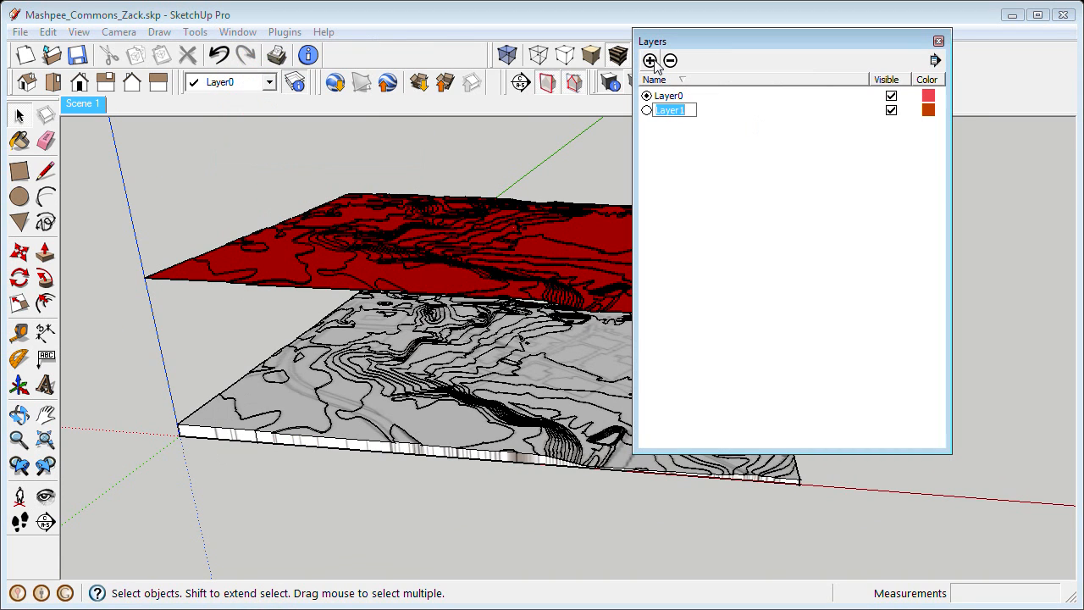
text(contours)
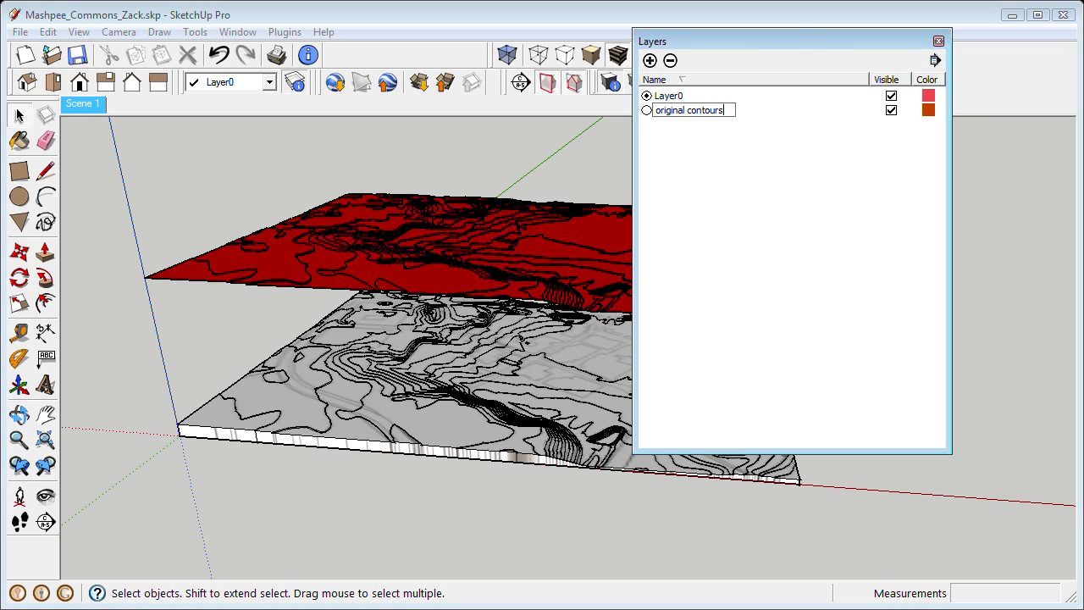
Select the entire lower, gray contour model without the raised red copy and make it a group
drag(763, 41, 967, 40)
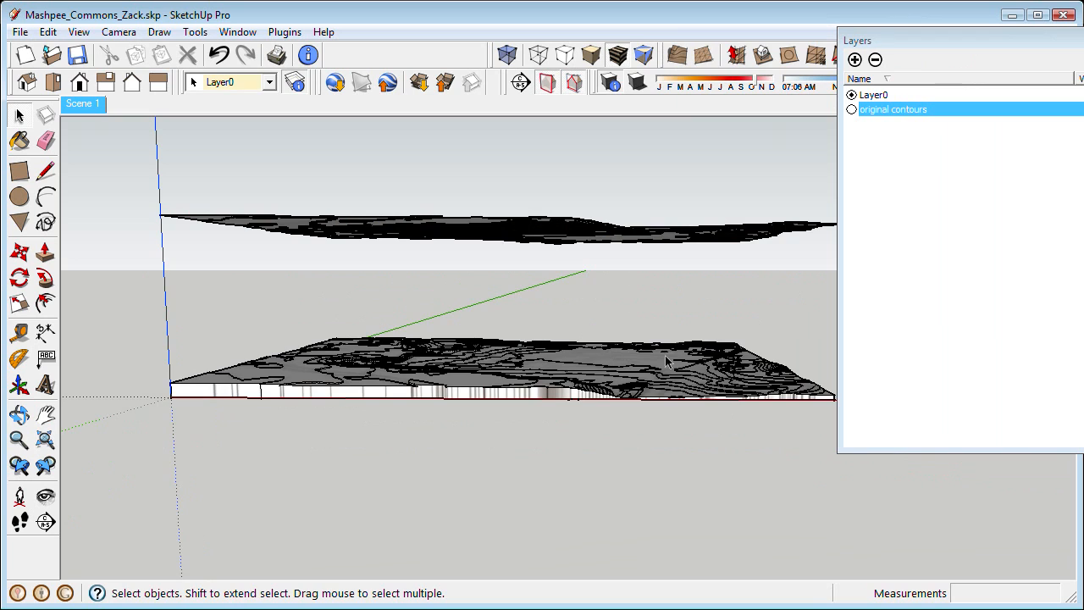
scroll(423, 386, down, 3)
drag(218, 324, 695, 434)
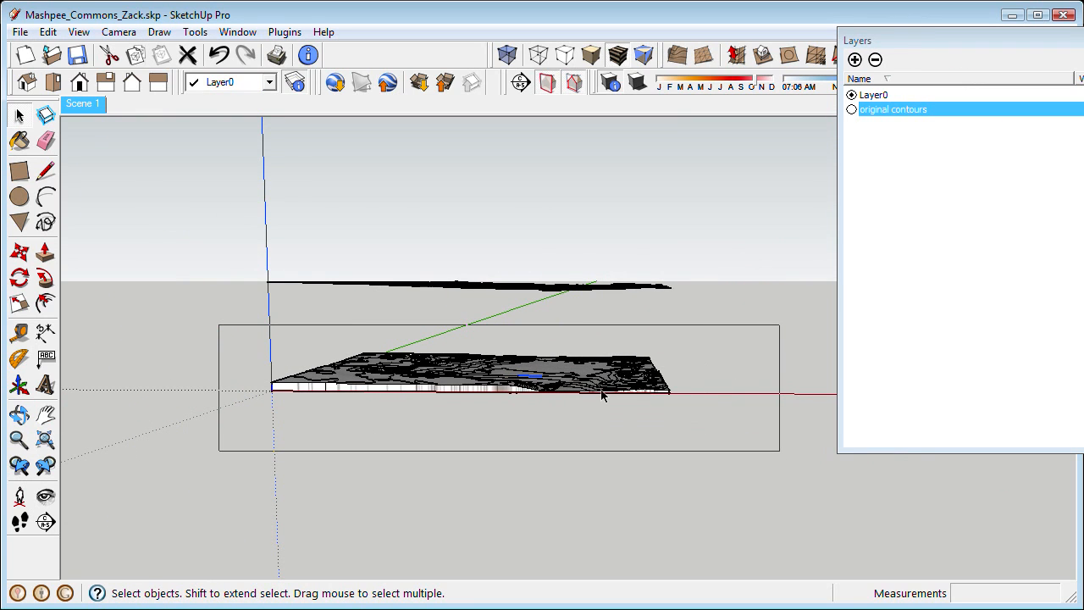
drag(601, 395, 602, 395)
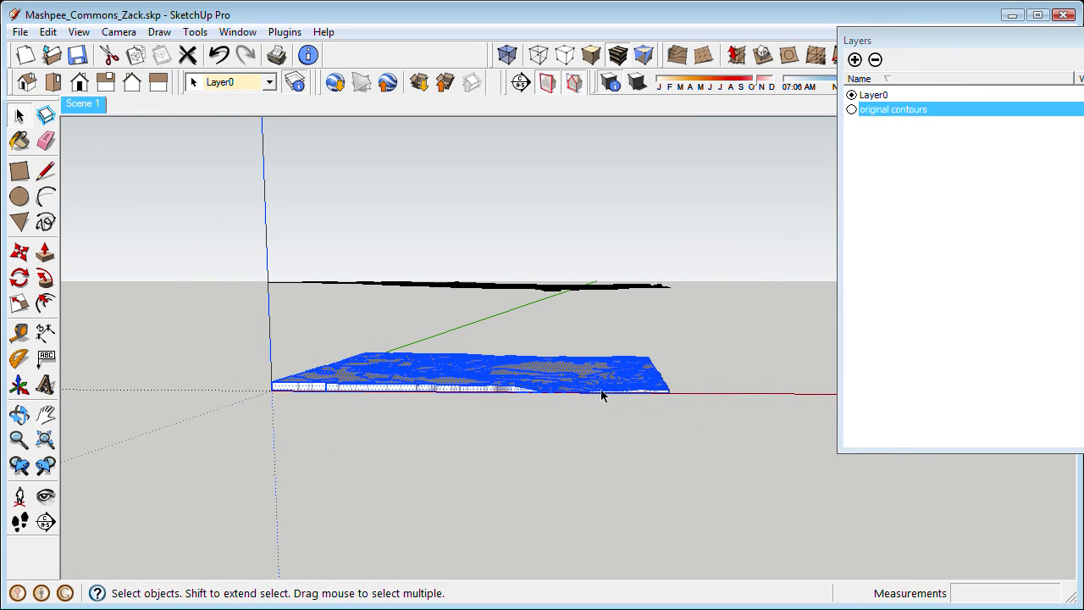
right_click(493, 373)
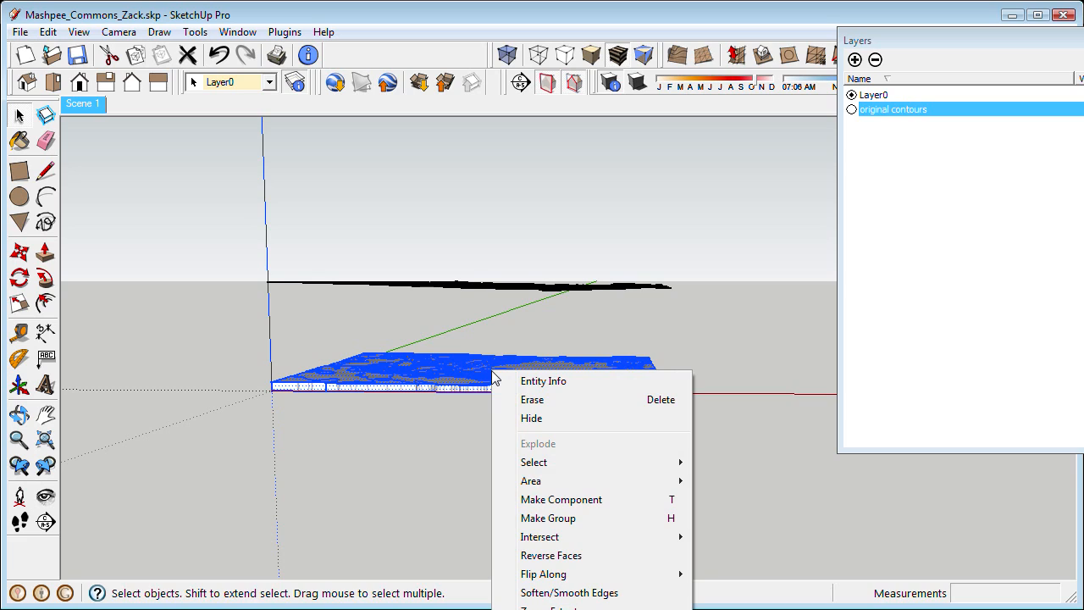
click(566, 525)
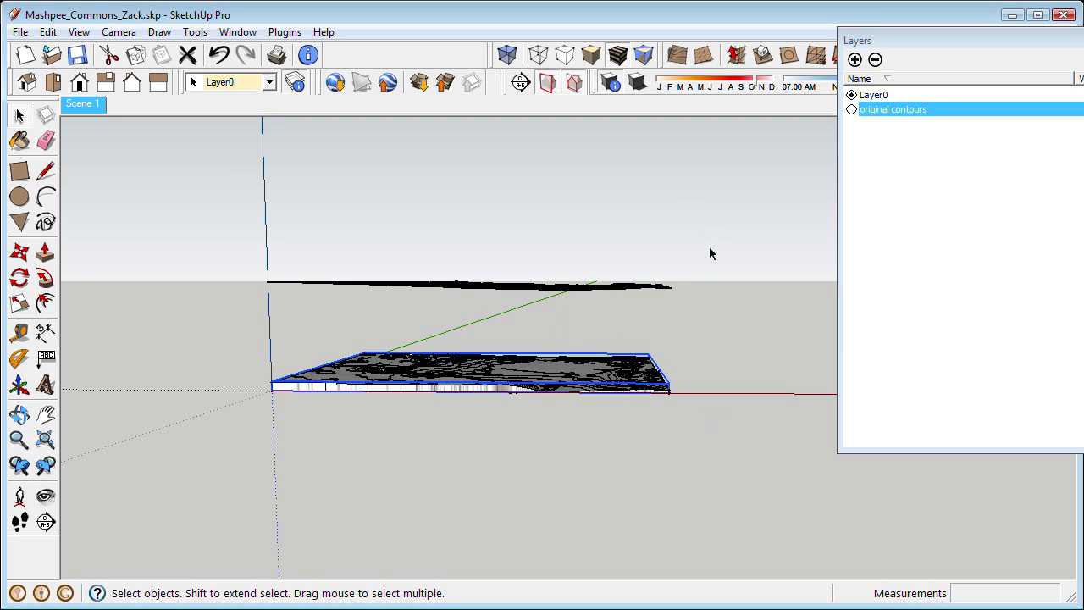
Turn the Layers toolbar off and back on, and open its list of layers for the selected group
middle_drag(670, 313, 537, 362)
scroll(533, 362, up, 2)
scroll(402, 355, up, 2)
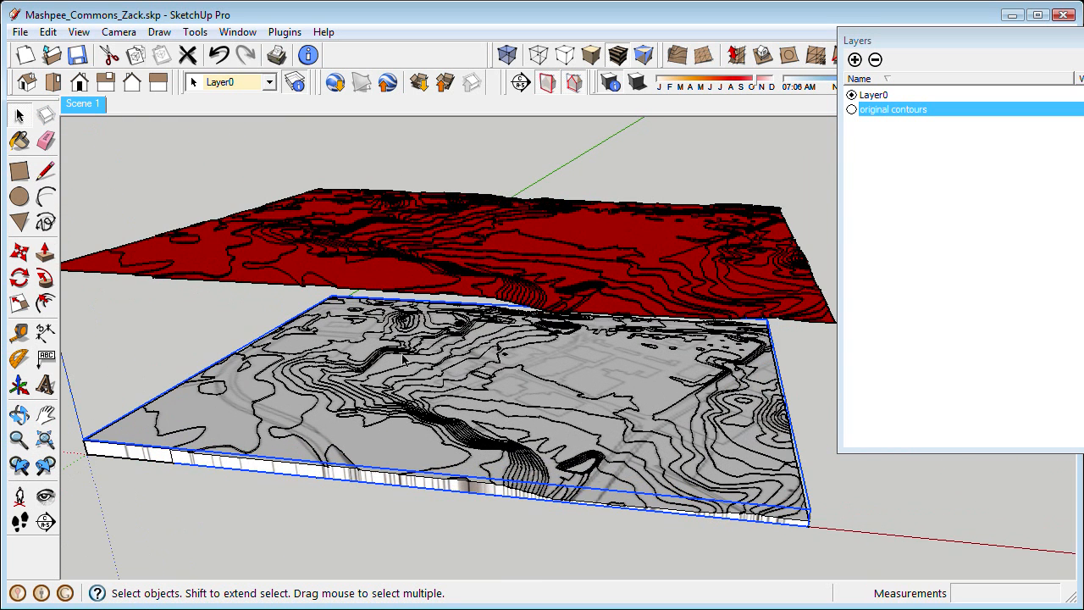
click(234, 82)
click(233, 82)
click(79, 33)
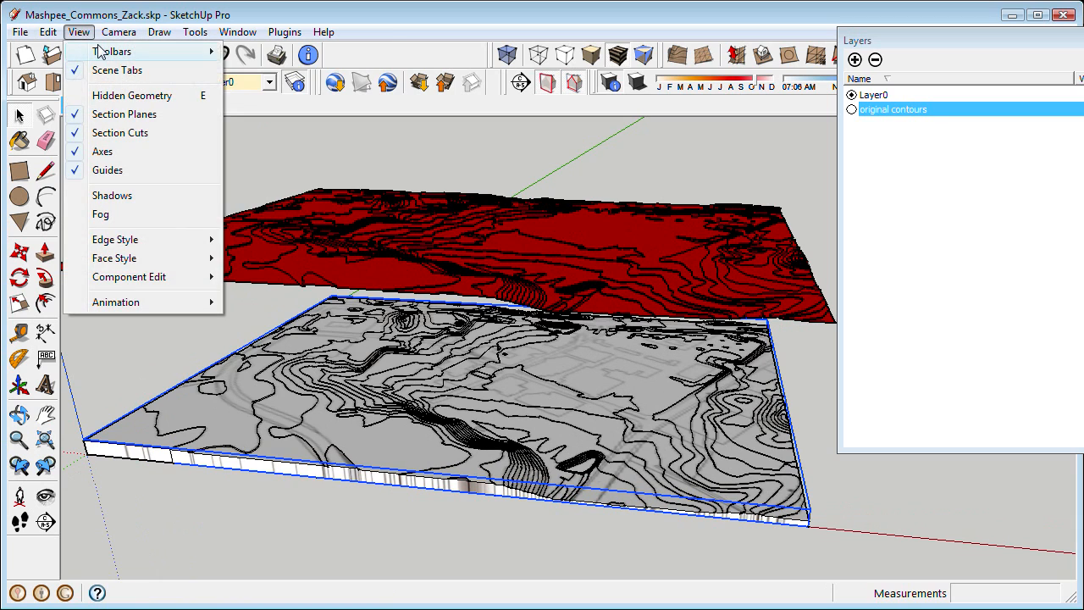
mouse_move(98, 51)
click(362, 193)
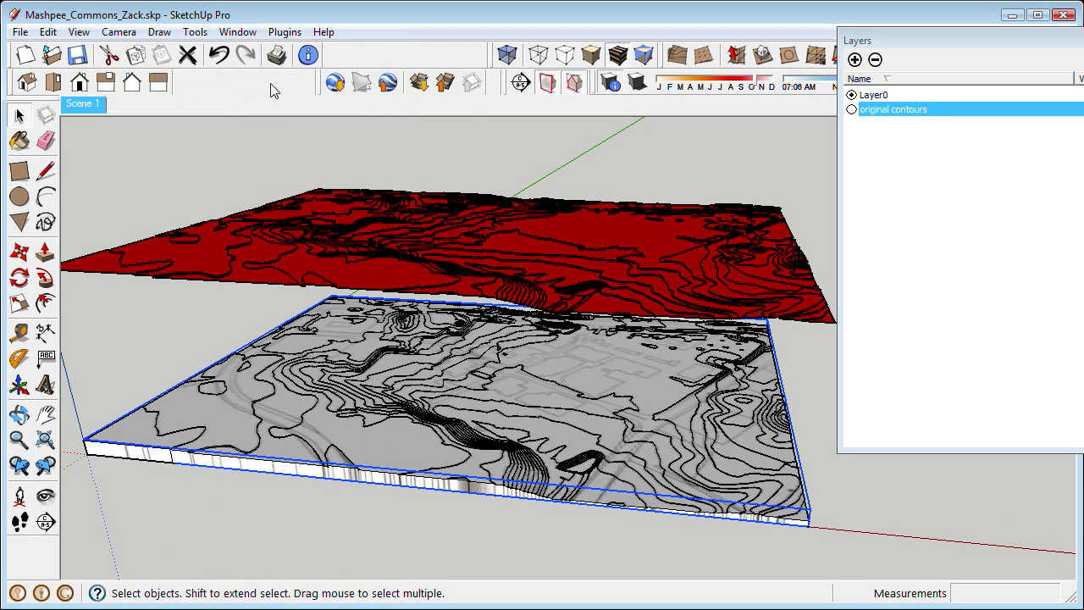
click(78, 32)
click(271, 191)
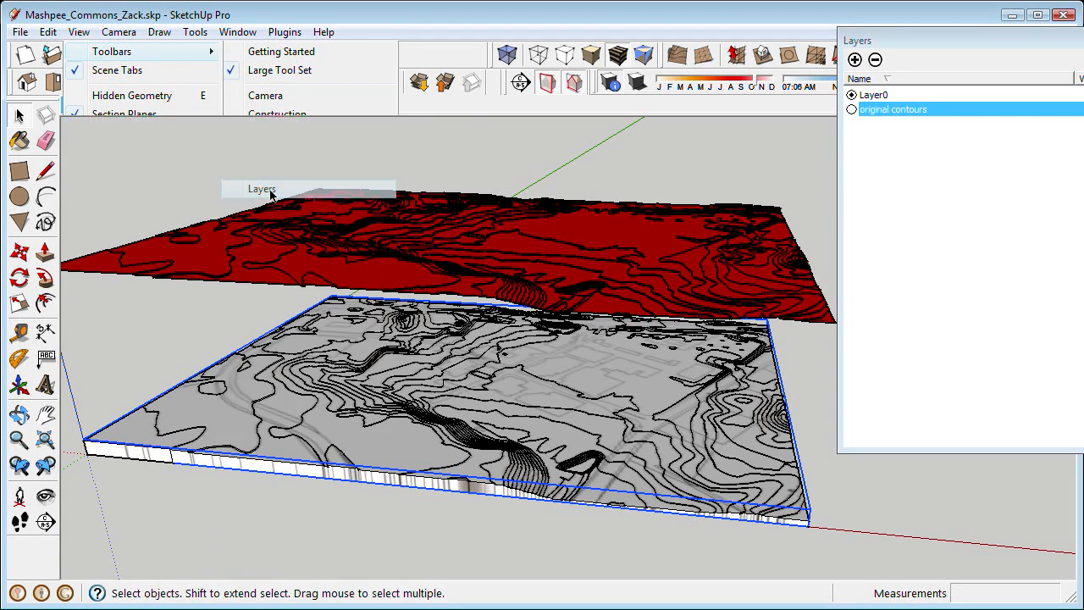
click(235, 86)
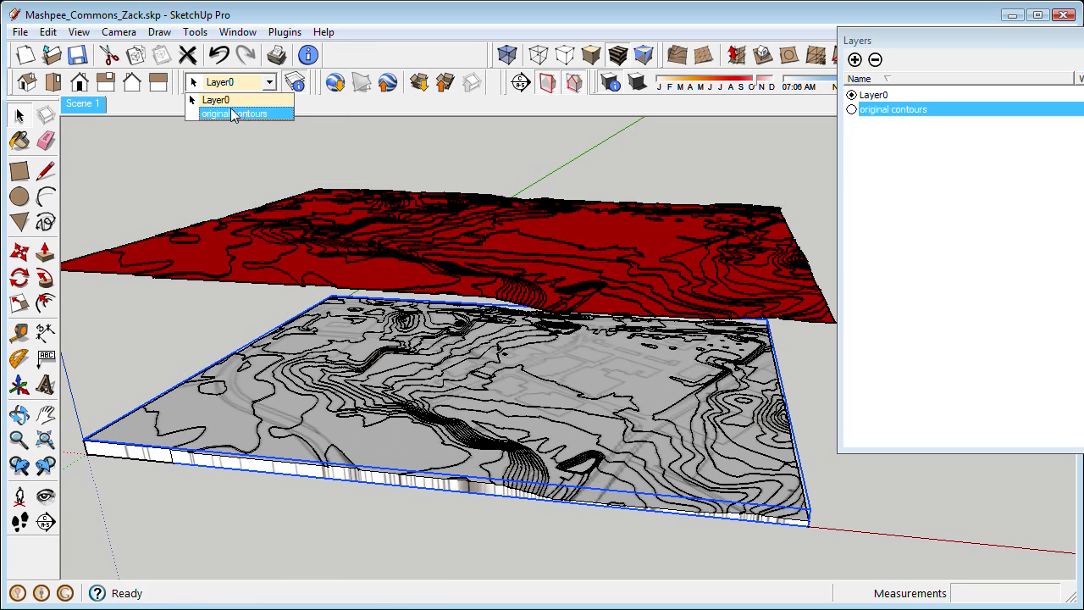
Assign the grouped gray model to the "original contours" layer in its Entity Info and hide that layer
right_click(425, 403)
right_click(373, 457)
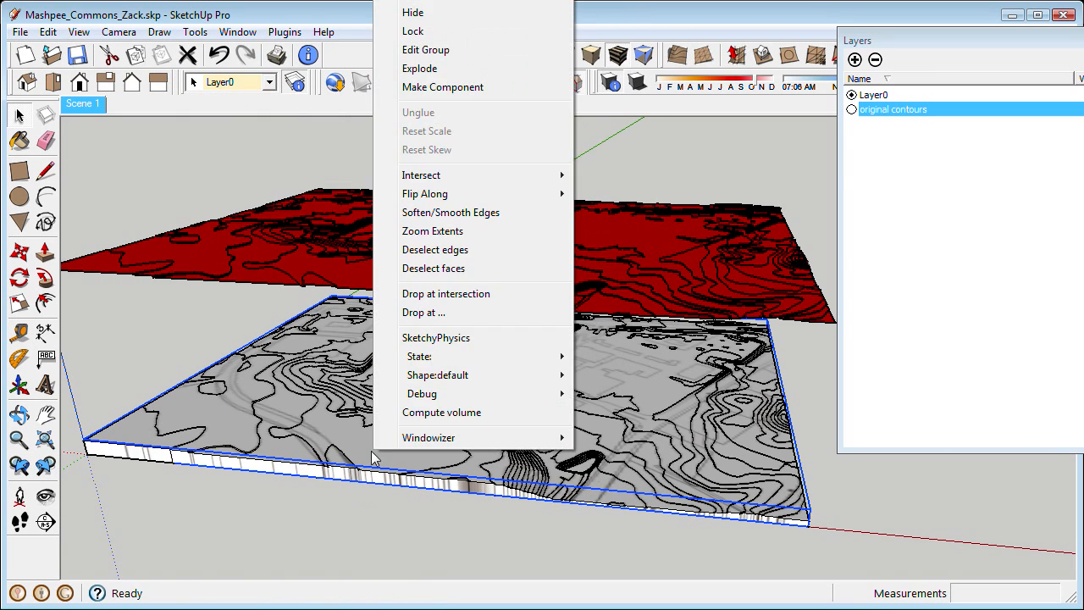
right_click(344, 289)
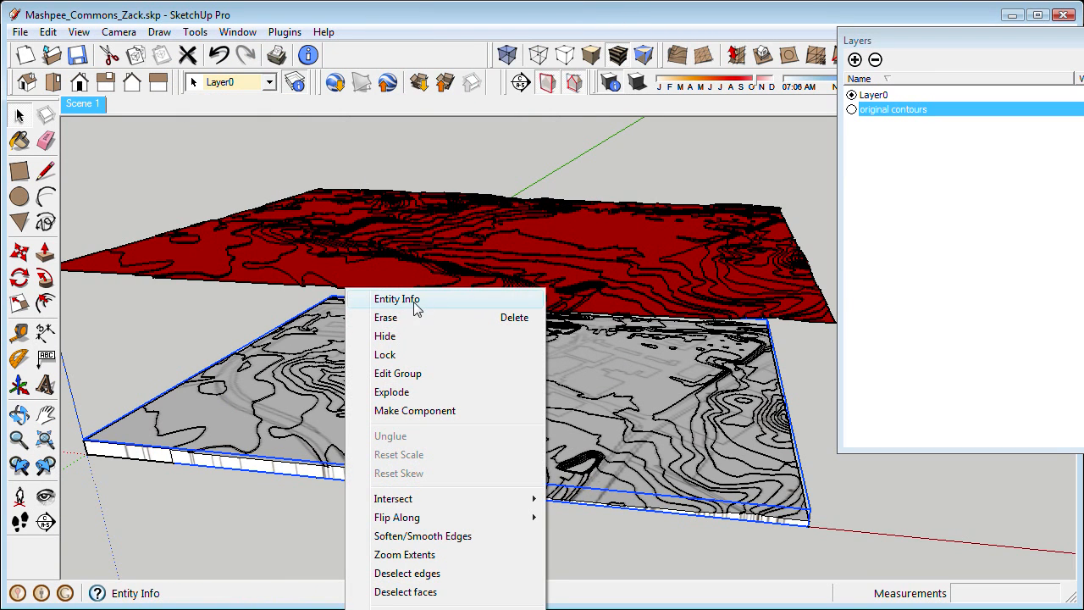
click(415, 305)
click(348, 232)
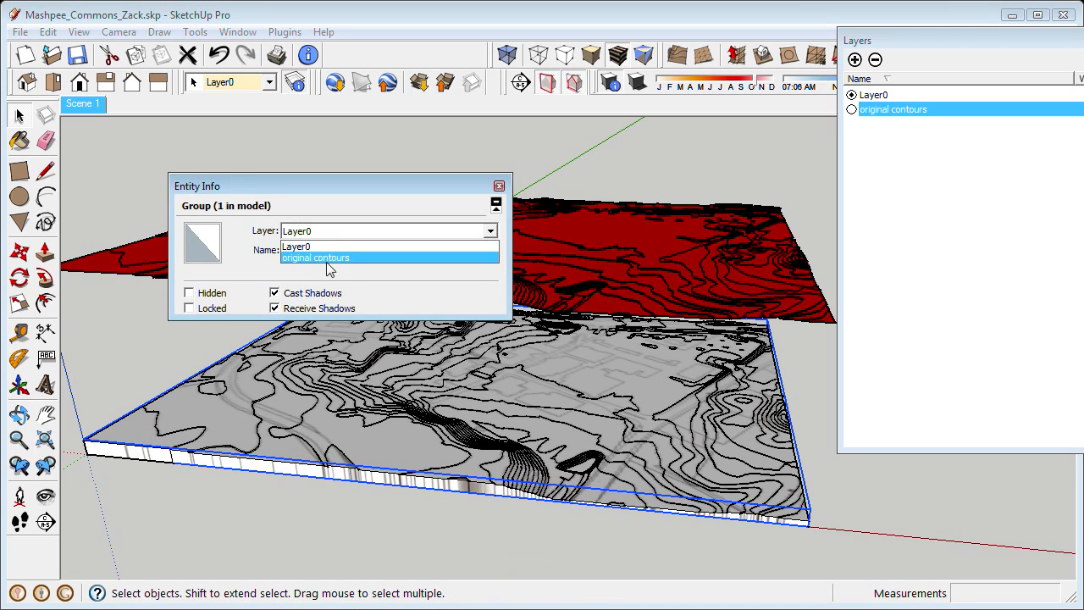
click(330, 257)
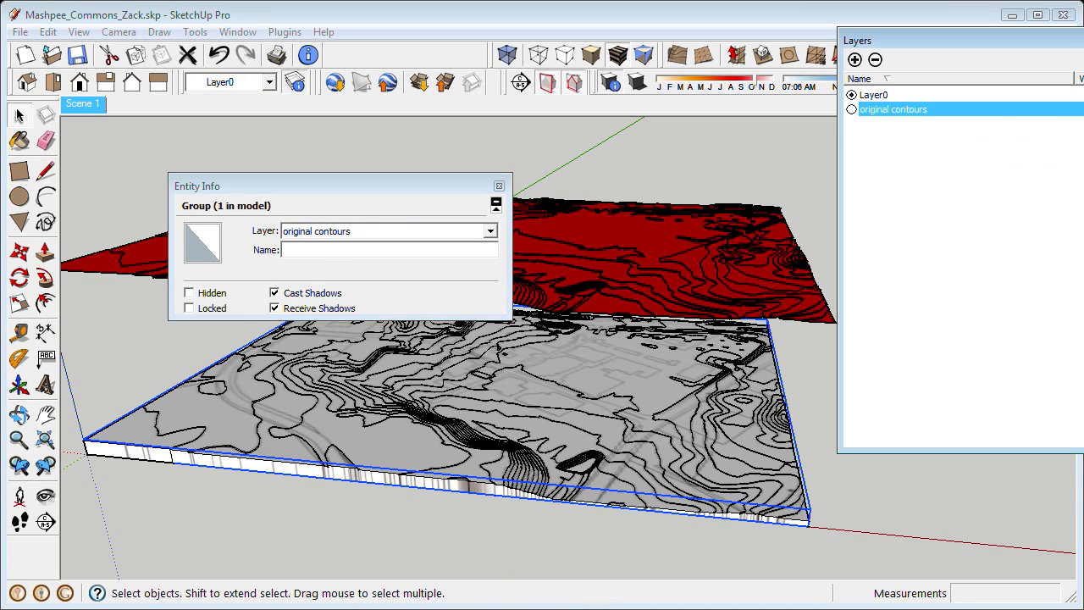
click(499, 186)
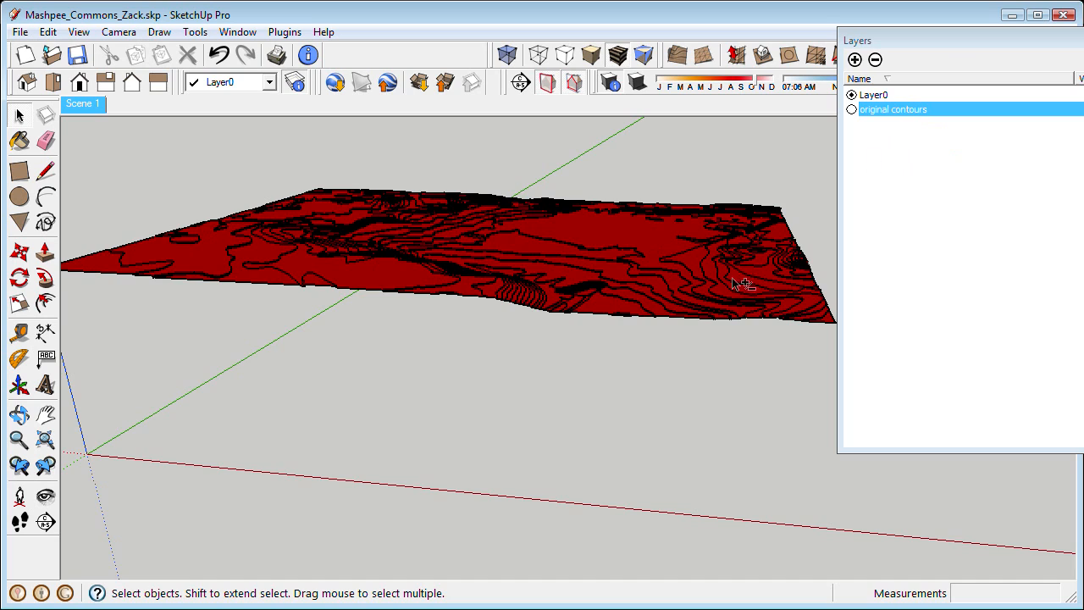
Move the Layers window aside and collapse it to uncover the raised red terrain copy
middle_drag(738, 279, 667, 362)
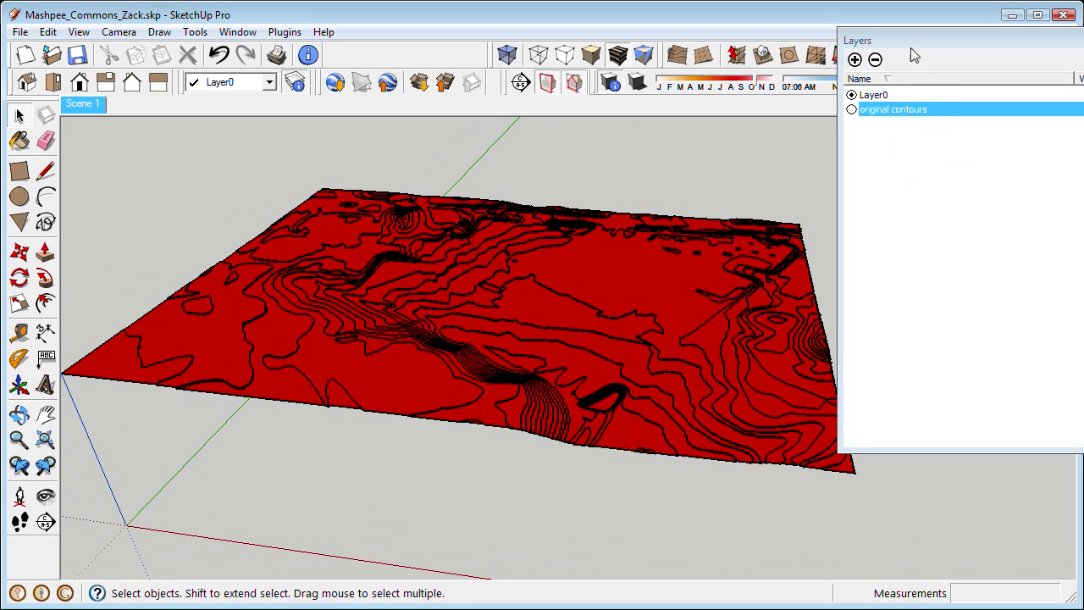
drag(913, 56, 801, 68)
click(802, 64)
middle_drag(670, 279, 634, 289)
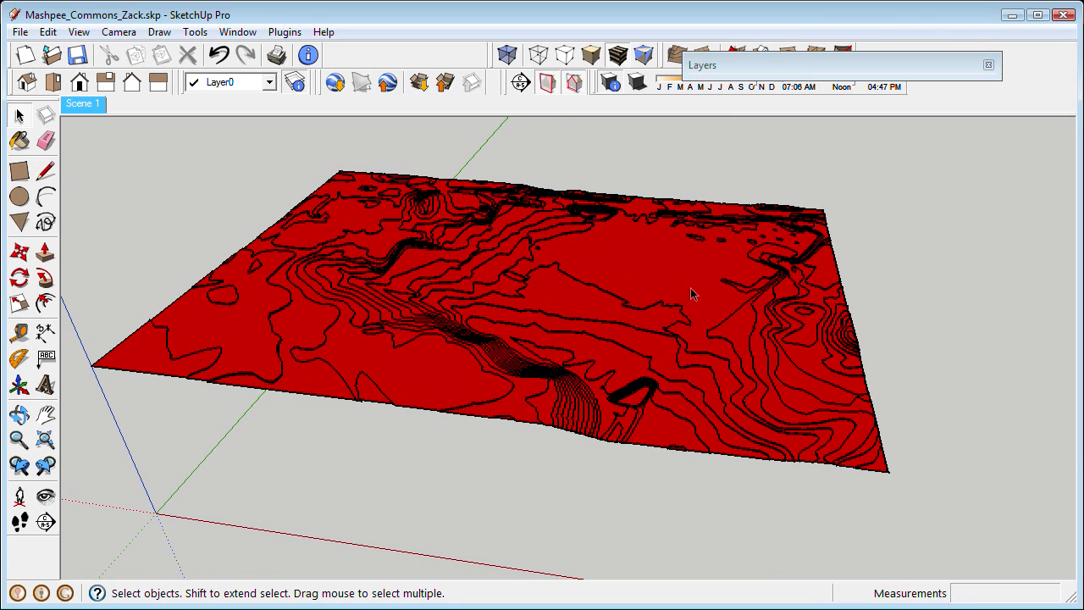